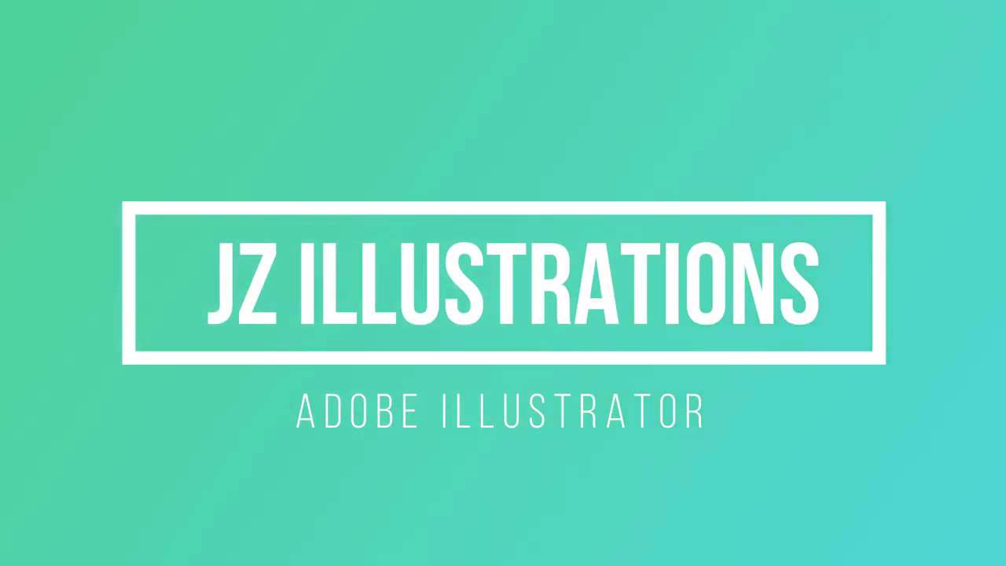
Step: Zoom the view to 200% and set the fill colour to dark red
click(122, 301)
key(n)
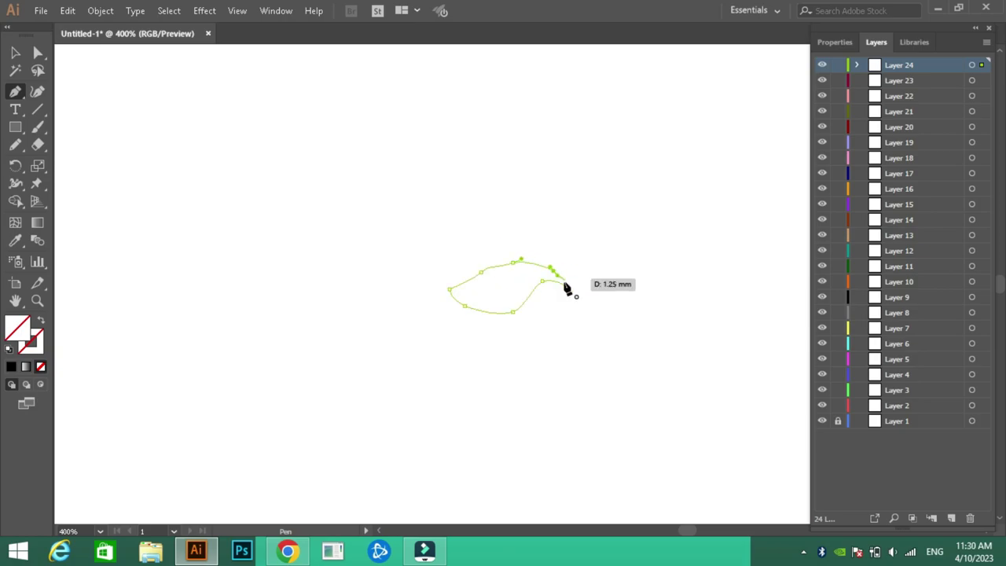
double_click(17, 326)
drag(550, 335, 555, 348)
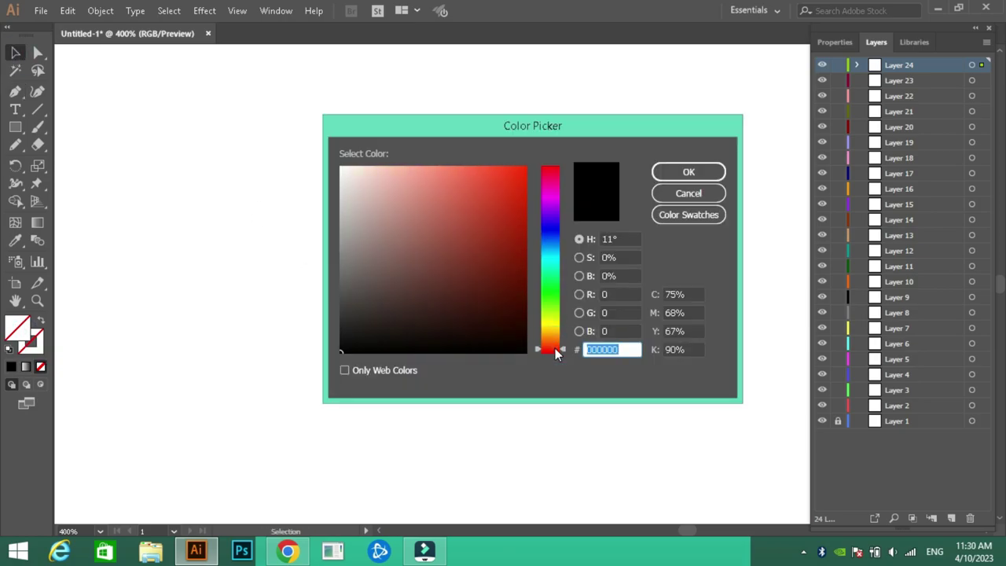
click(662, 180)
Step: Draw the curved freehand shape and give it a darker red fill
click(15, 143)
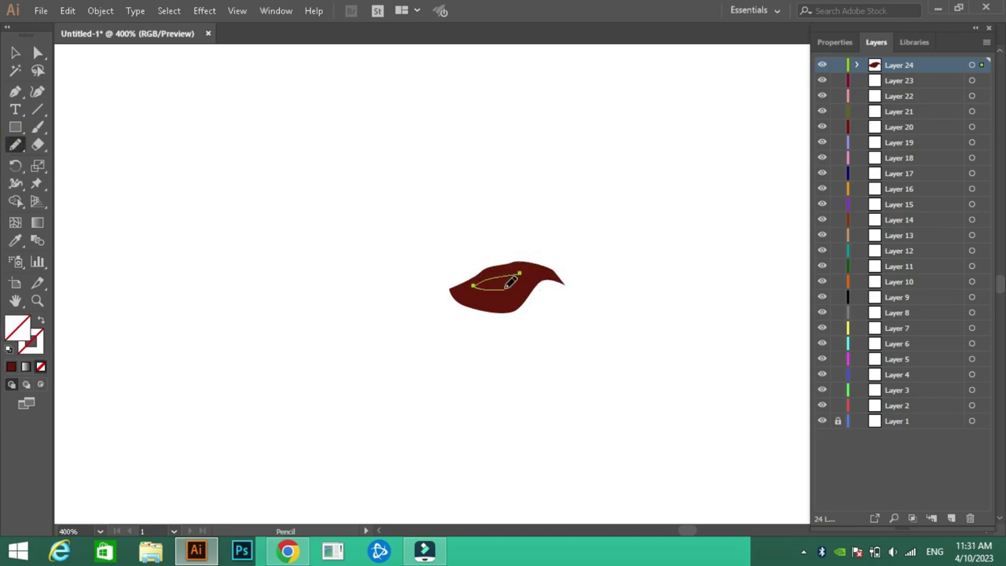
double_click(17, 327)
click(496, 300)
click(686, 171)
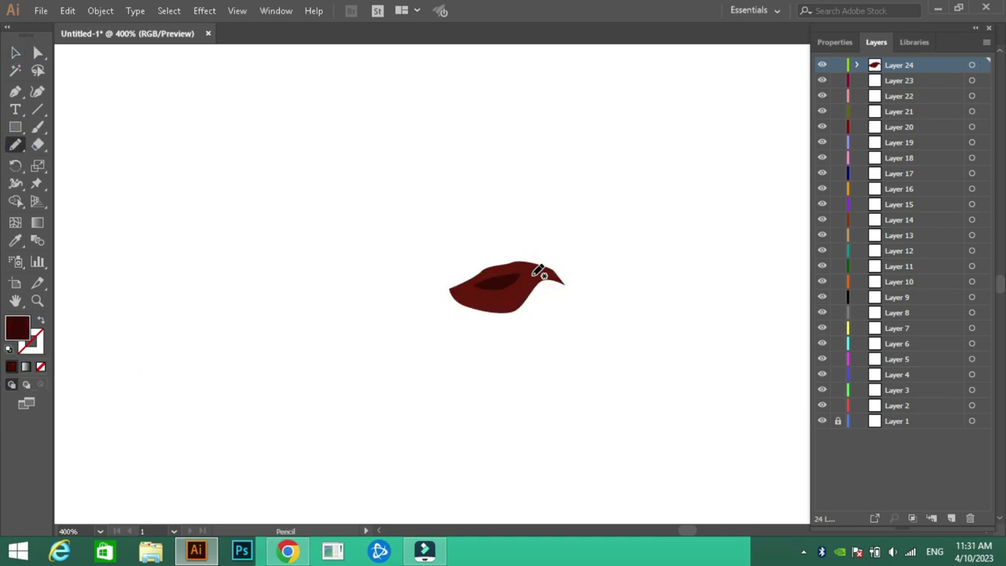
double_click(17, 326)
click(673, 171)
click(173, 170)
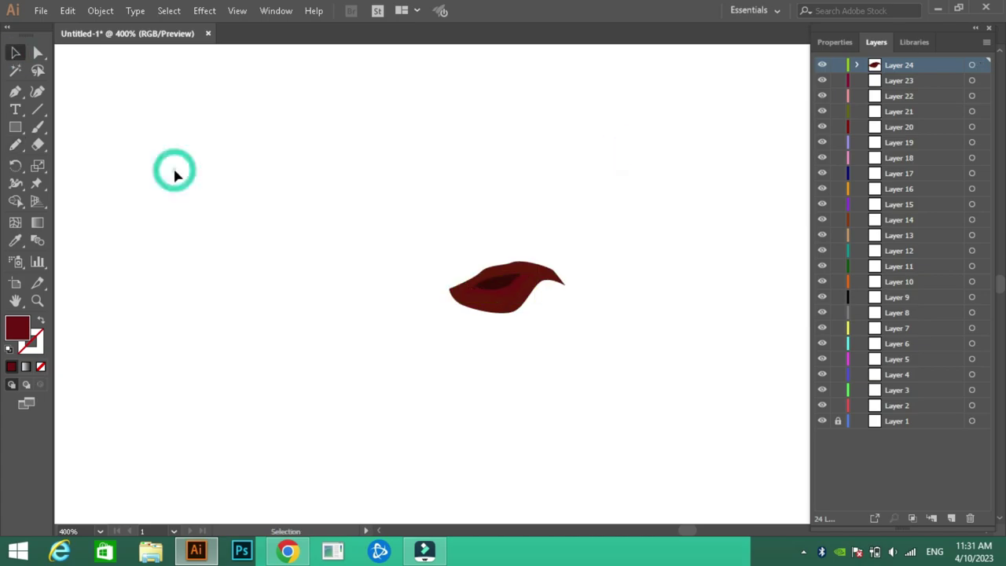
Step: Add a darker inner shading path, filled with dark red sampled by the Eyedropper
double_click(17, 327)
click(673, 171)
key(v)
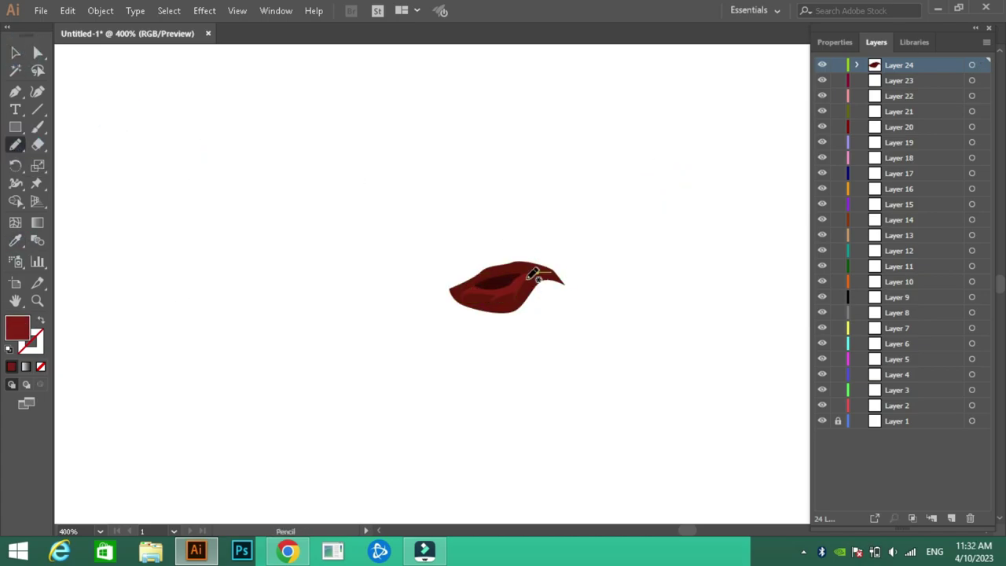
drag(562, 275, 550, 273)
click(322, 202)
key(i)
click(495, 283)
double_click(18, 327)
click(685, 173)
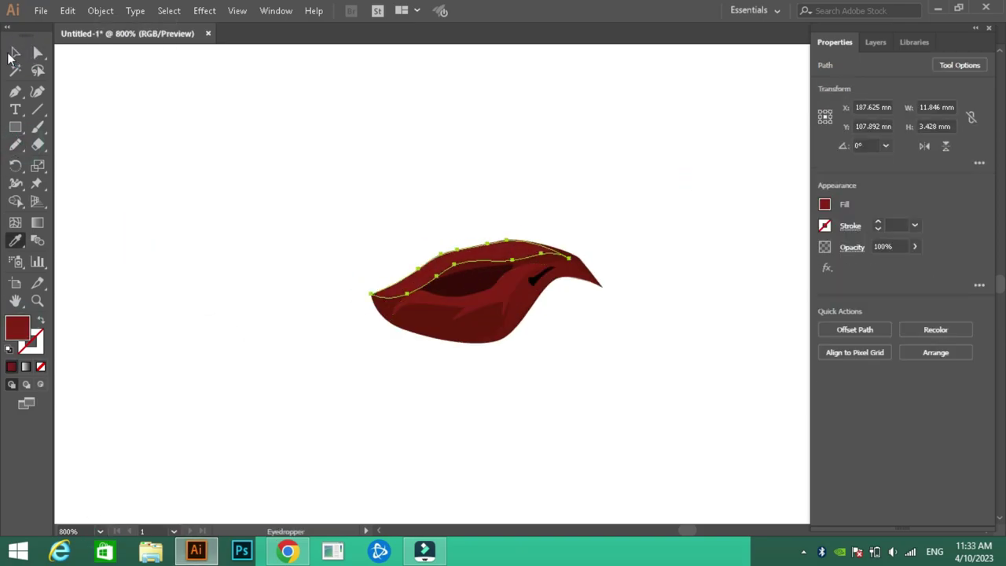
Step: Reshape the upper contour near the tip and pencil thin vein lines along the upper edge
mouse_move(569, 281)
mouse_down()
mouse_move(570, 235)
mouse_move(531, 231)
mouse_move(577, 254)
mouse_up()
scroll(522, 283, up, 2)
key(n)
drag(220, 308, 314, 296)
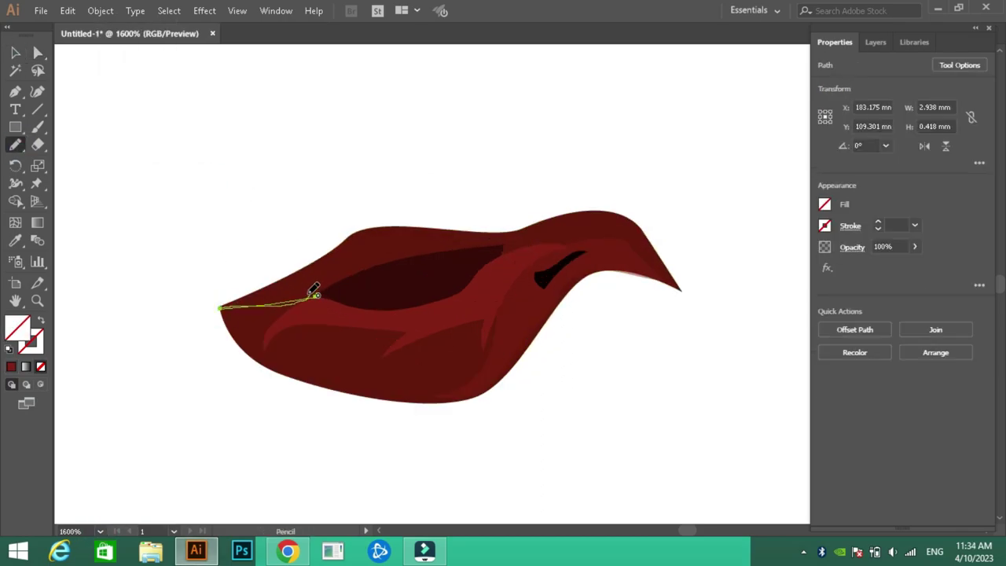
drag(464, 233, 473, 250)
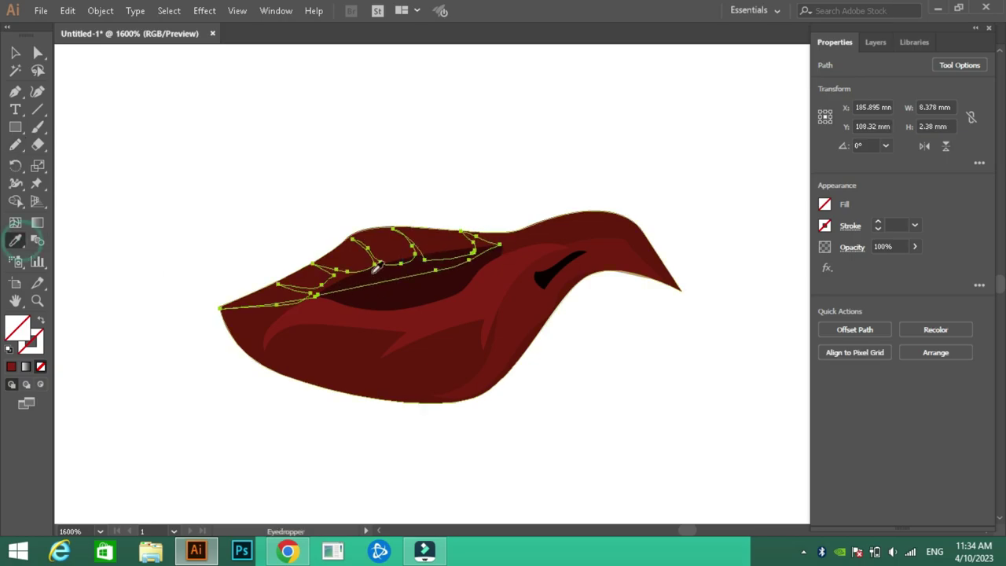
ctrl+click(218, 117)
Step: Redraw the top outline of the head and make the black eyebrow mark thinner
key(v)
click(554, 252)
click(689, 235)
key(n)
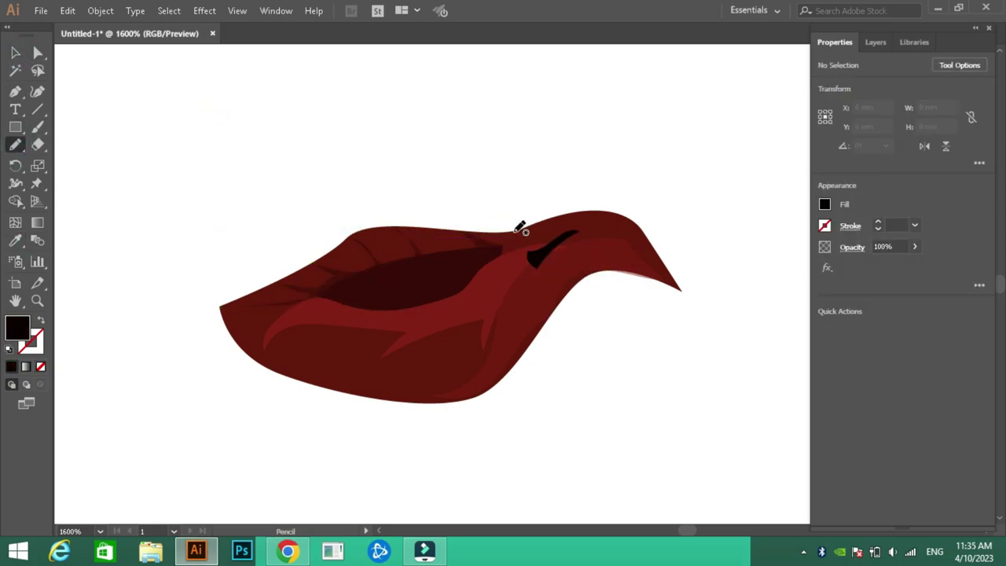
drag(649, 230, 647, 229)
ctrl+click(549, 247)
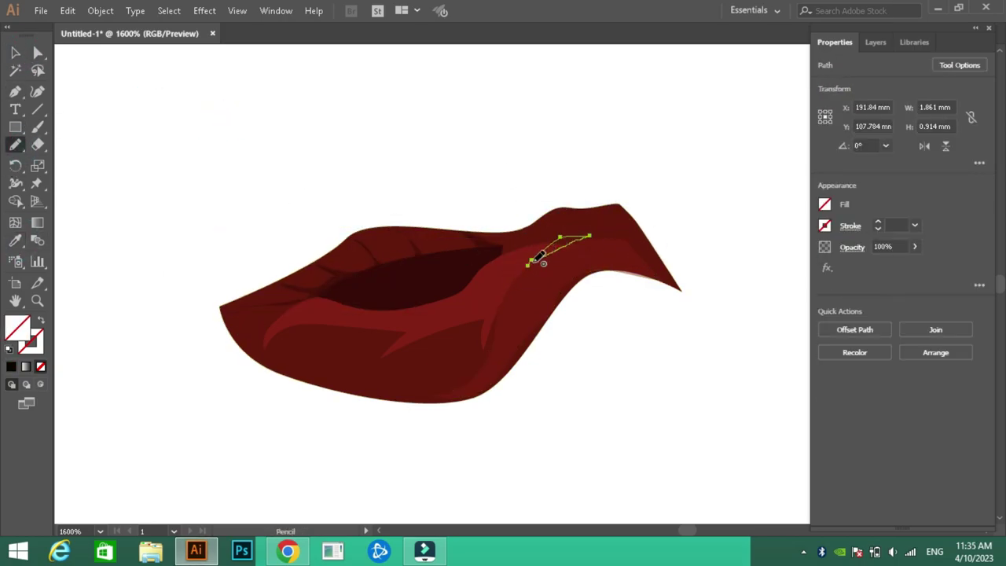
key(v)
click(197, 222)
Step: Give the outer body shape a dark-red gradient fill
click(397, 270)
double_click(677, 287)
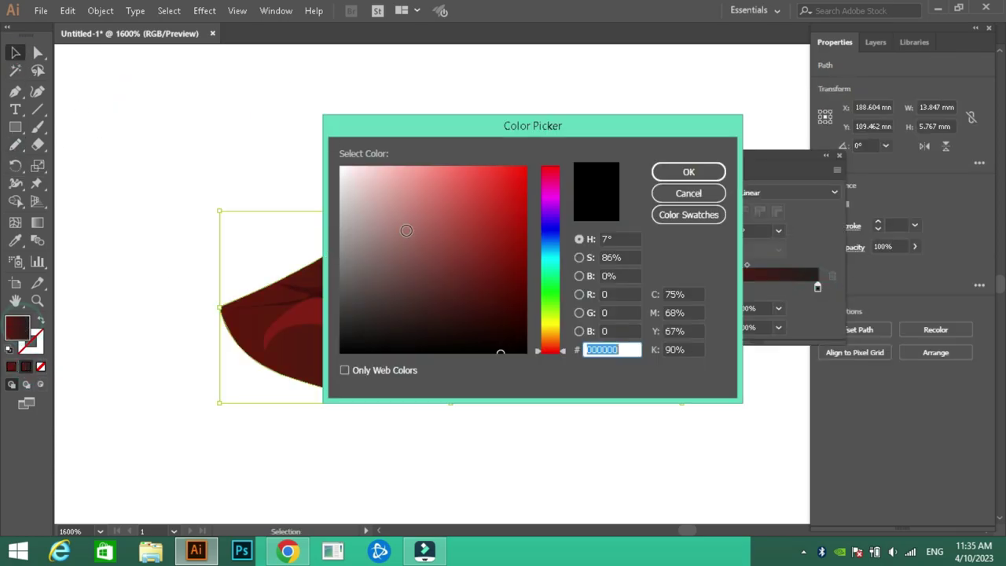
key(Return)
click(786, 145)
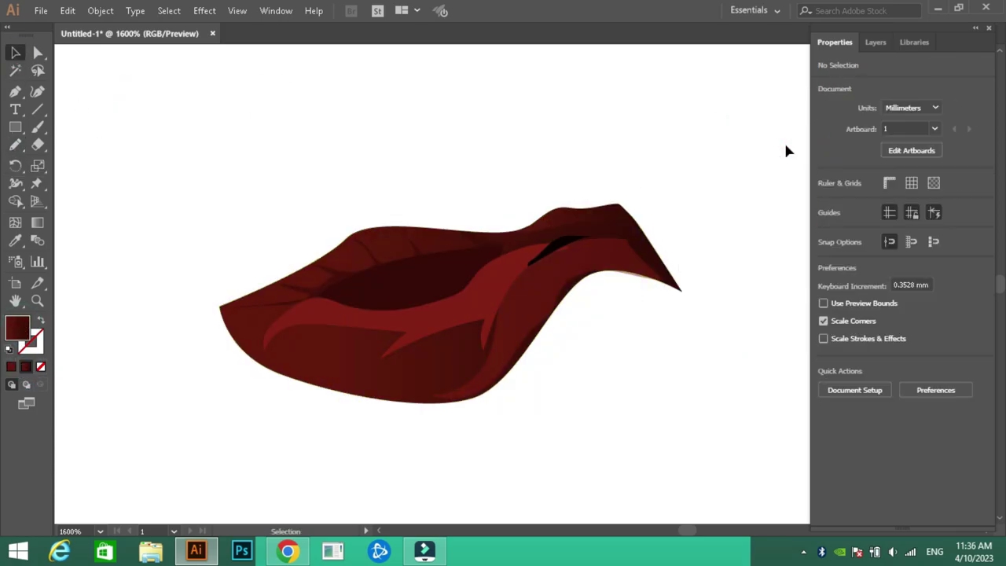
click(550, 267)
key(a)
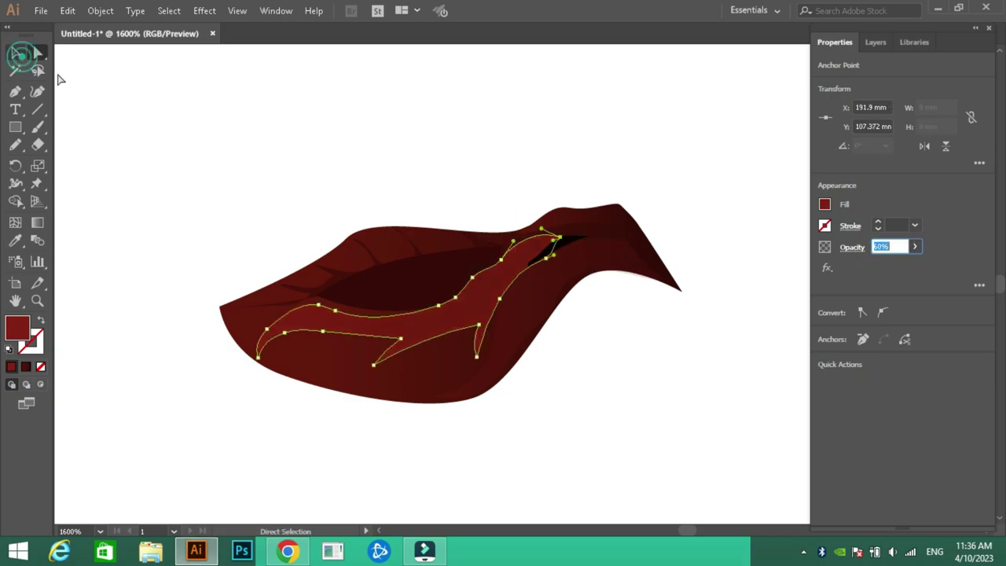
key(ctrl+shift+a)
Step: Pencil translucent shading patches along the lower body
key(n)
mouse_move(470, 334)
mouse_down()
mouse_move(407, 393)
mouse_move(264, 354)
mouse_up()
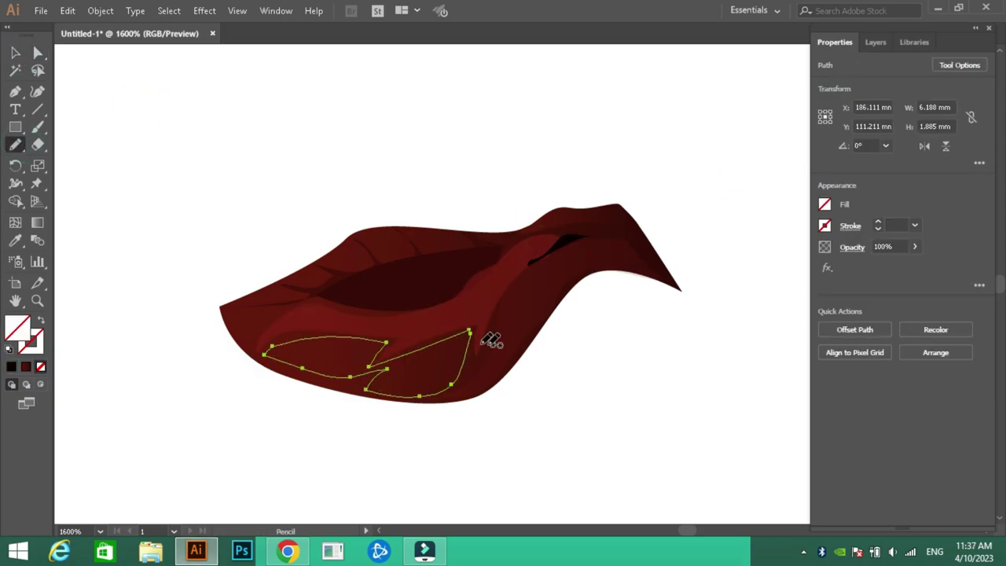
drag(914, 247, 886, 265)
key(ctrl+shift+a)
drag(347, 339, 453, 345)
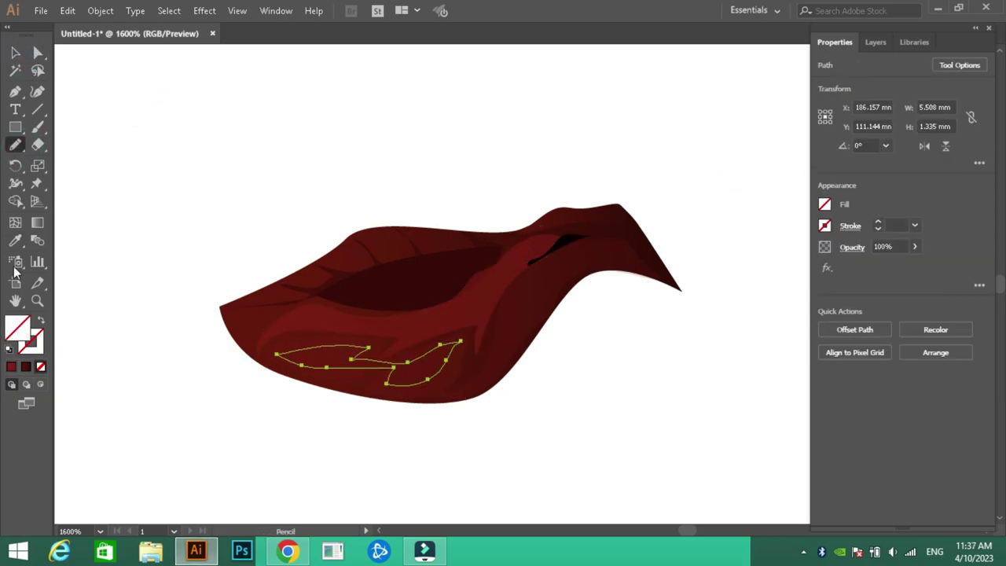
key(v)
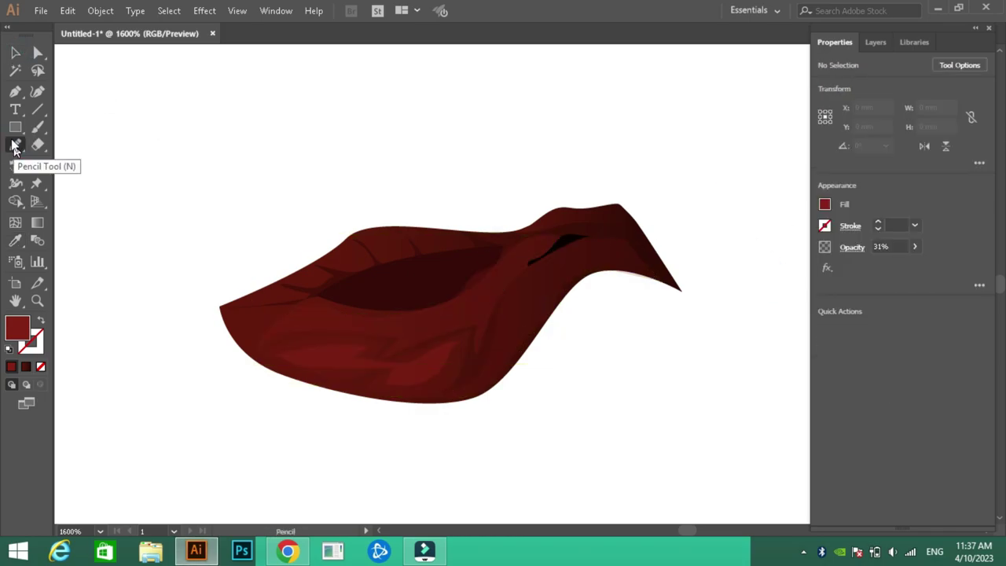
Step: Eyedropper a dark fill onto the vein paths and draw a lighter shape inside the hollow
click(15, 241)
click(430, 288)
key(ctrl+shift+a)
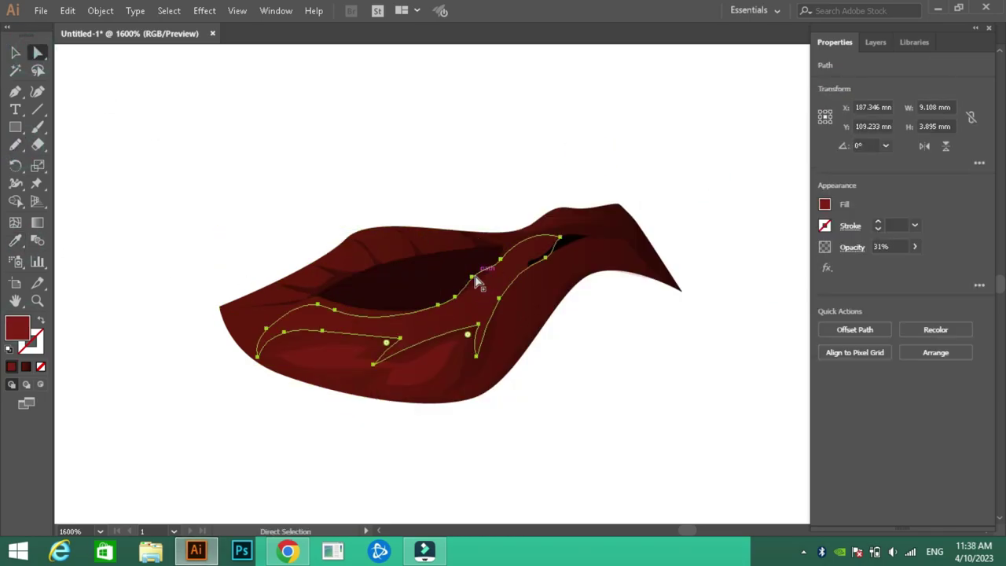
key(n)
mouse_move(426, 272)
mouse_down()
mouse_move(393, 295)
mouse_move(429, 275)
mouse_up()
key(v)
click(99, 93)
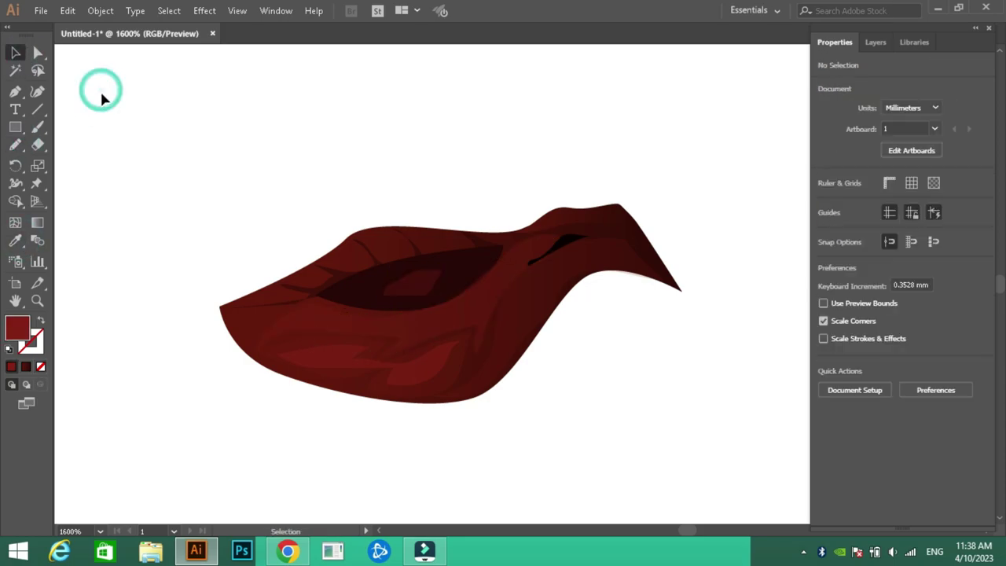
Step: Replace the shape inside the hollow with a new path at 25% opacity
key(ctrl+z)
key(n)
mouse_move(380, 307)
mouse_down()
mouse_move(440, 276)
mouse_move(475, 276)
mouse_up()
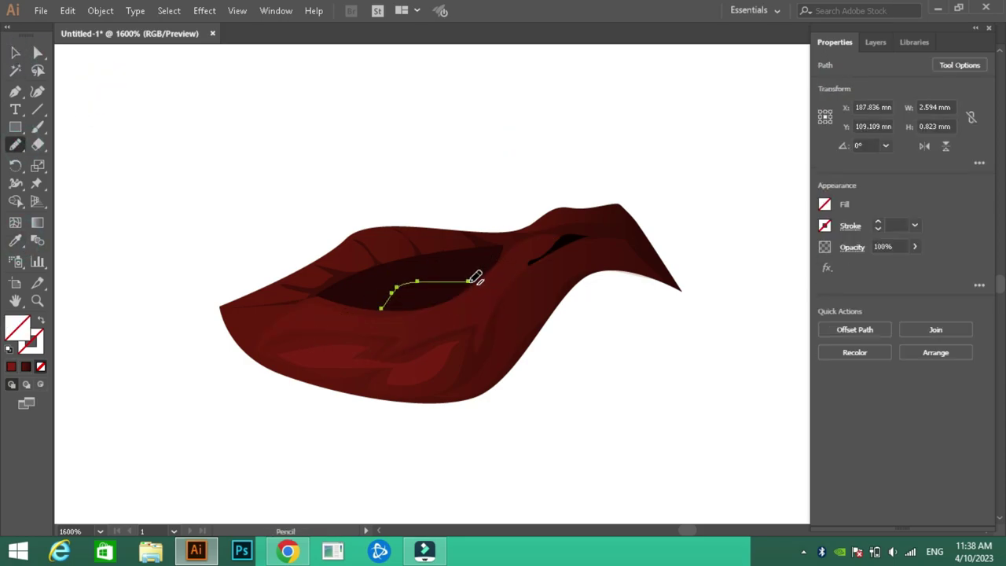
click(882, 247)
text(25)
key(Return)
key(ctrl+shift+a)
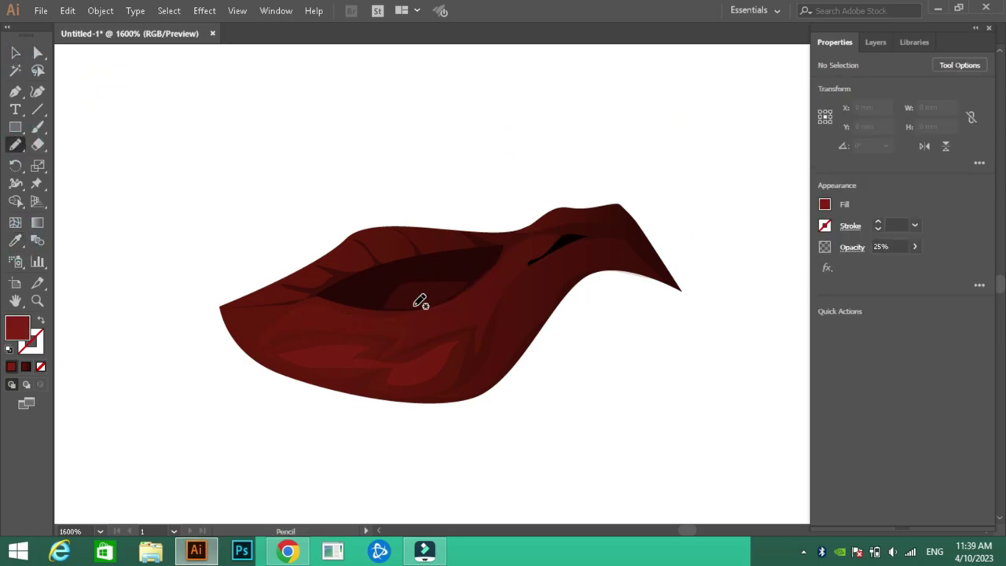
Step: Draw a white highlight in the hollow with a 100% opacity Outer Glow
drag(457, 288, 460, 292)
key(v)
click(433, 303)
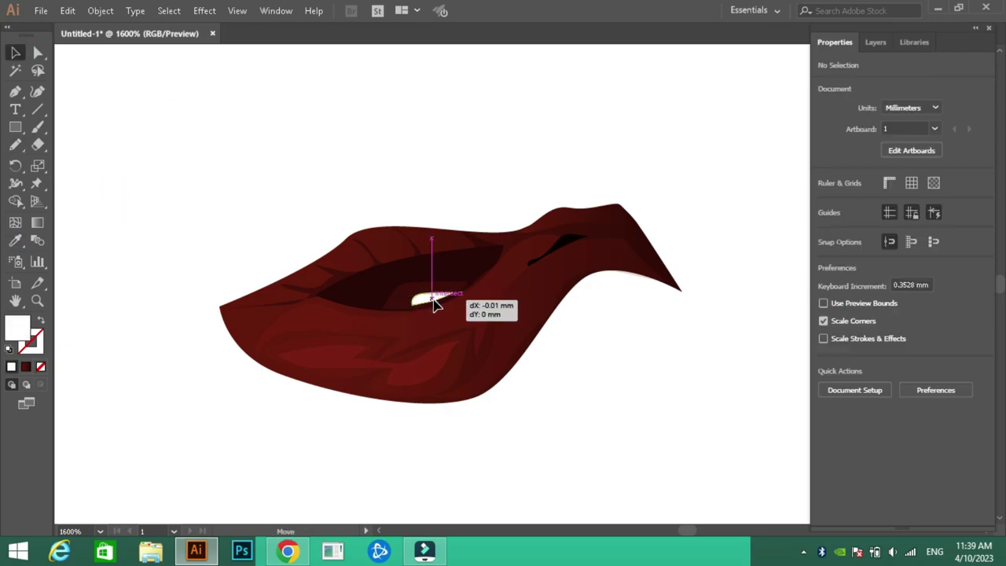
click(204, 10)
click(434, 154)
click(688, 171)
text(100)
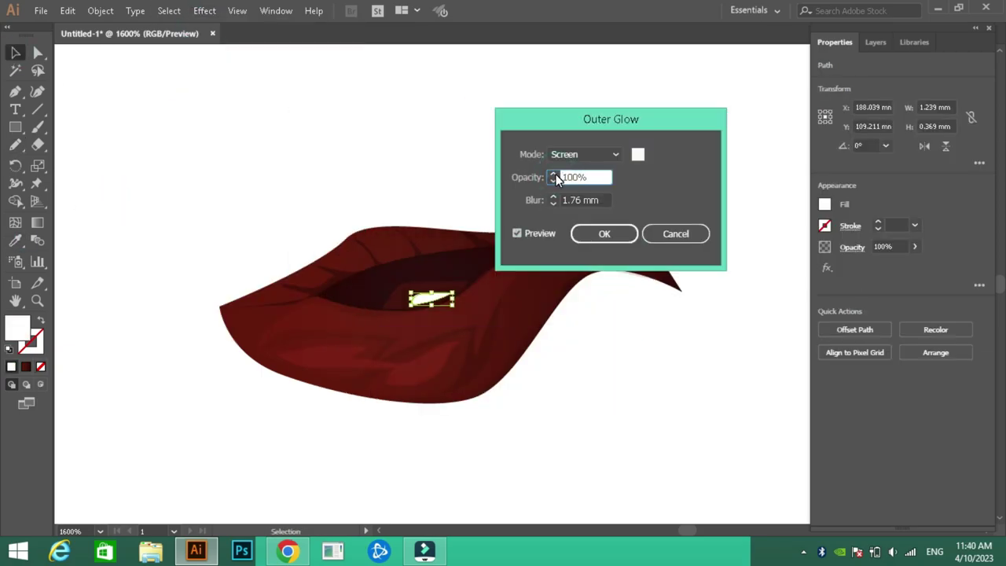
double_click(554, 197)
key(Return)
click(329, 399)
Step: Move the shape lower on the artboard, lock Layer 24 and zoom to 300%
key(ctrl+0)
click(542, 295)
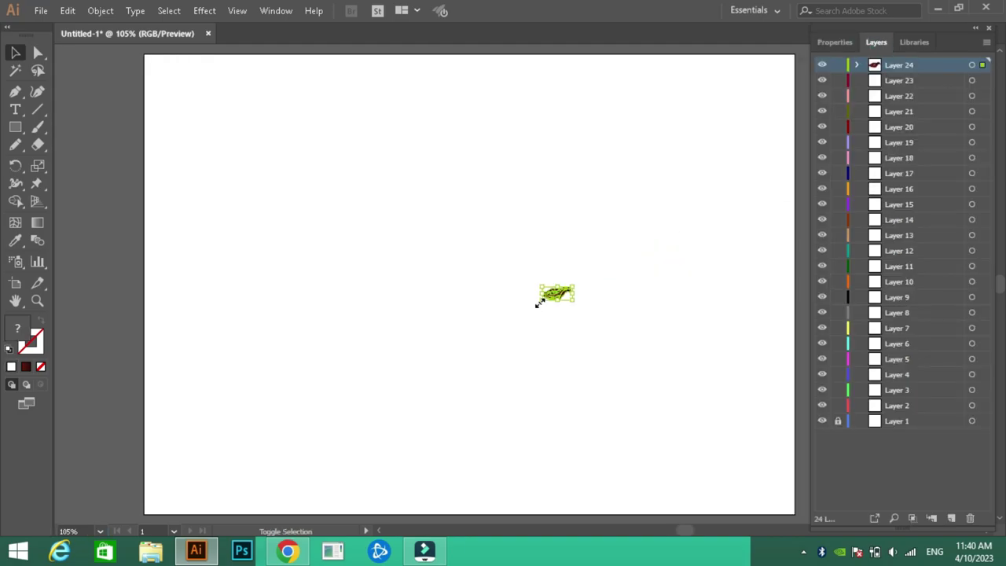
mouse_move(521, 315)
mouse_down()
mouse_move(495, 329)
mouse_move(480, 390)
mouse_up()
key(ctrl+2)
click(100, 531)
click(121, 286)
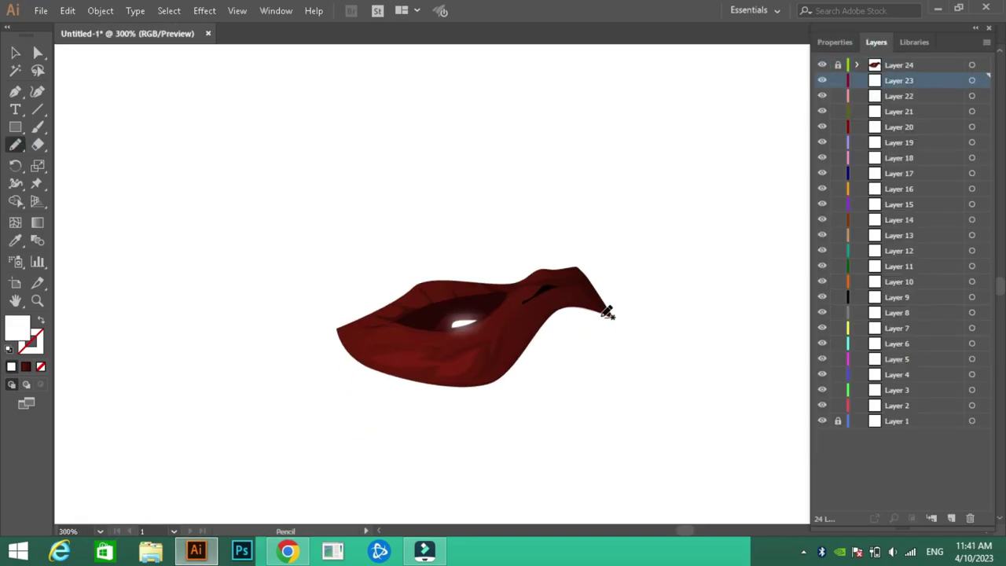
Step: Lock Layer 23, target Layer 22 and draw a grey-filled fang under the tip
key(i)
click(427, 307)
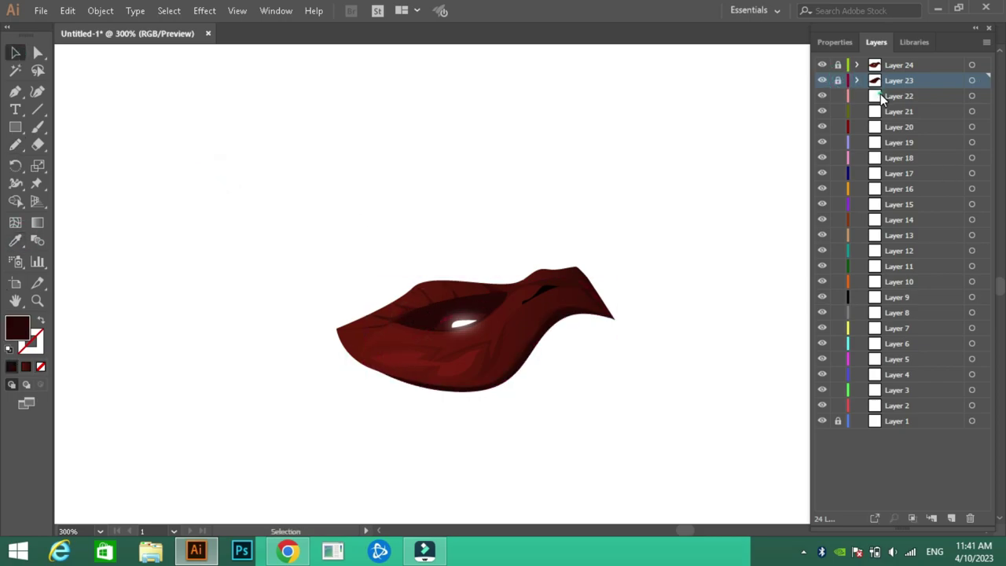
key(ctrl+2)
click(880, 95)
click(15, 149)
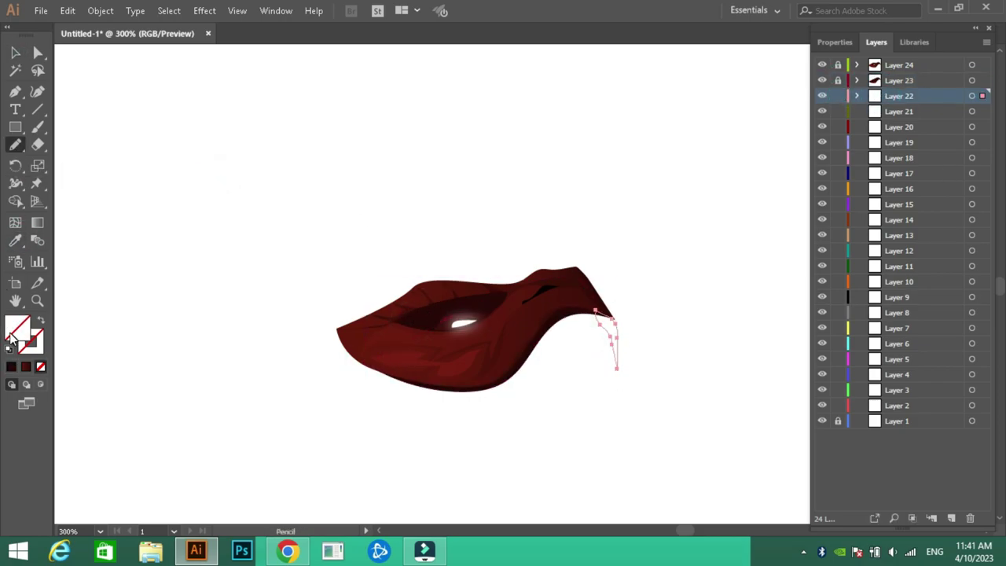
ctrl+click(139, 109)
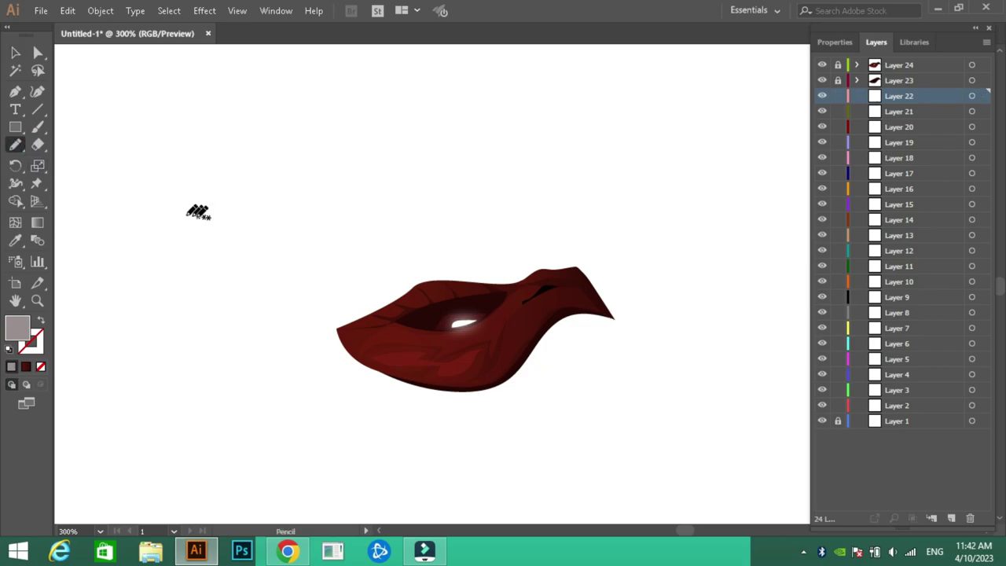
drag(553, 324, 549, 325)
key(i)
click(348, 333)
Step: Set the head gradient with a pale tan stop and adjust its angle
key(n)
ctrl+click(614, 313)
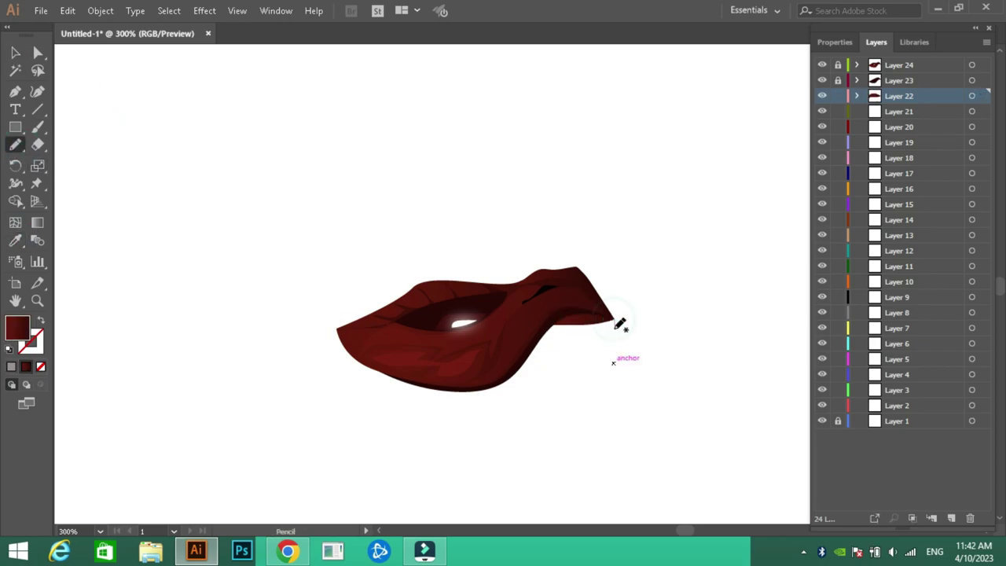
key(ctrl+F9)
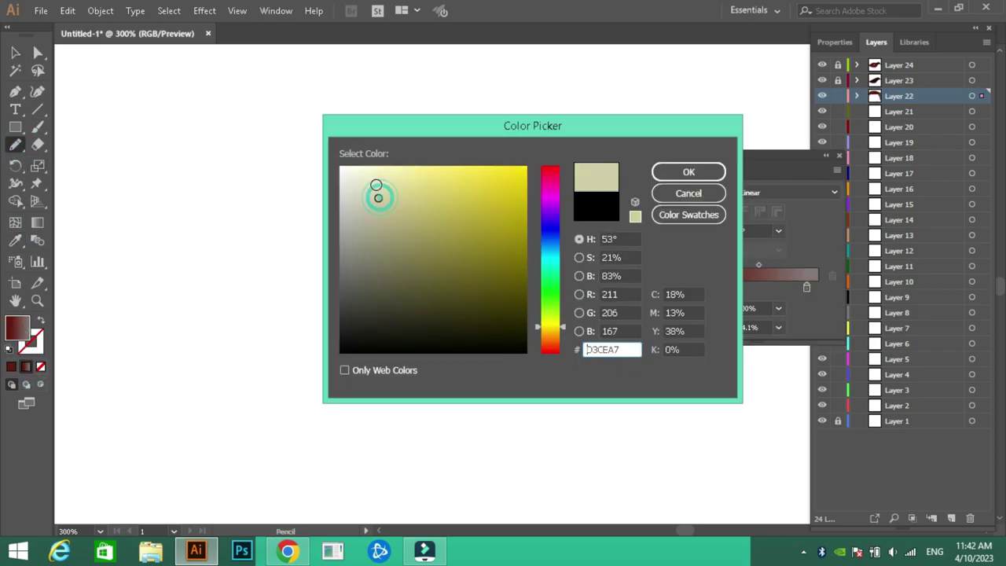
key(Return)
click(777, 230)
click(787, 285)
key(v)
click(637, 287)
key(ctrl+F9)
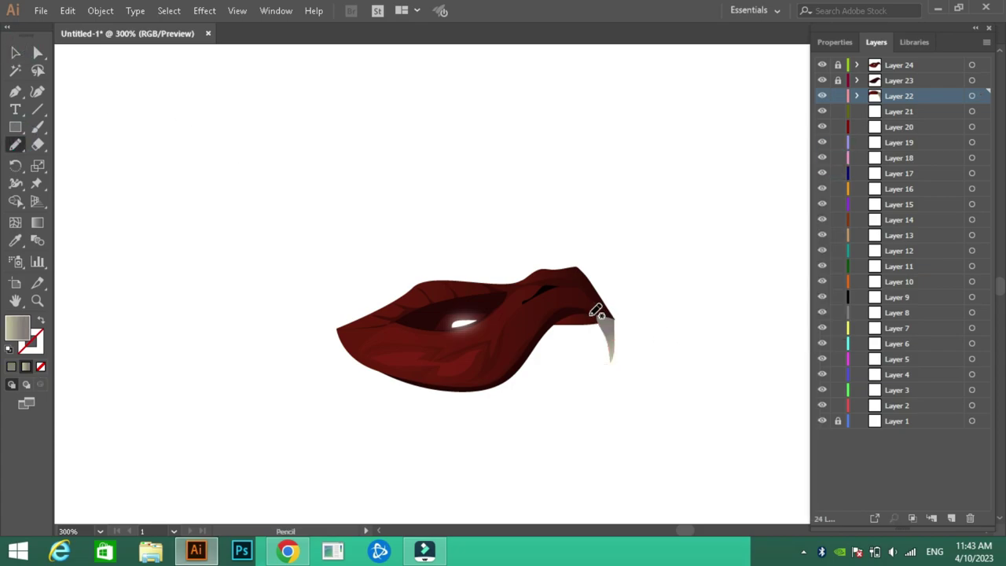
Step: Fill the second fang pale grey and fine-tune its grey colour
click(24, 368)
click(730, 278)
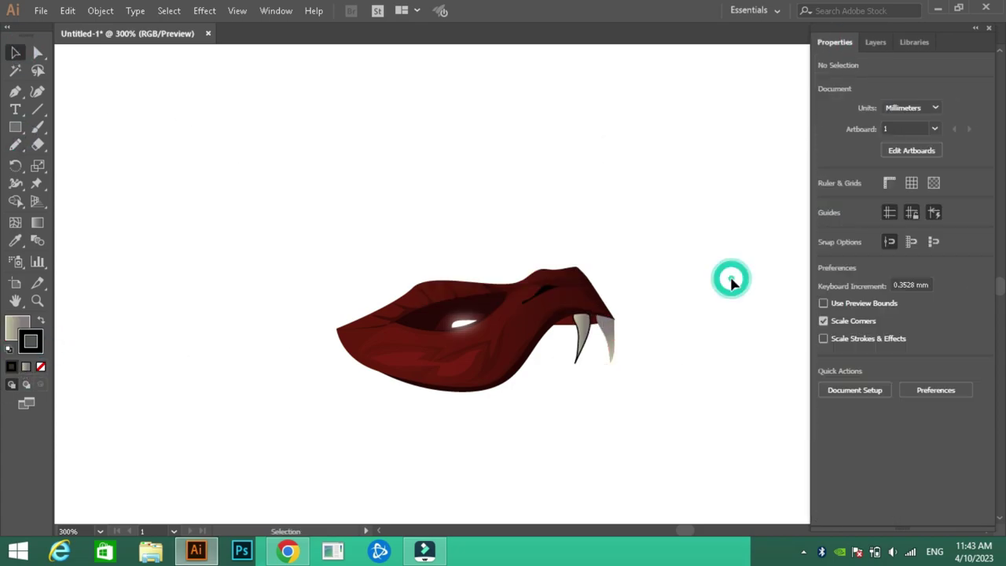
click(603, 337)
click(611, 172)
click(727, 242)
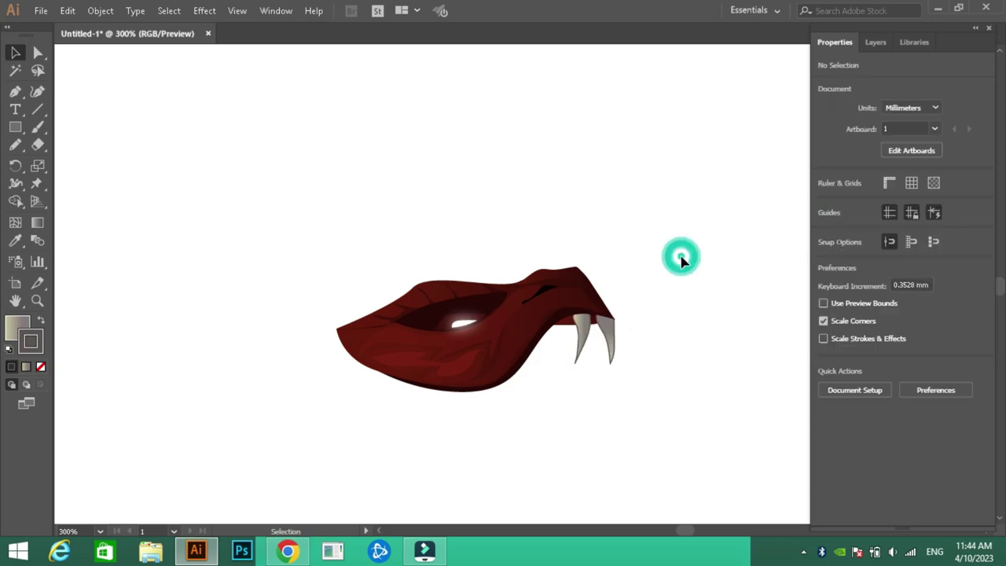
key(F7)
scroll(550, 220, down, 3)
key(n)
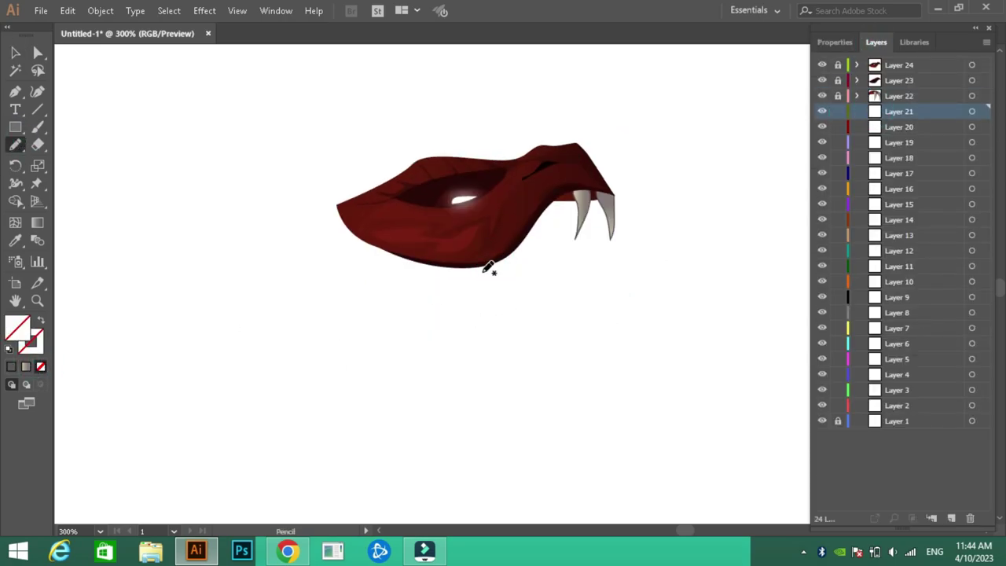
Step: Pencil the S-shaped neck below the head and fill it with very dark red
drag(559, 405, 622, 413)
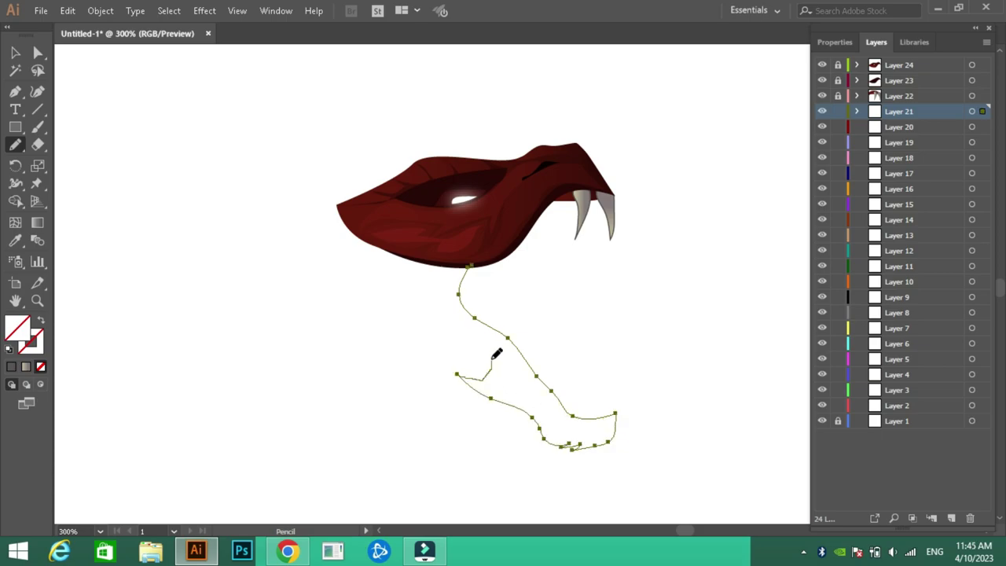
key(i)
click(476, 257)
double_click(17, 327)
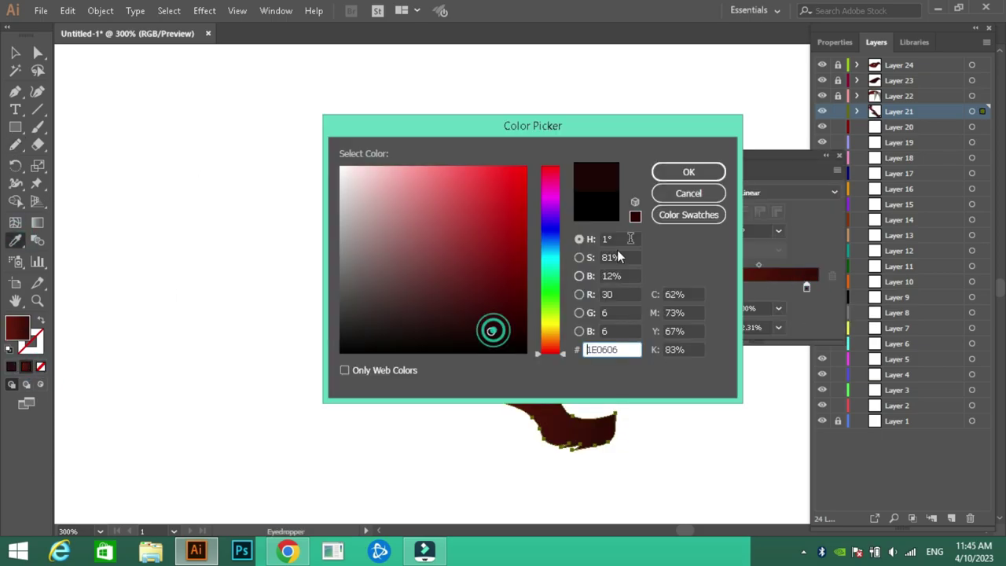
click(698, 171)
click(15, 53)
key(n)
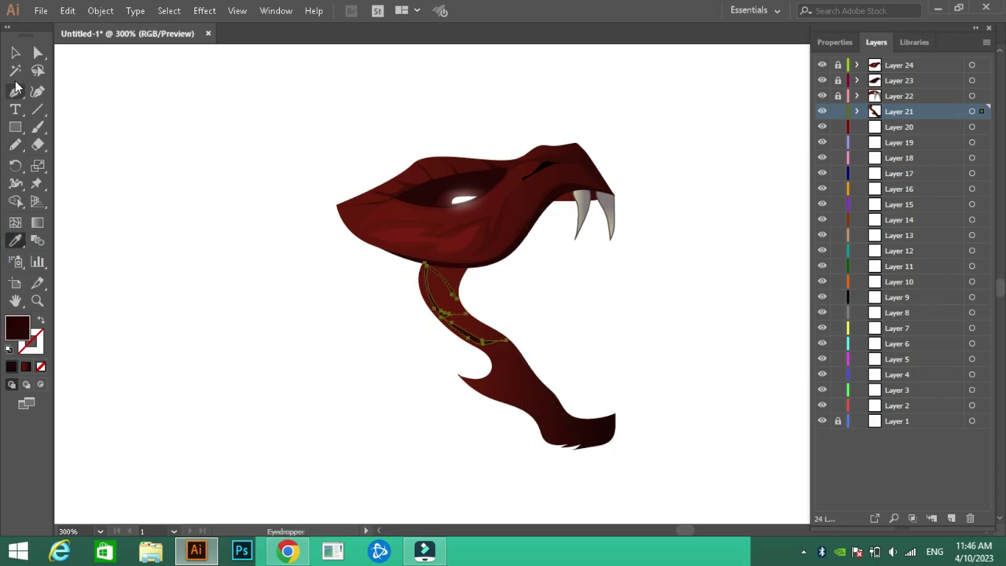
Step: Add lighter red shading shapes along the neck and adjust their red colour
key(v)
click(534, 409)
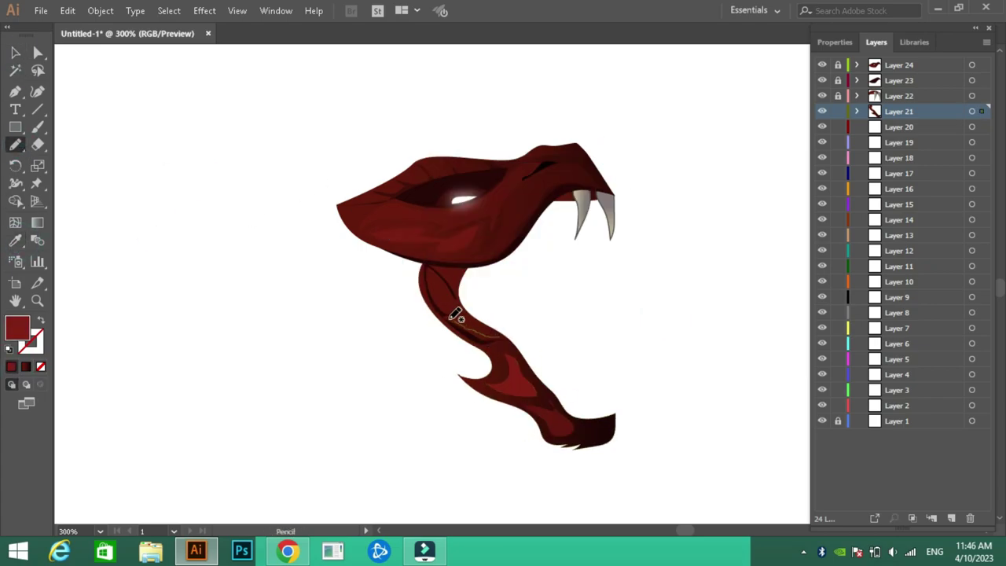
click(519, 379)
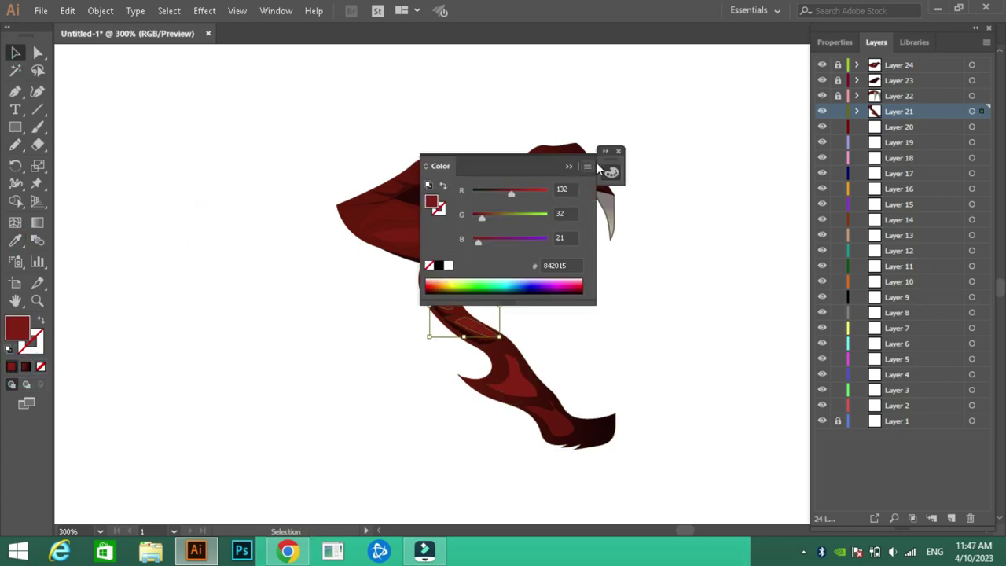
click(834, 42)
drag(889, 264, 875, 264)
click(516, 370)
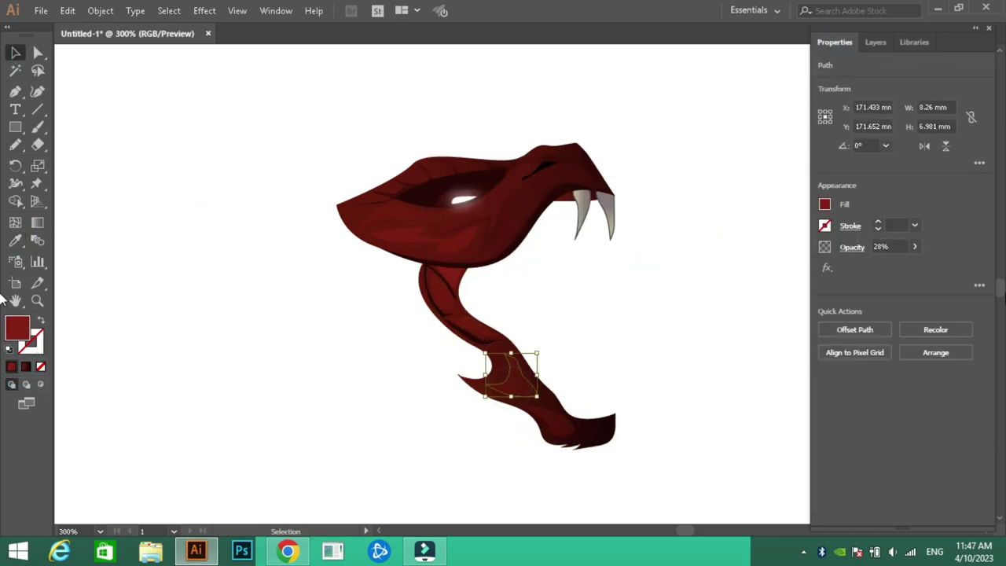
click(438, 307)
key(F7)
Step: Pencil the body shape extending left from the head and give it an angled dark-red gradient
key(n)
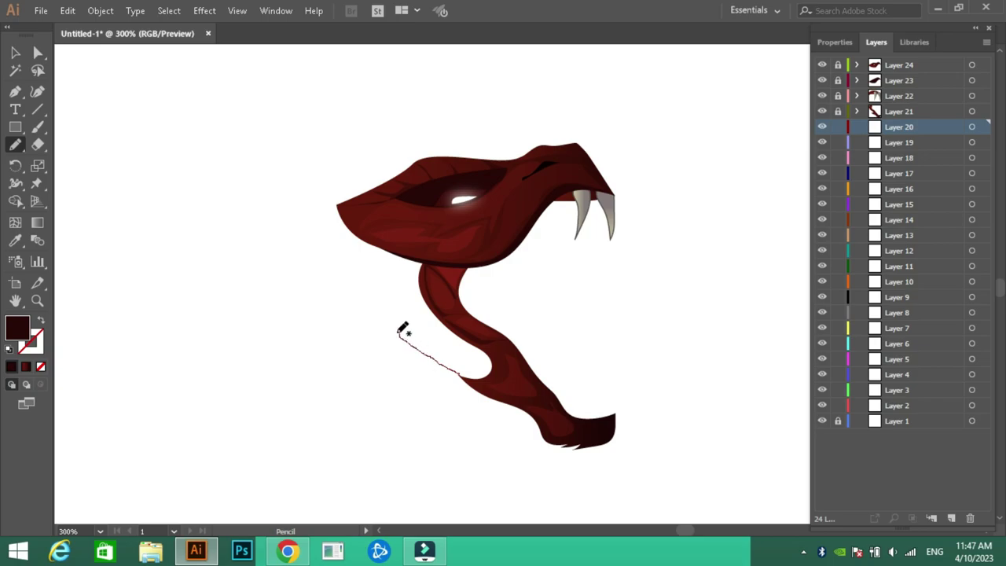
drag(331, 226, 218, 199)
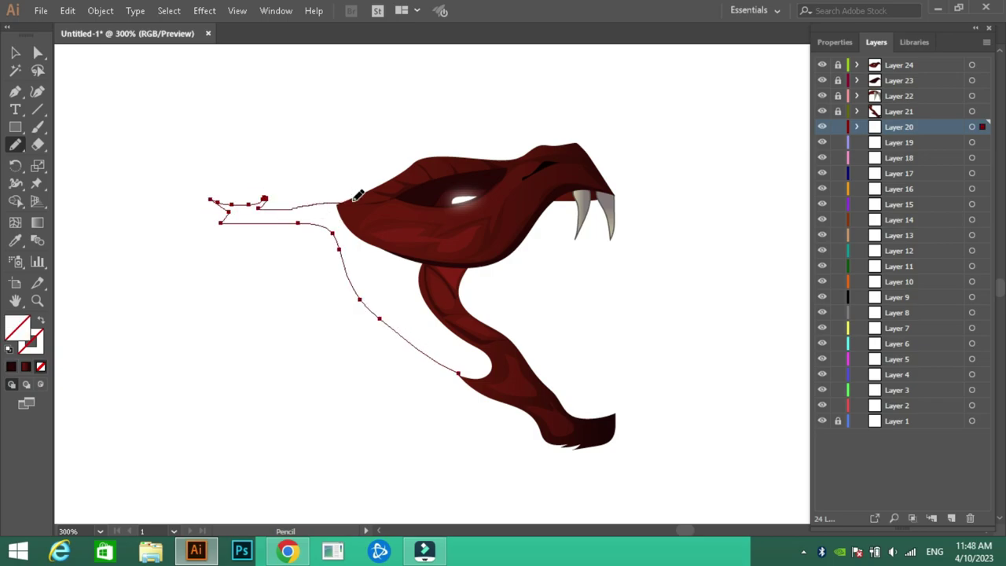
key(.)
click(801, 427)
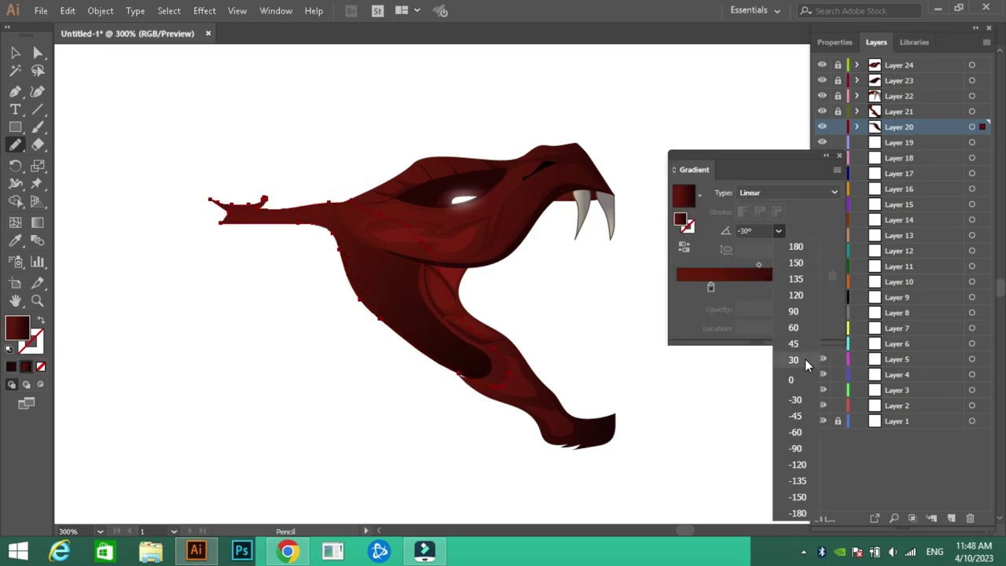
key(ctrl+F9)
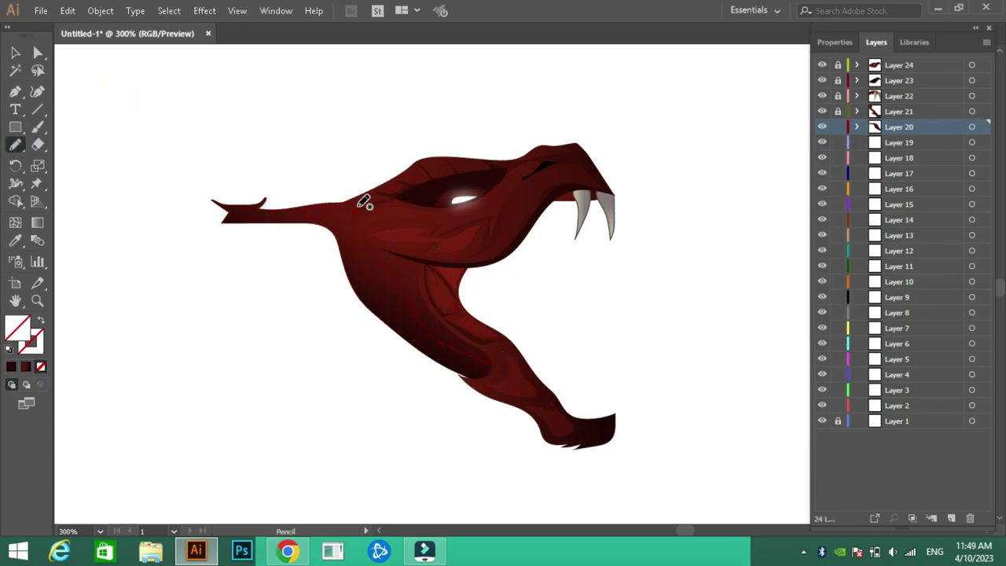
click(205, 130)
Step: Give a throat shading shape a brighter red fill and lower its opacity
click(662, 175)
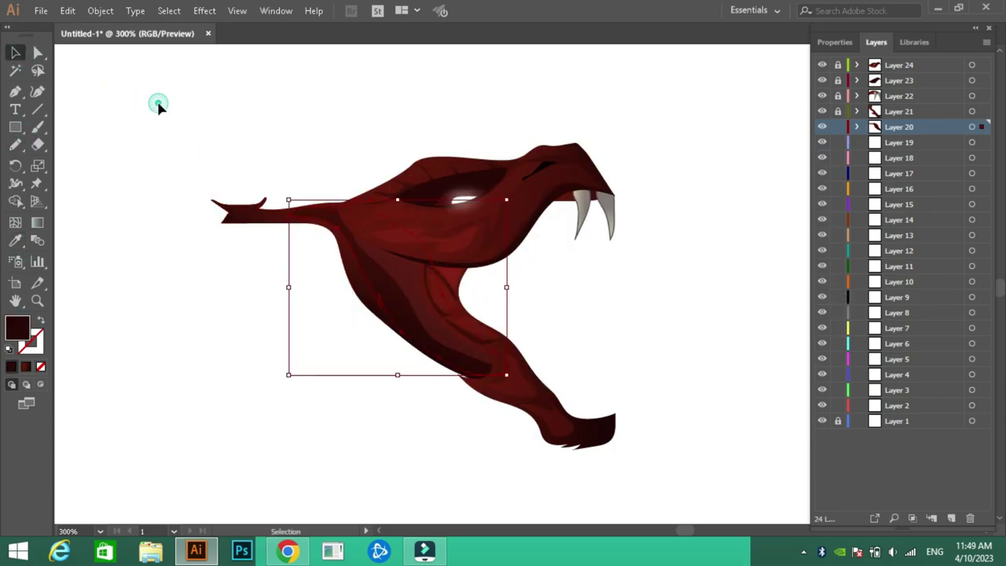
click(834, 42)
double_click(17, 329)
click(688, 172)
click(914, 246)
drag(878, 265, 888, 267)
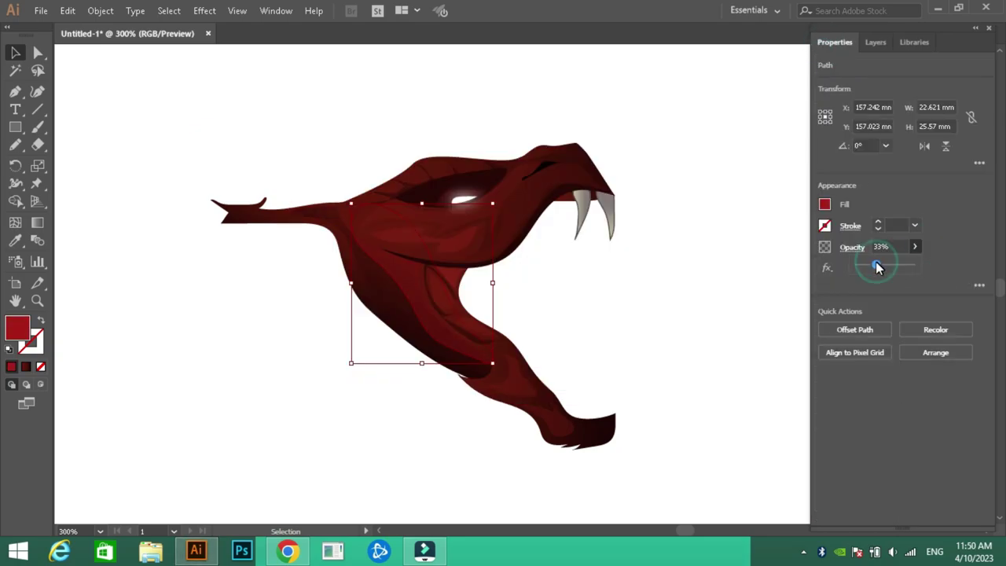
Step: Pencil three shading strokes along the neck and throat
key(n)
drag(460, 337, 411, 260)
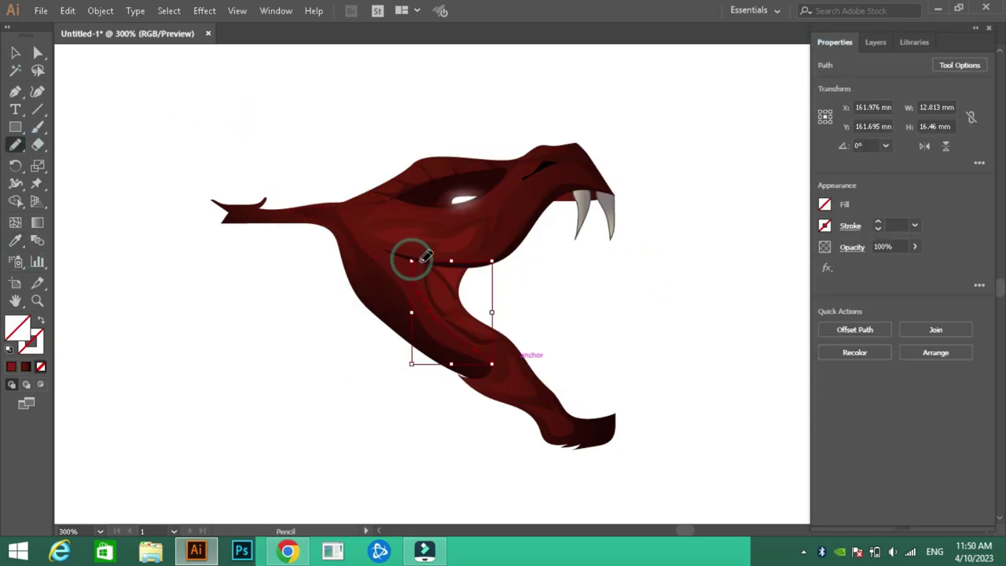
drag(466, 344, 434, 331)
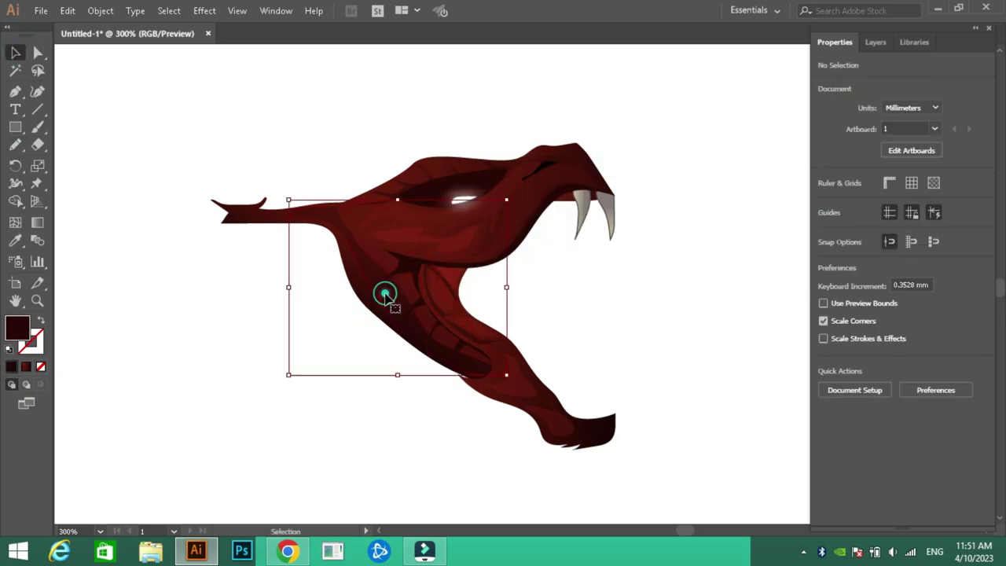
drag(481, 350, 465, 352)
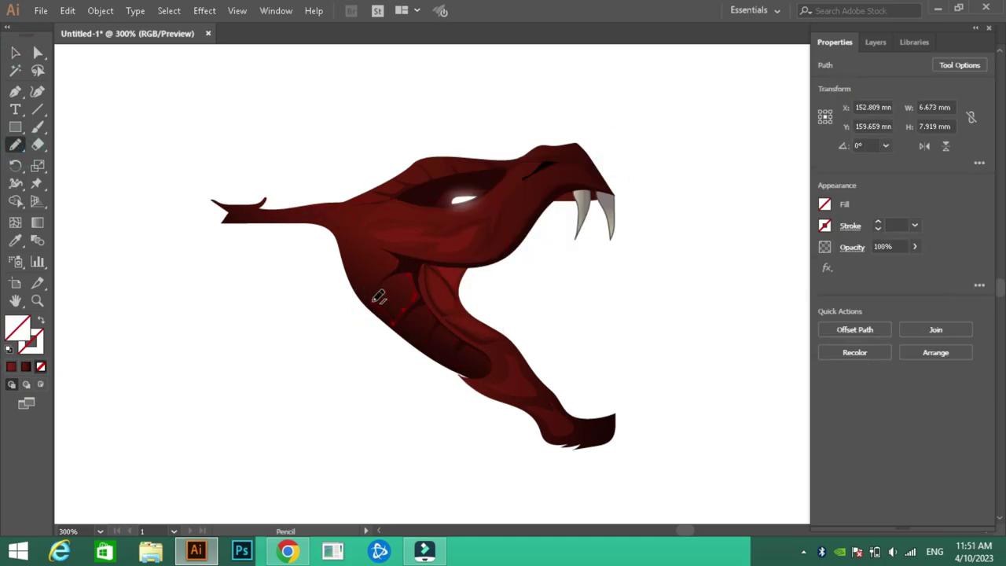
Step: Fill the lower-neck shading translucent dark red, undo a stray upper-neck stroke, and show the layers
key(i)
click(341, 262)
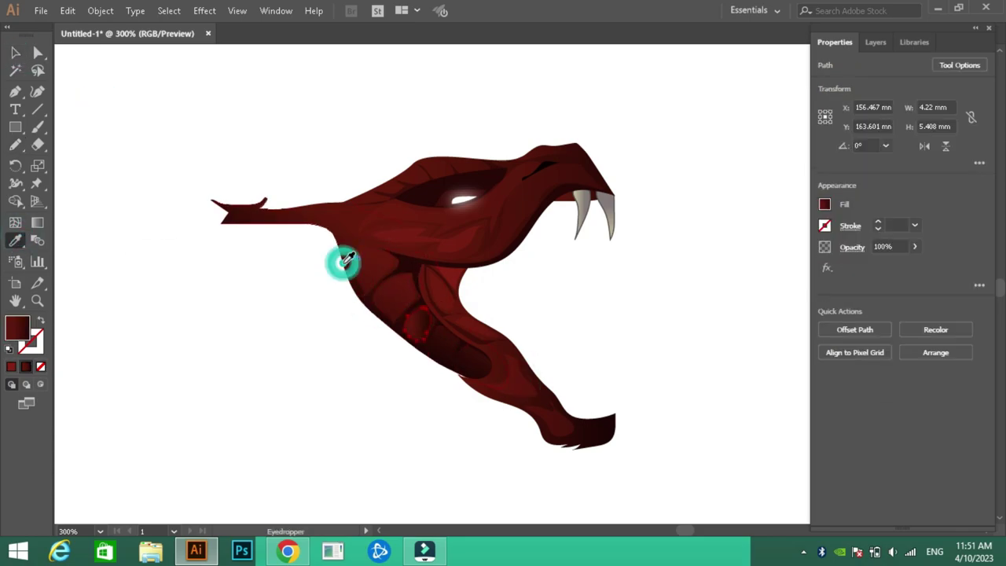
key(ctrl+z)
key(ctrl+z)
click(375, 342)
key(v)
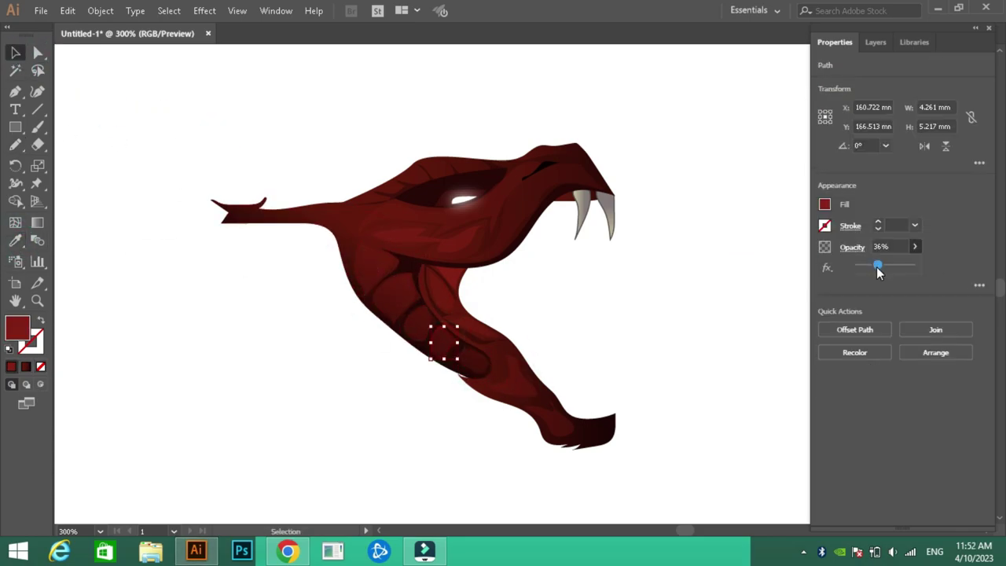
click(875, 41)
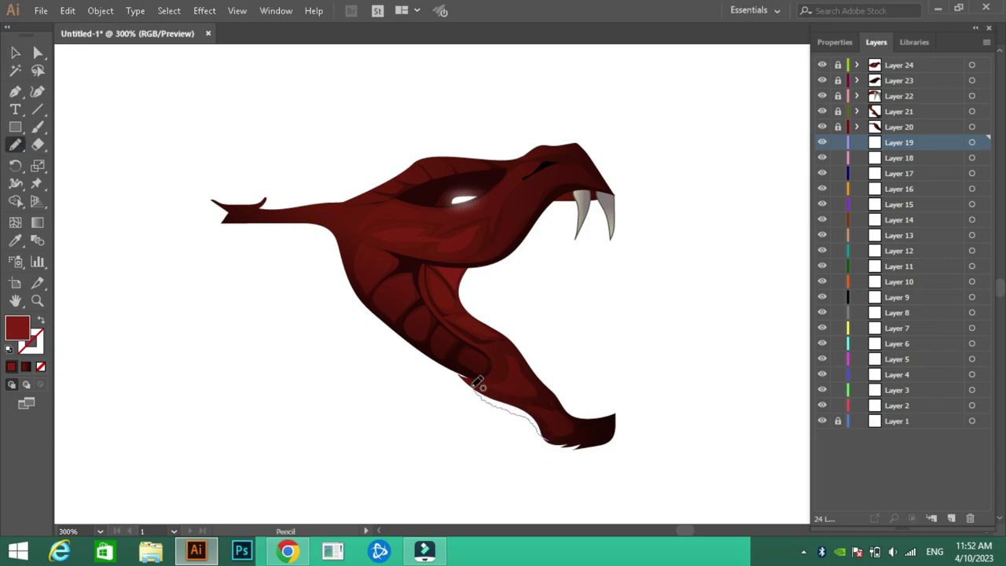
Step: Draw lower-jaw shading, then lock Layer 19 and make Layer 18 the active layer
drag(474, 385, 399, 335)
drag(342, 256, 340, 243)
click(837, 142)
click(897, 157)
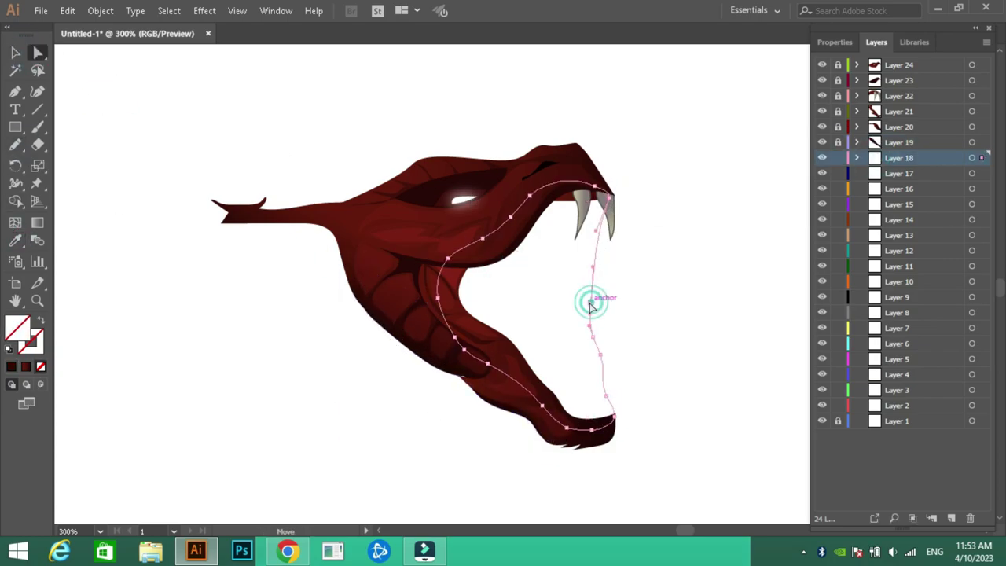
Step: Shape the mouth interior between the jaws and give it a light-red gradient
key(v)
click(593, 276)
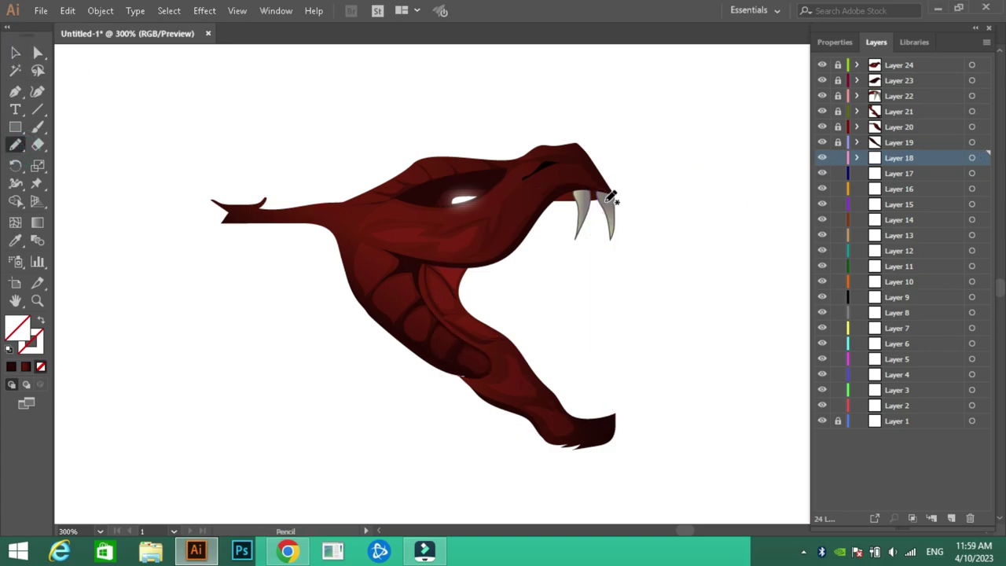
drag(610, 197, 615, 416)
double_click(17, 326)
click(689, 170)
key(v)
click(76, 157)
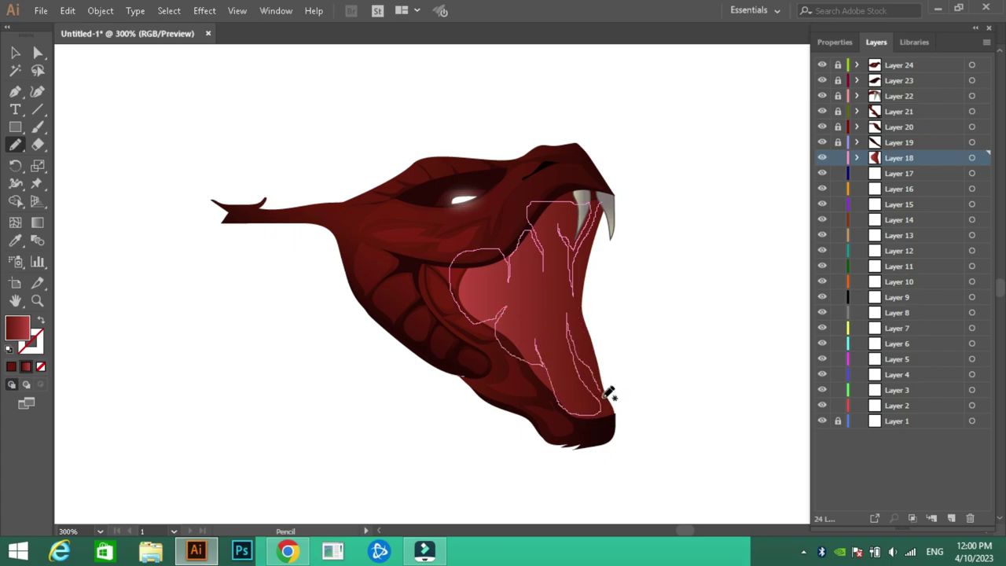
Step: Draw darker shading inside the mouth and fill the new lower fang
drag(609, 393, 615, 409)
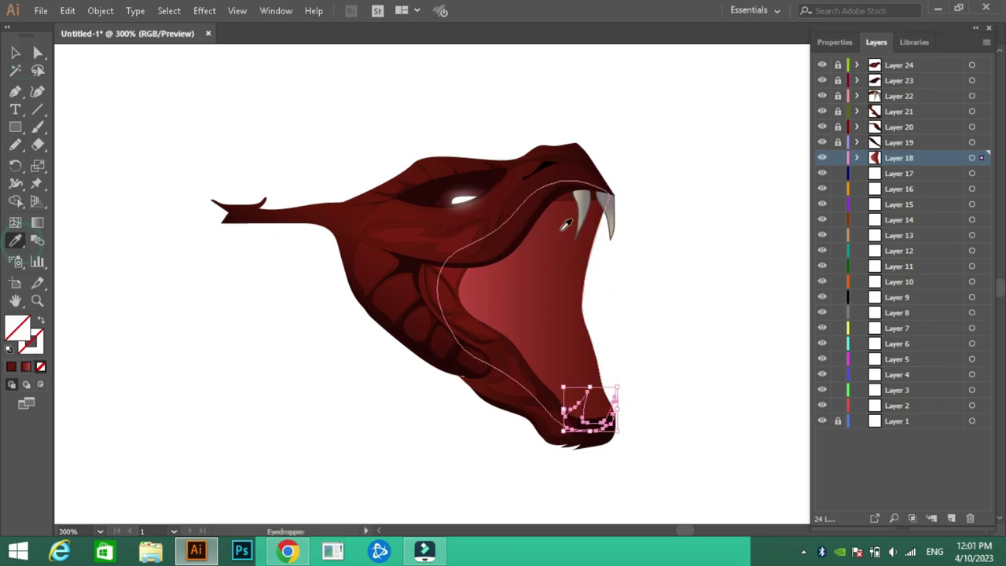
click(14, 53)
key(ctrl+shift+a)
key(n)
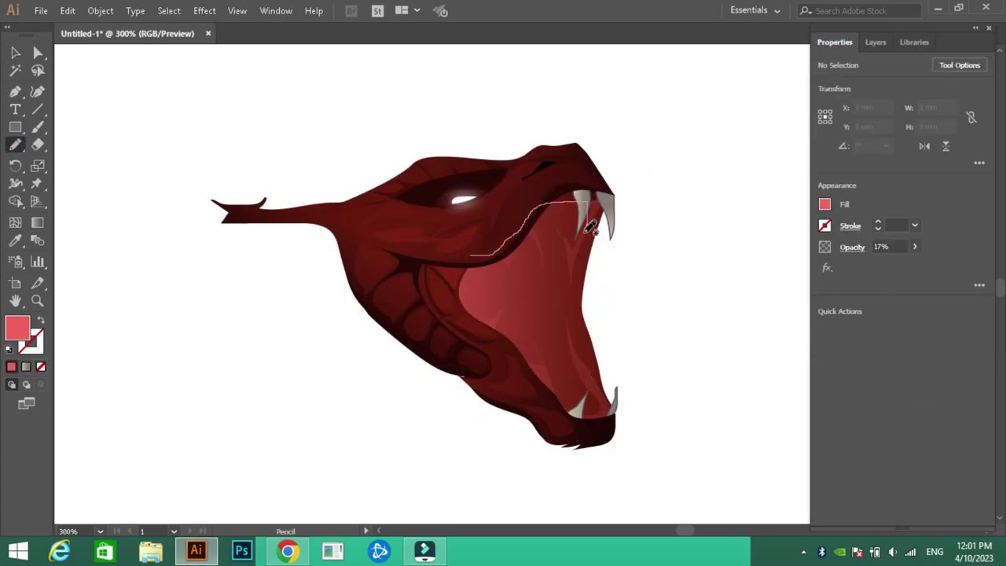
Step: Draw another mouth-interior shape with a gradient lightened toward pink
drag(446, 251, 428, 271)
double_click(17, 326)
click(685, 173)
mouse_move(769, 286)
mouse_down()
mouse_move(794, 286)
mouse_move(754, 264)
mouse_up()
Step: Draw a translucent dark-red shape beside the lower fang
click(838, 155)
key(ctrl+shift+a)
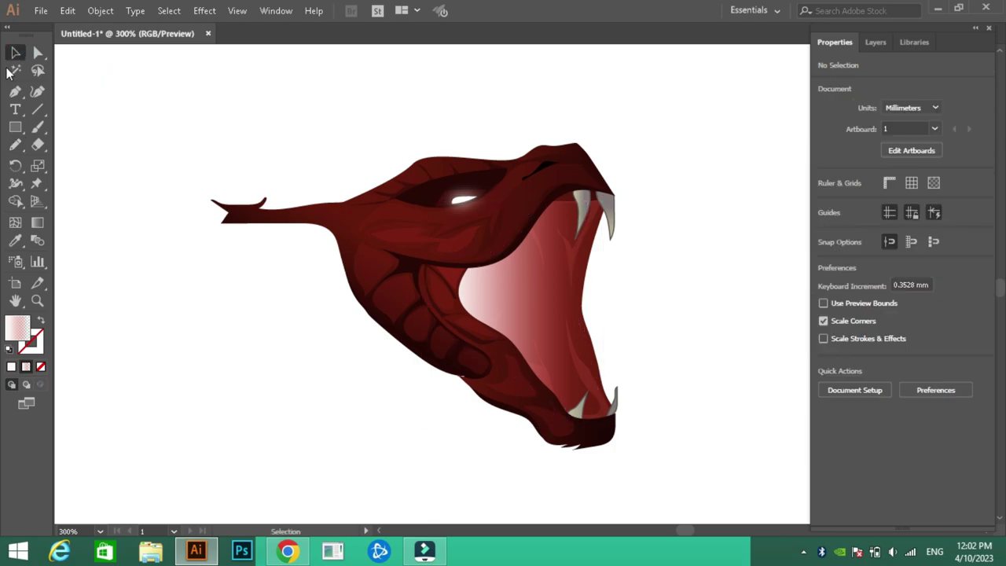
drag(563, 325, 550, 402)
key(/)
click(14, 240)
click(573, 393)
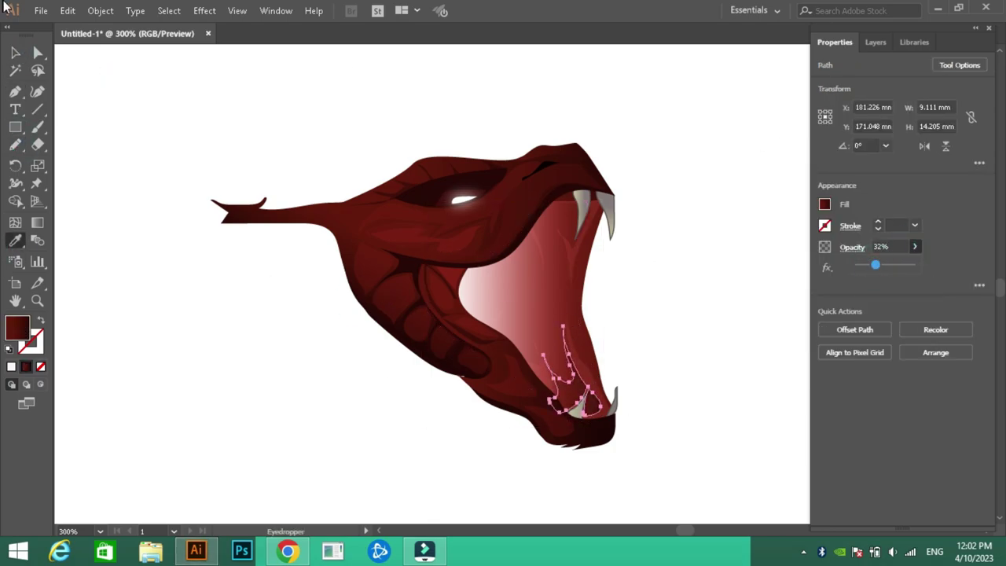
click(550, 280)
Step: Pencil a light-pink highlight inside the mouth
key(v)
click(81, 68)
key(n)
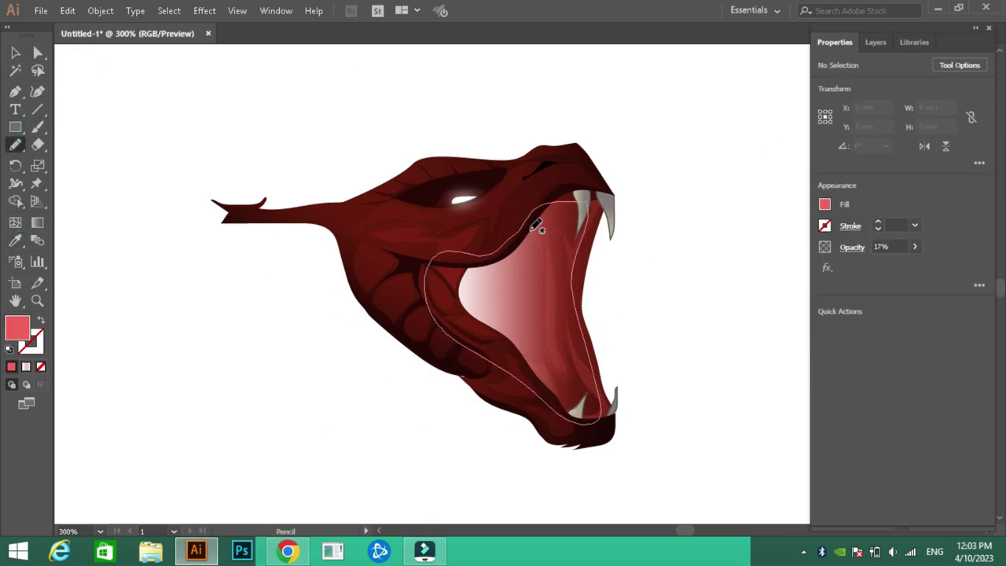
drag(527, 310, 518, 233)
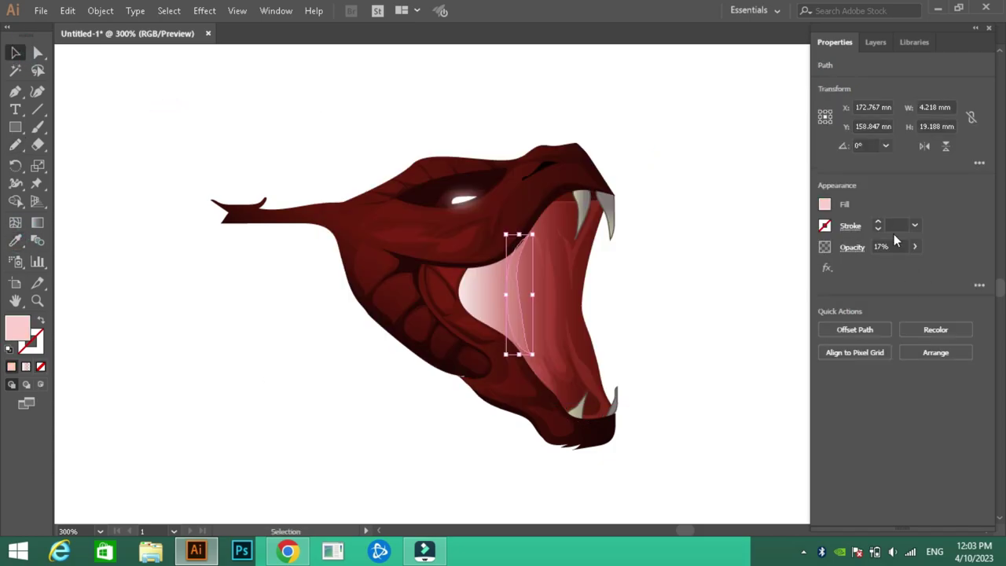
key(ctrl+shift+a)
Step: Add dark translucent shading along the right inner mouth using the Eyedropper
click(15, 144)
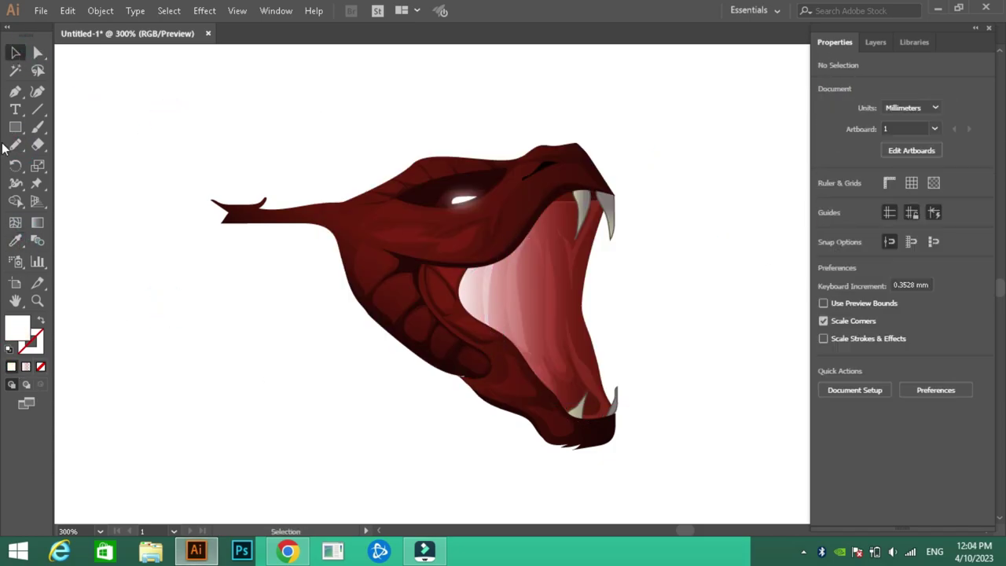
drag(585, 355, 594, 227)
key(i)
click(581, 236)
key(ctrl+shift+a)
key(n)
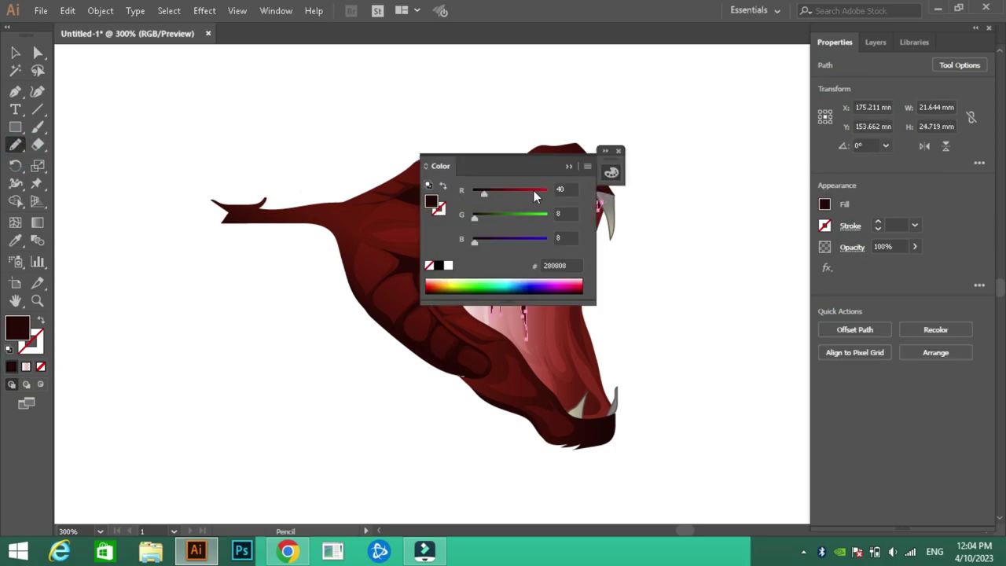
key(n)
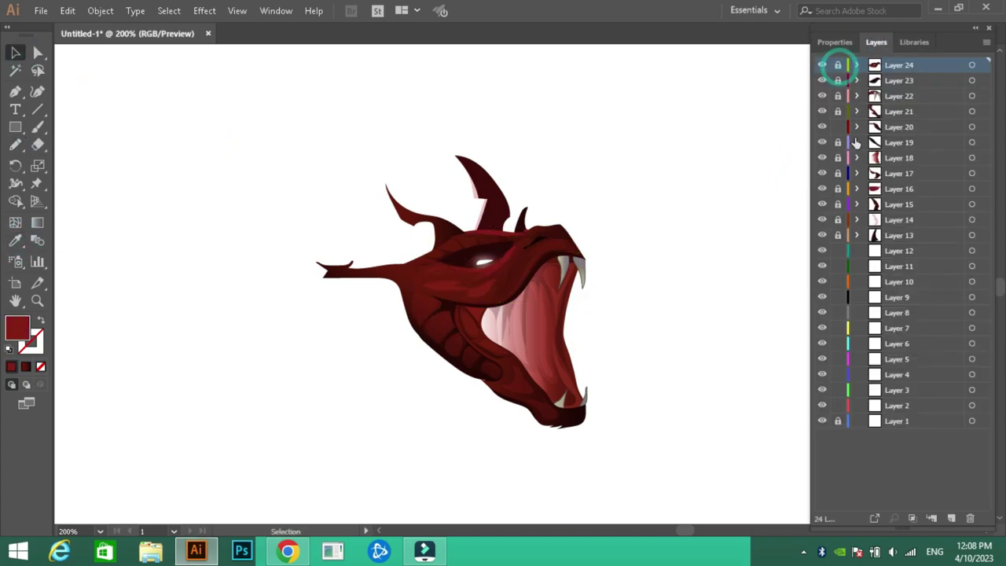
Step: Outline a tall neck shape behind the jaw with the Pen tool
key(ctrl+0)
key(p)
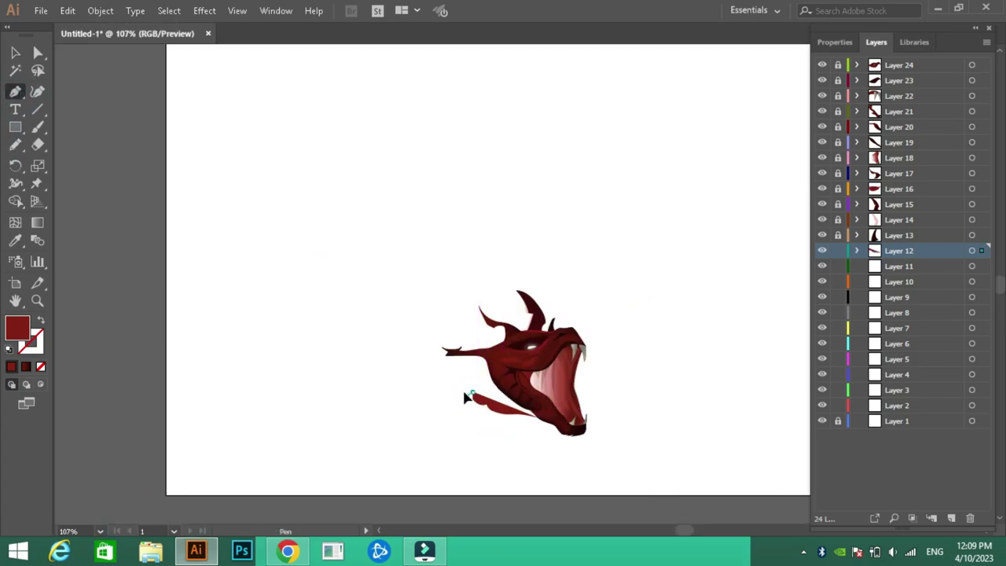
drag(441, 338, 444, 307)
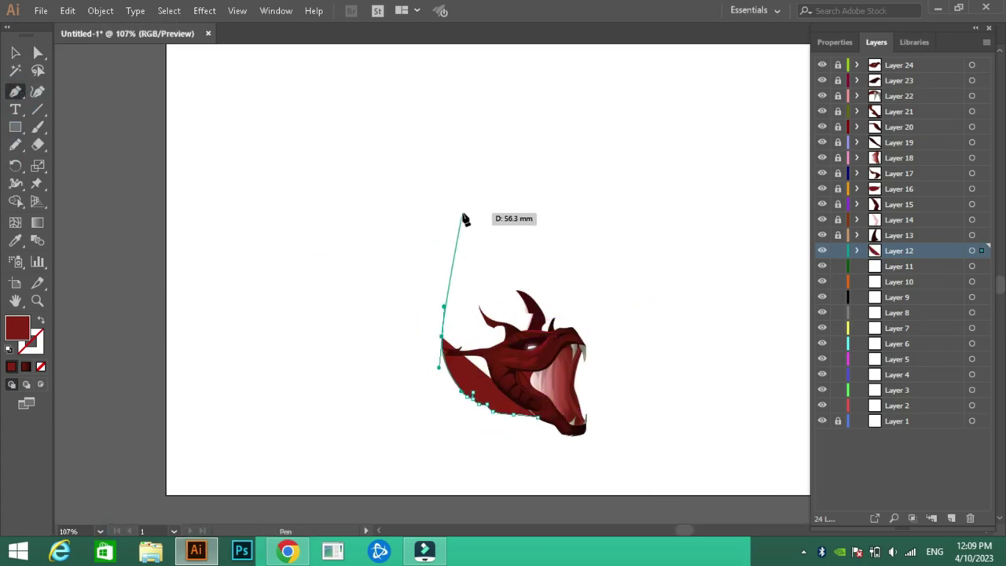
click(449, 179)
click(524, 187)
click(541, 228)
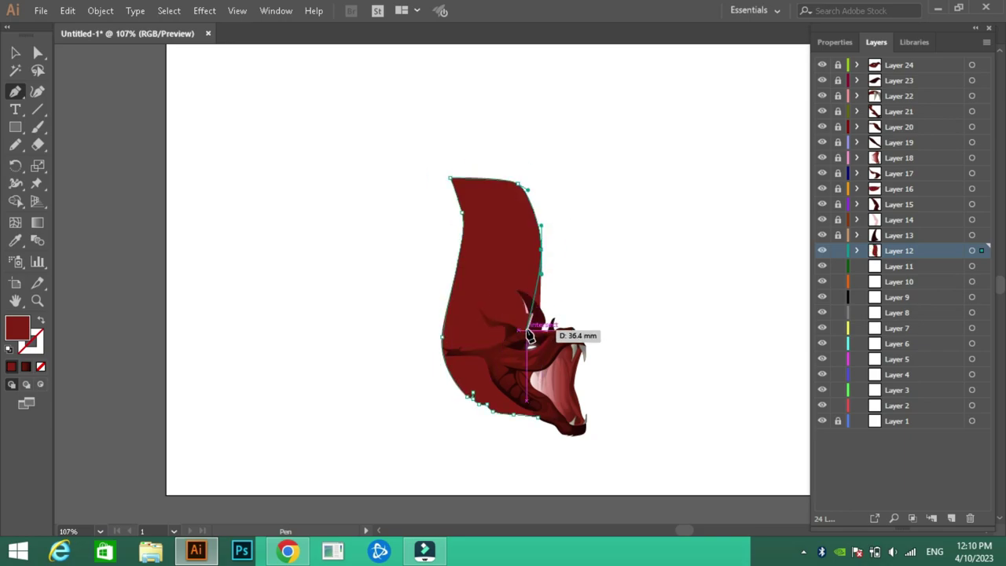
click(552, 349)
click(527, 378)
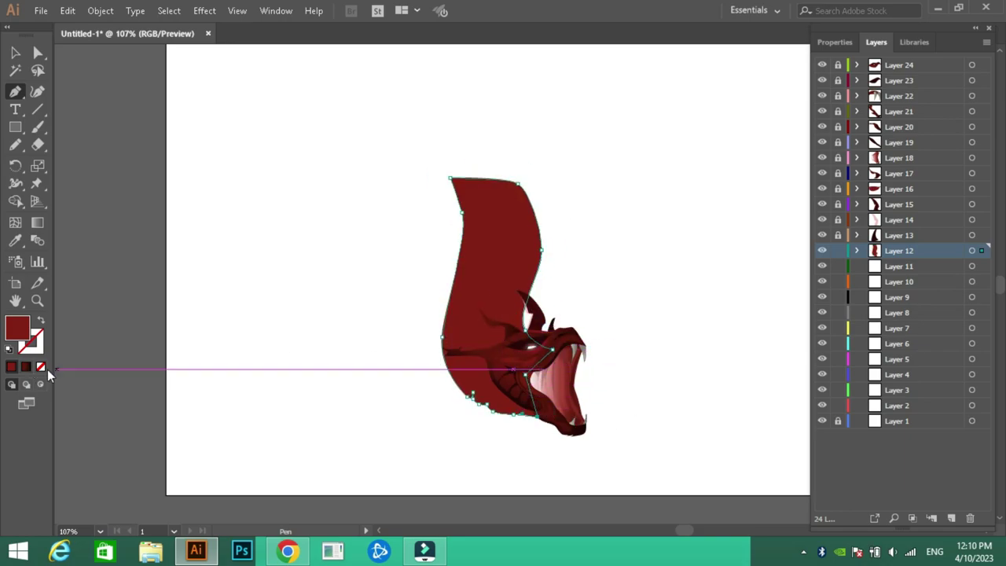
Step: Fill the neck with a vertical gradient whose middle colour is brighter red
click(26, 366)
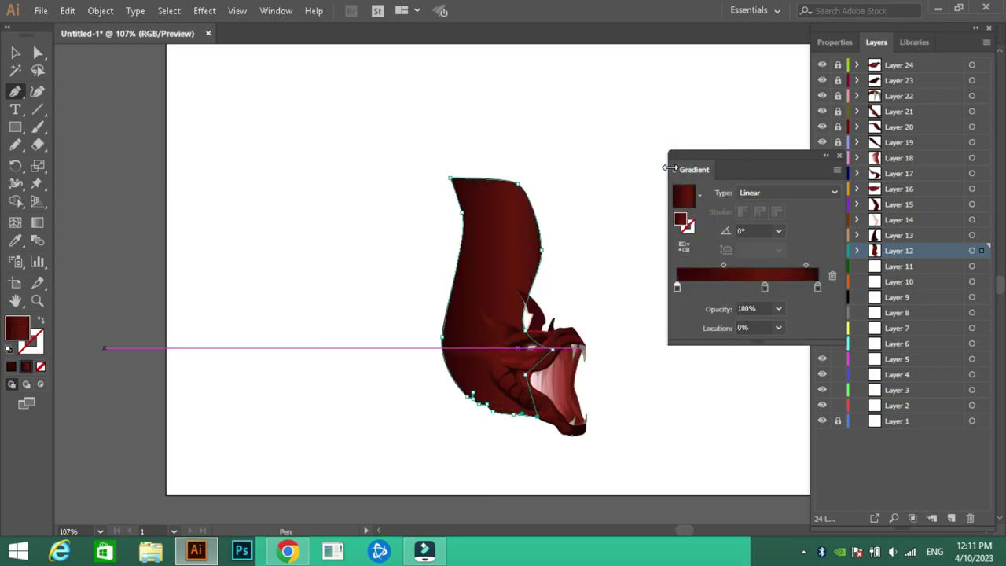
click(777, 230)
click(783, 240)
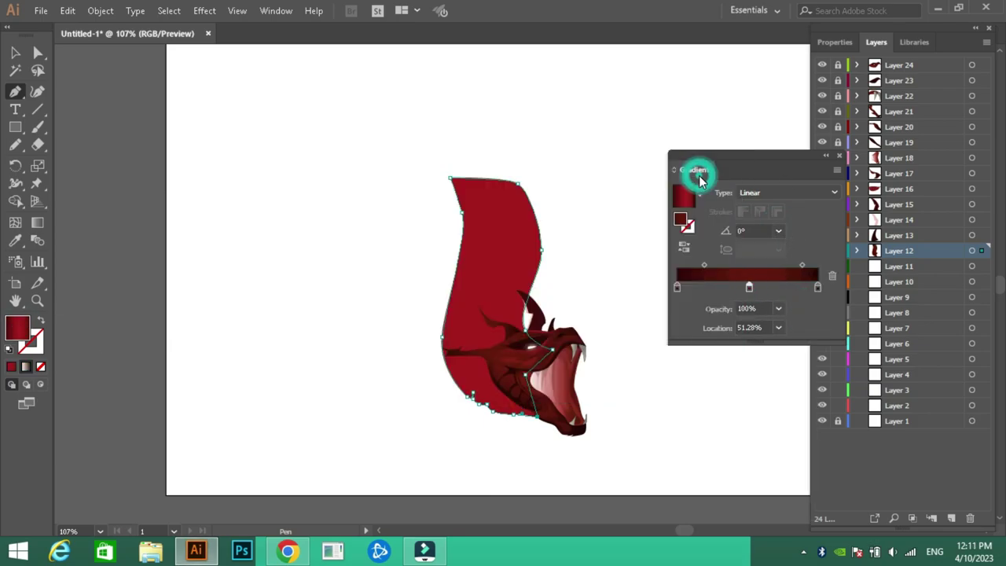
click(691, 172)
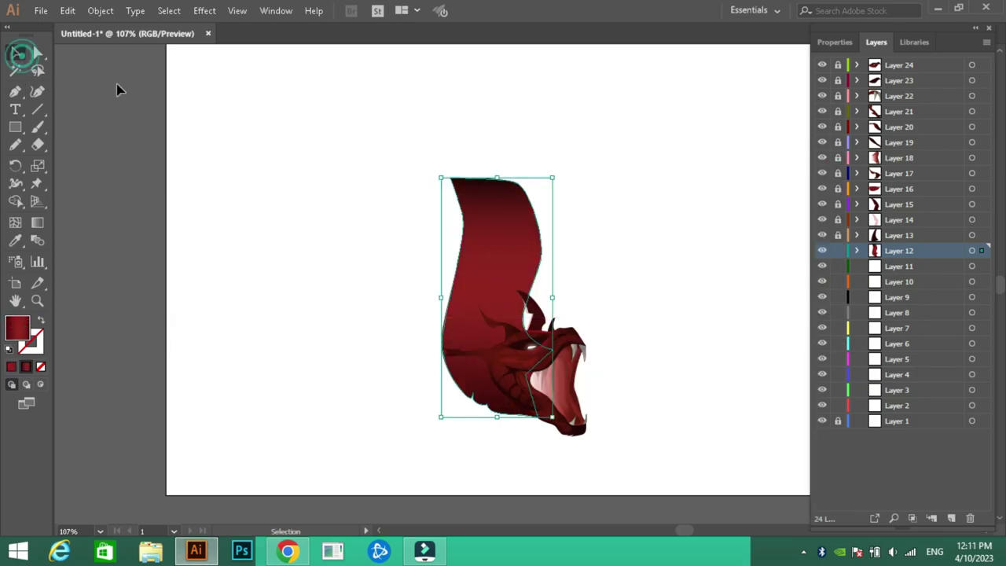
click(15, 144)
Step: Pencil spikes along the neck edges and fill them dark red
click(491, 351)
drag(475, 355, 438, 357)
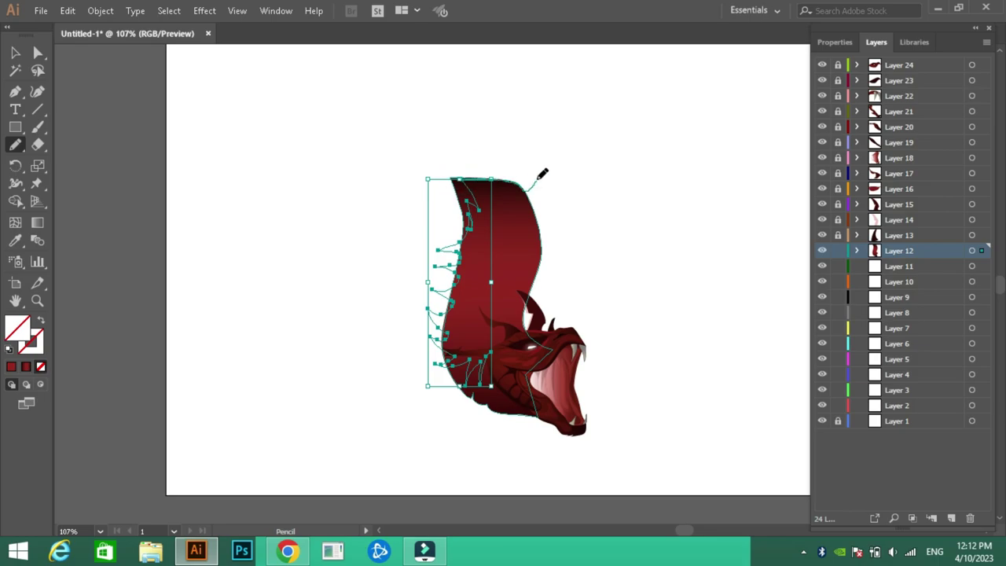
key(i)
click(515, 354)
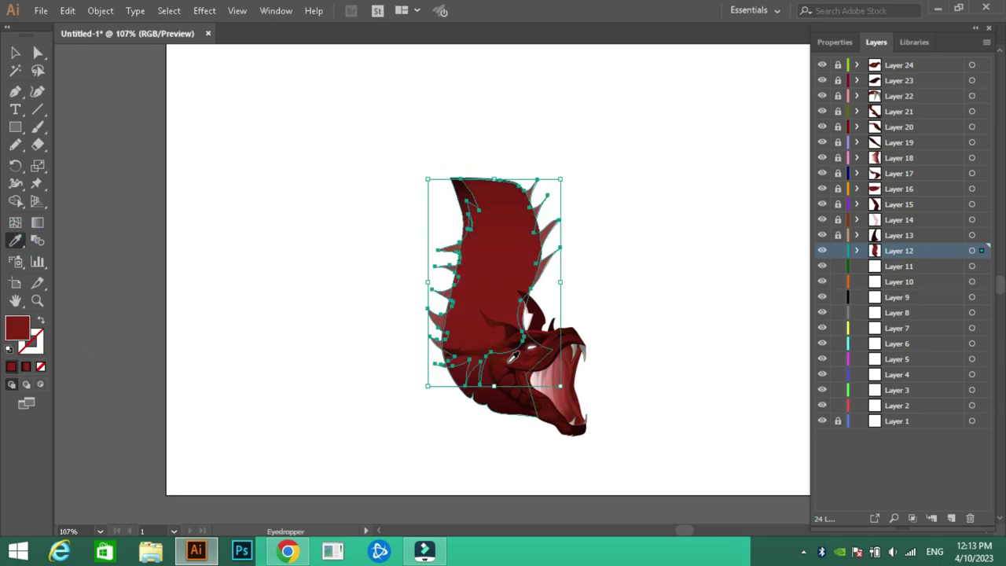
key(v)
click(161, 134)
Step: Recolour the spiky neck brighter red and reapply a vertical gradient with midpoint shifted toward red
click(471, 287)
double_click(18, 327)
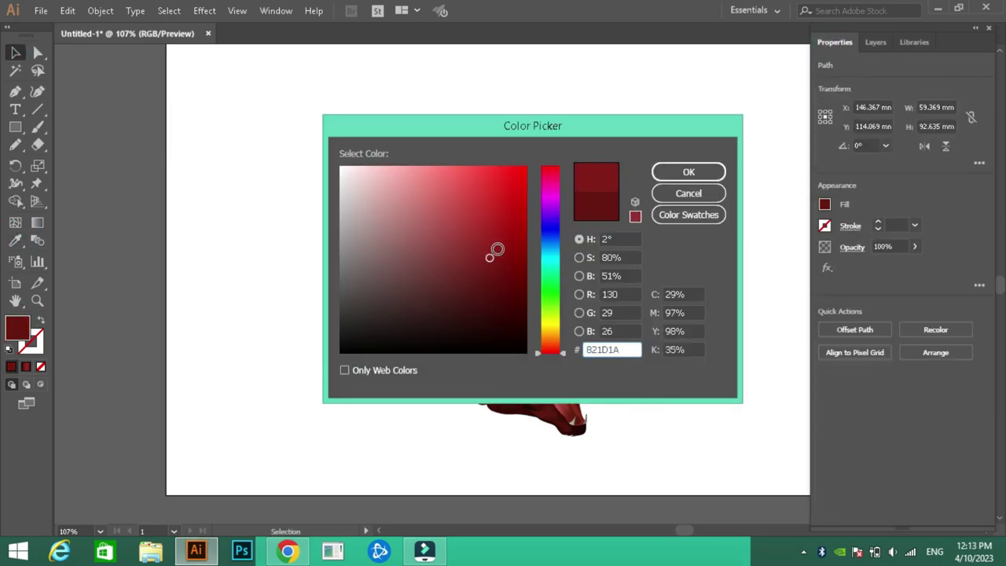
click(493, 252)
click(686, 170)
click(672, 163)
click(471, 235)
click(26, 366)
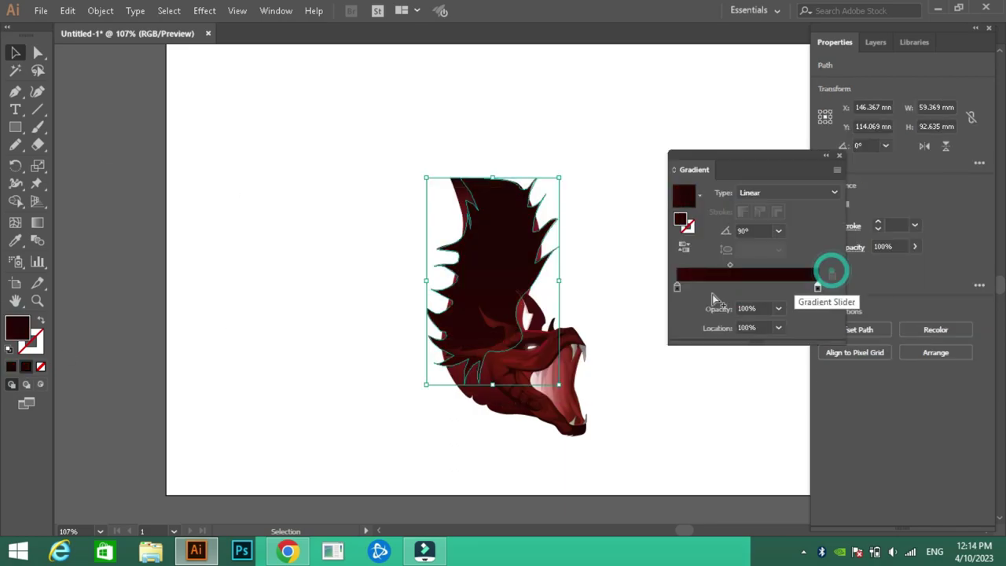
click(777, 231)
drag(729, 264, 766, 265)
click(744, 151)
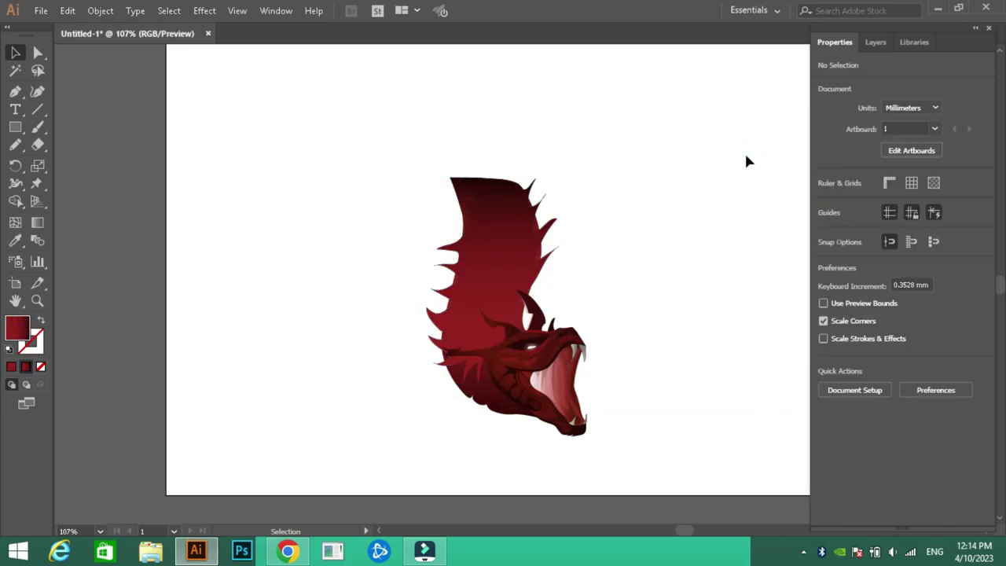
Step: Pencil four scale bands up the neck and give them a dark translucent fill
key(n)
drag(449, 332, 520, 322)
mouse_move(446, 305)
mouse_down()
mouse_move(520, 302)
mouse_move(528, 288)
mouse_up()
drag(466, 233, 537, 237)
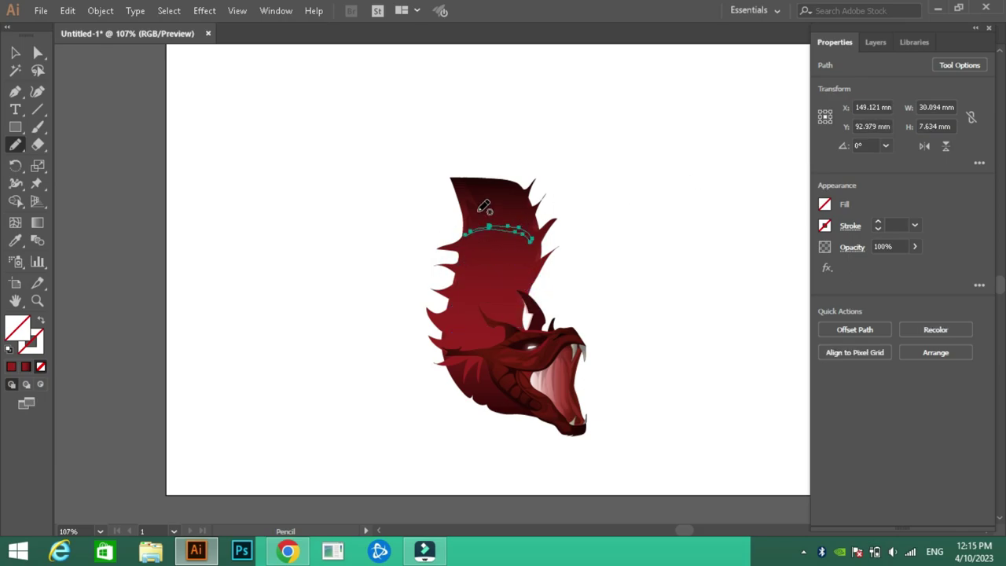
drag(478, 210, 527, 206)
key(i)
click(490, 292)
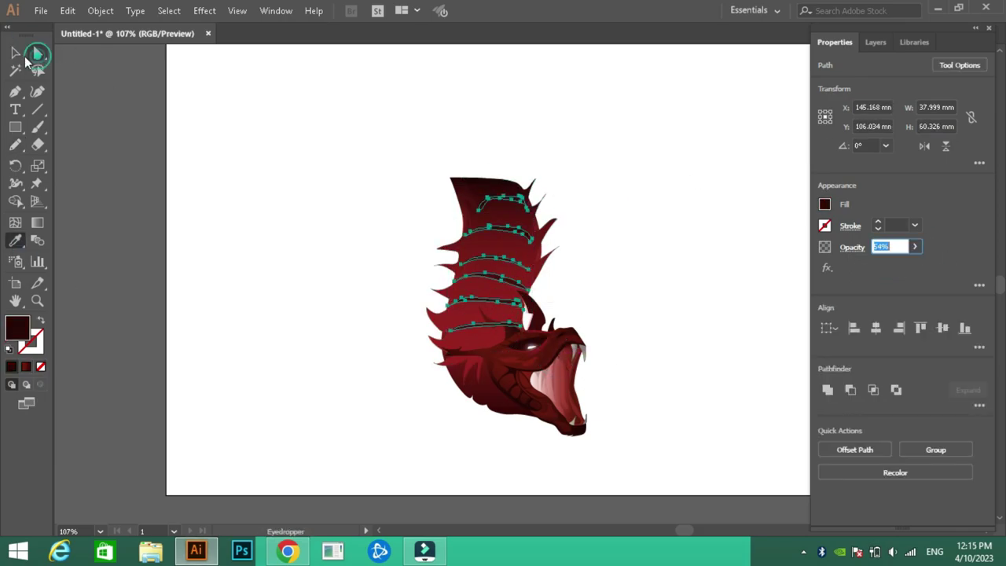
Step: Add three more bands on the lower neck with the same dark translucent fill
key(n)
drag(454, 338, 519, 328)
mouse_move(455, 339)
mouse_down()
mouse_move(523, 330)
mouse_move(516, 305)
mouse_up()
drag(462, 280, 498, 282)
ctrl+shift+click(489, 332)
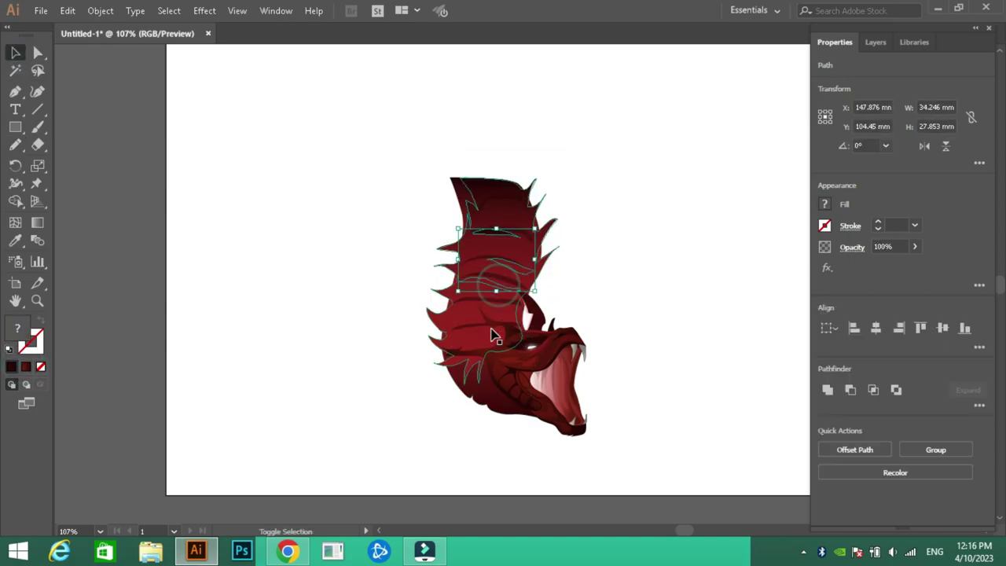
key(i)
click(471, 233)
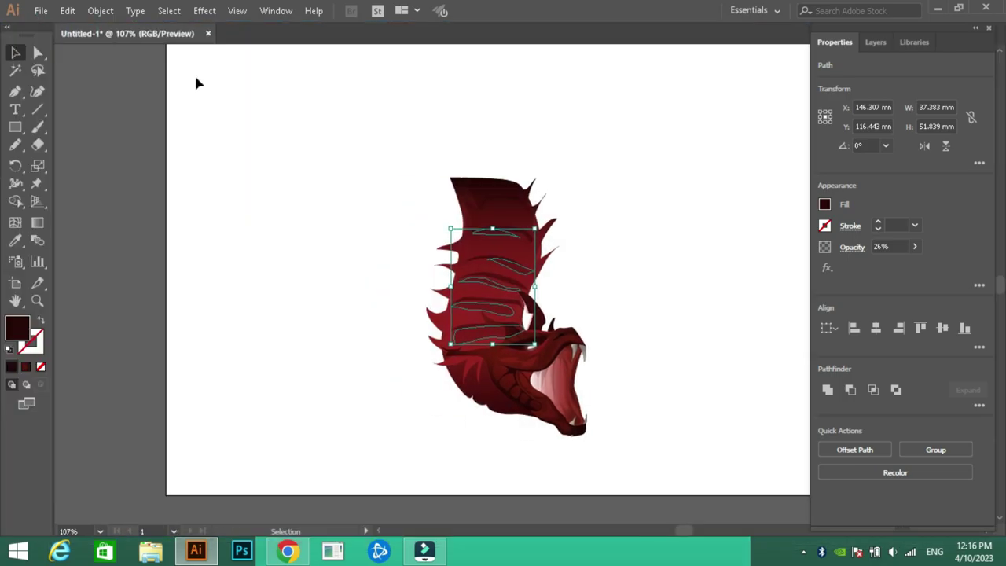
key(ctrl+shift+a)
Step: Draw loop shapes across the neck and recolour them brighter red
key(n)
mouse_move(456, 308)
mouse_down()
mouse_move(507, 313)
mouse_move(466, 267)
mouse_move(470, 249)
mouse_up()
ctrl+shift+click(507, 318)
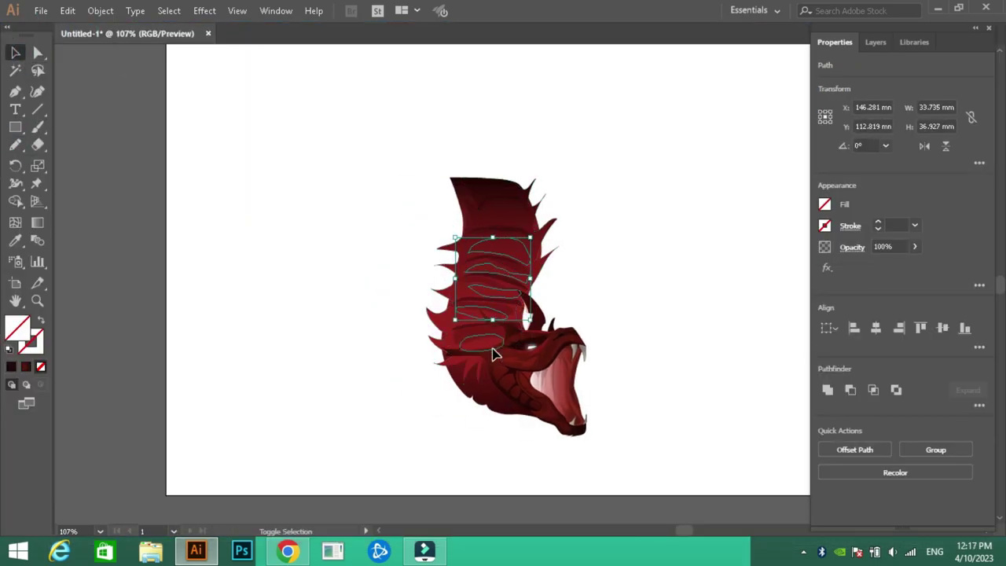
key(i)
click(522, 359)
double_click(17, 326)
click(687, 171)
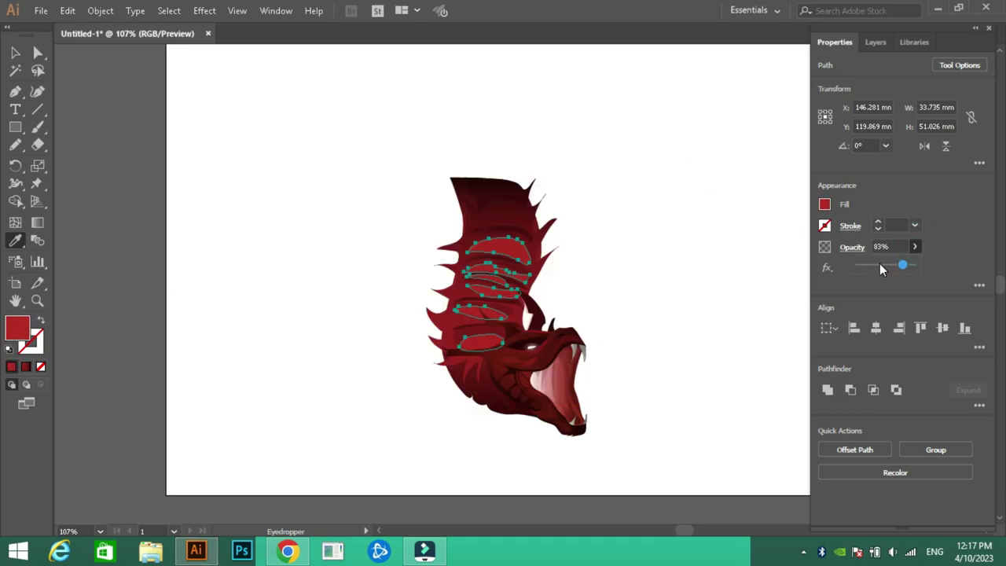
key(v)
click(196, 122)
Step: Show the Layers panel and set the Pencil to draw with no fill
key(F7)
key(n)
key(slash)
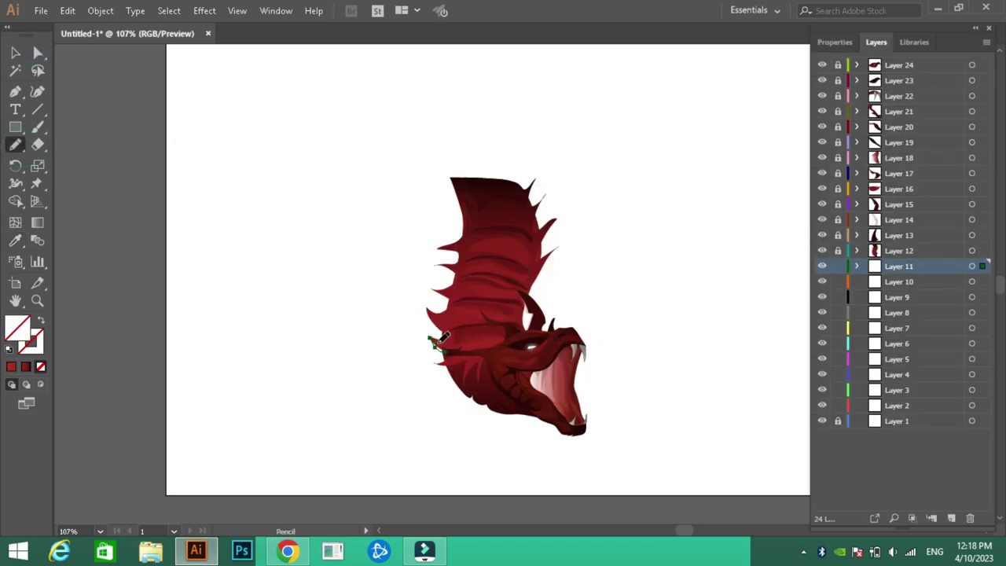
Step: Fill the neck's left-edge spike strokes with pink highlights
click(11, 367)
key(v)
click(874, 283)
scroll(690, 285, up, 3)
Step: On Layer 12, pencil a curling tail outline from the neck to the artboard top
click(898, 250)
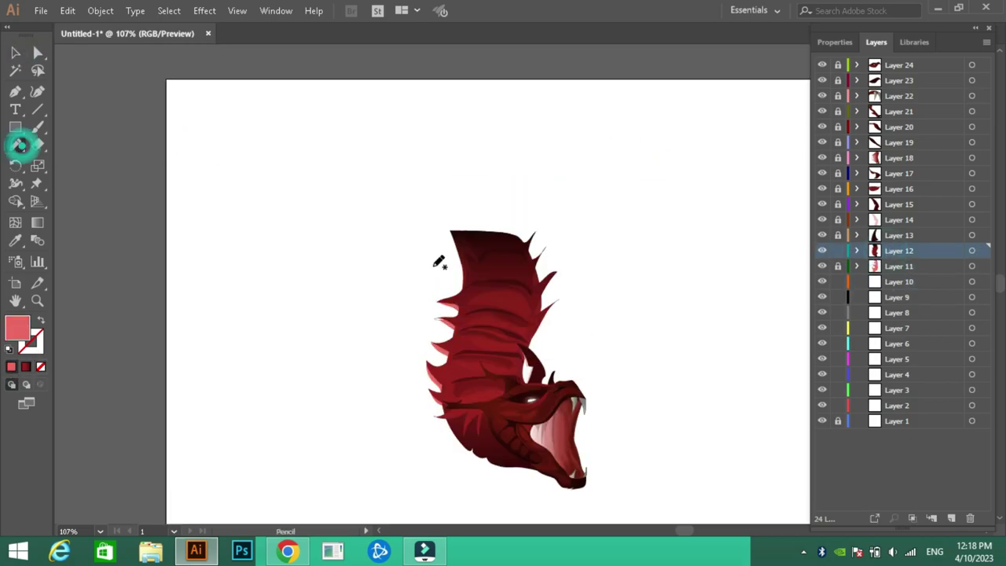
key(n)
drag(420, 163, 402, 182)
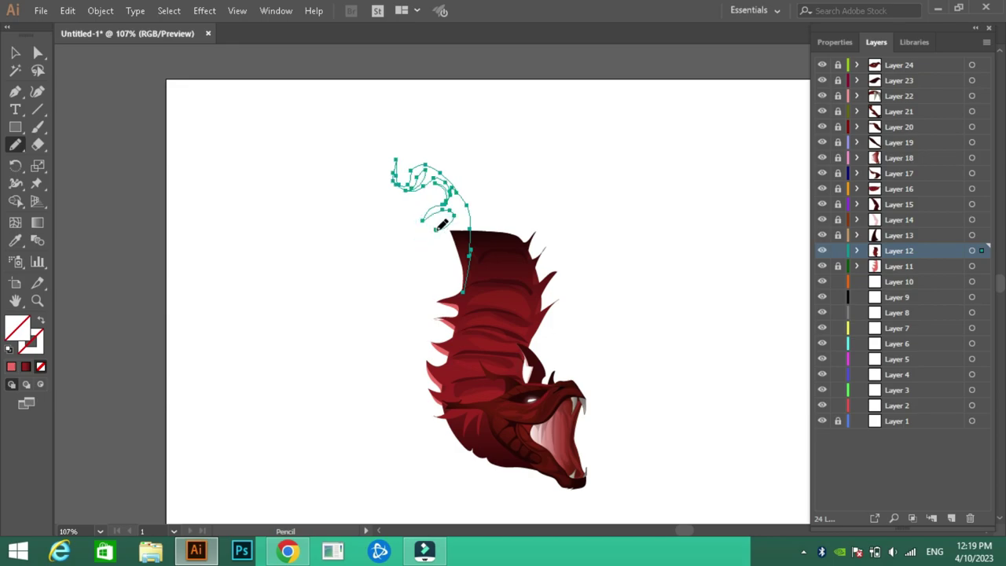
drag(436, 228, 203, 92)
key(p)
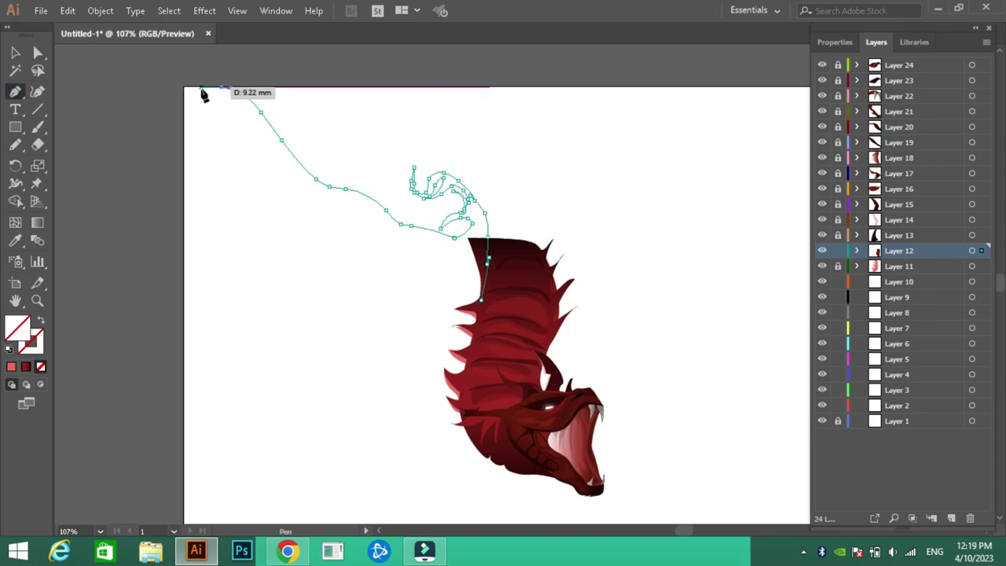
Step: Trace the tail's second edge down to the neck, closing it into one shape
click(355, 147)
drag(364, 194, 372, 207)
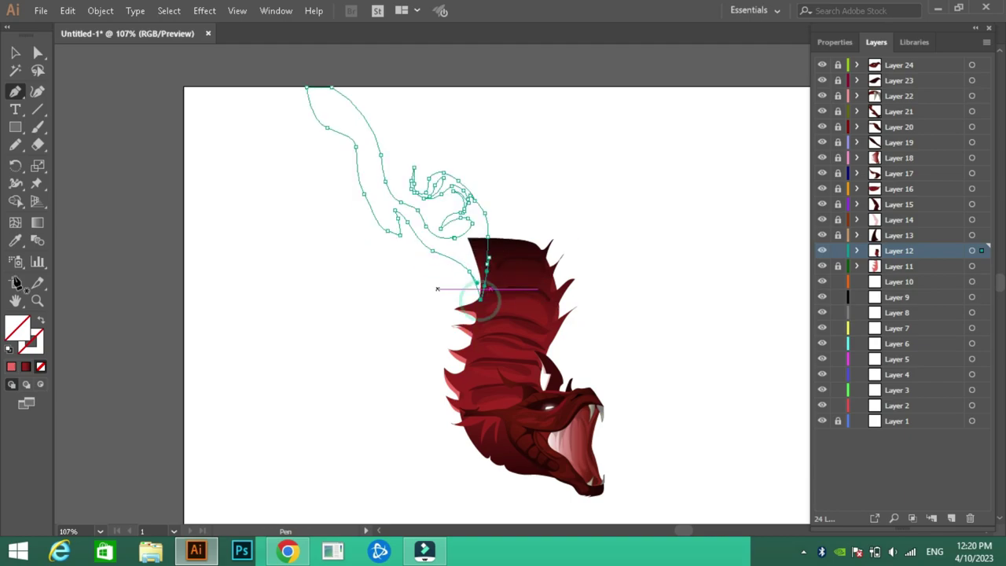
click(469, 255)
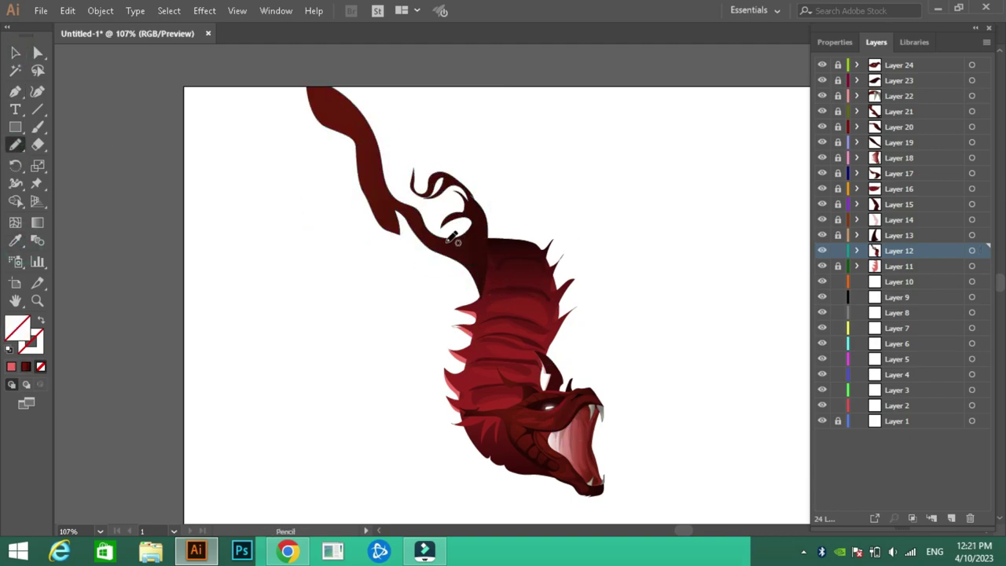
Step: Fill the tail with a sampled colour, try a red gradient, then settle on dark maroon
click(15, 53)
click(464, 247)
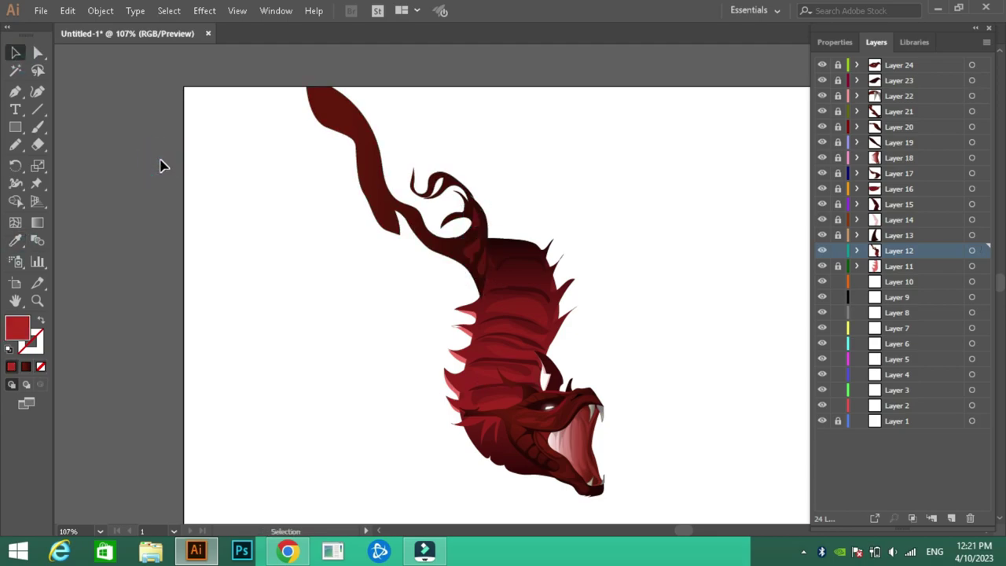
key(i)
click(583, 408)
click(366, 180)
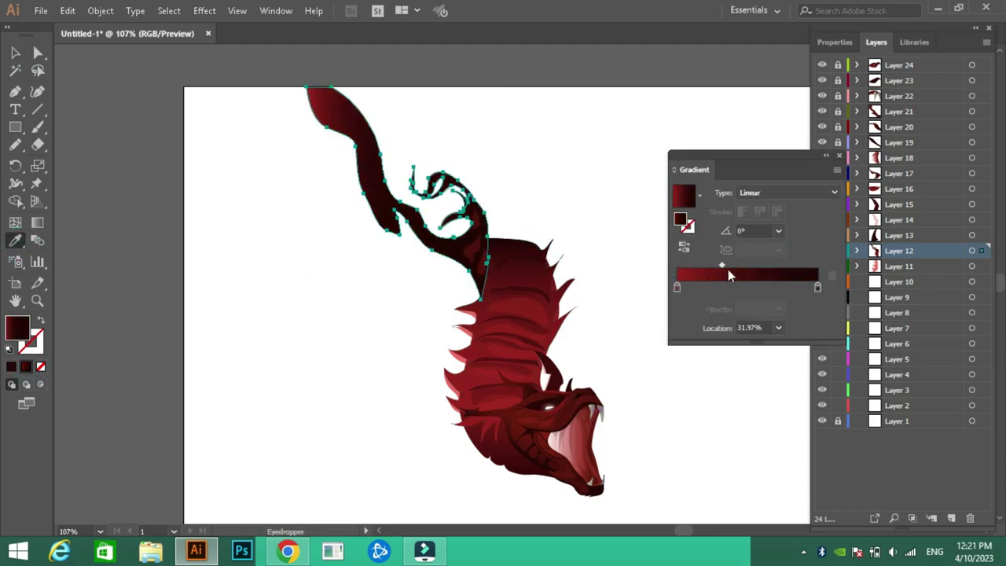
double_click(14, 326)
key(Return)
click(142, 139)
key(v)
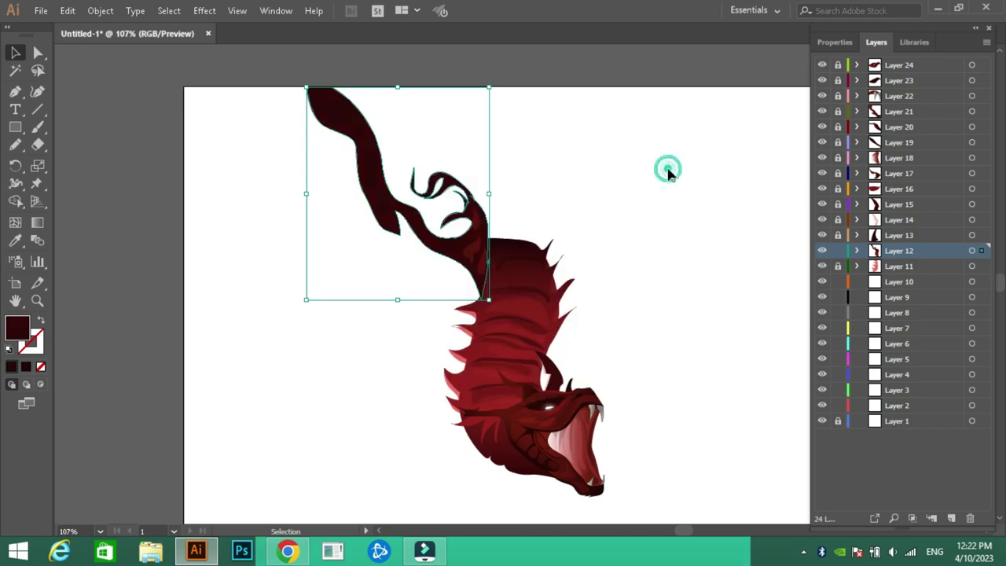
click(667, 171)
Step: Lock Layer 12 and, on Layer 11, pencil a dark-red horn rising above the neck
click(15, 144)
click(837, 251)
click(898, 265)
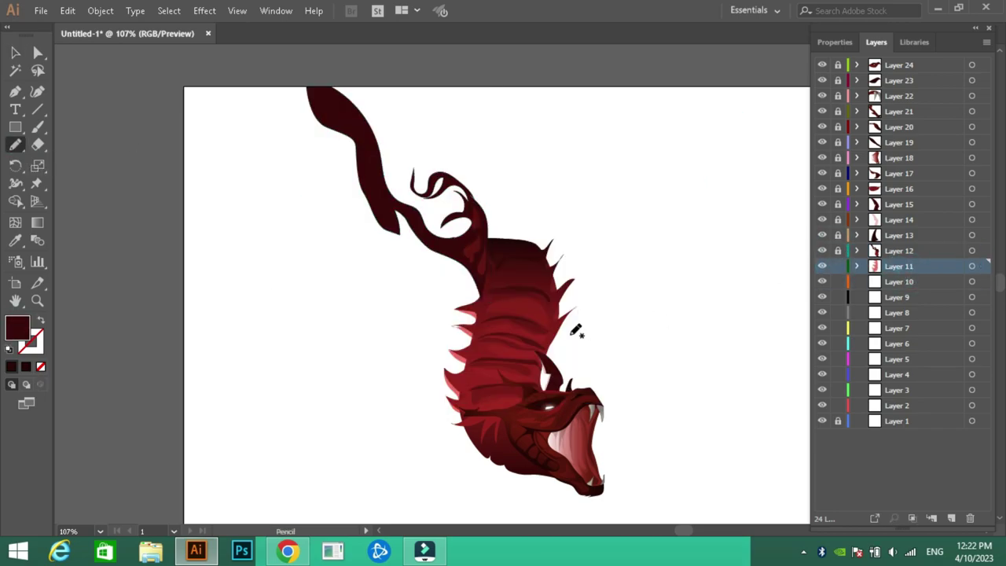
drag(560, 351, 593, 267)
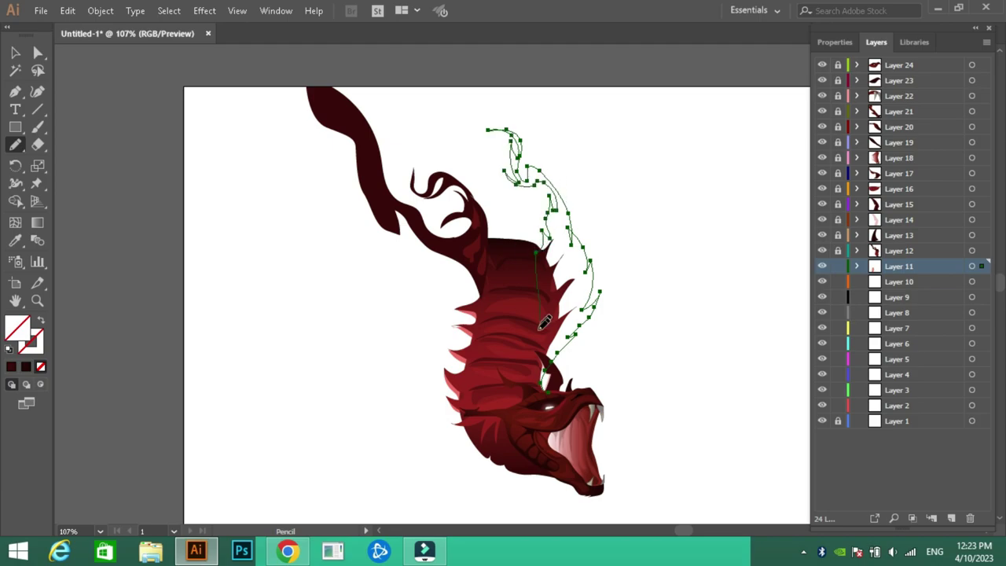
click(15, 240)
click(345, 125)
Step: Pencil shading strokes on the upper body, filled red at 31% opacity
click(15, 144)
drag(562, 310, 571, 334)
drag(550, 235, 557, 275)
key(i)
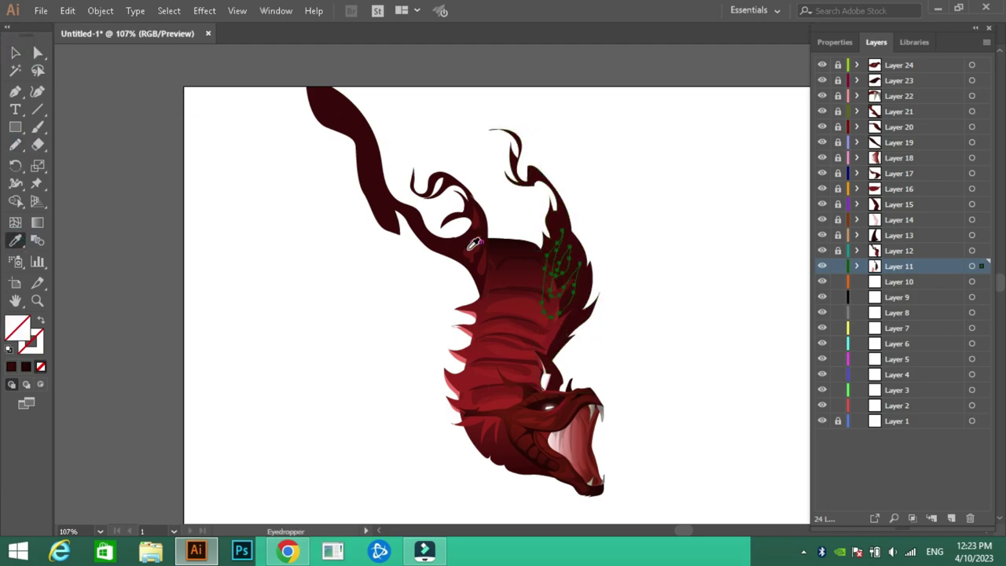
click(550, 282)
click(270, 141)
key(n)
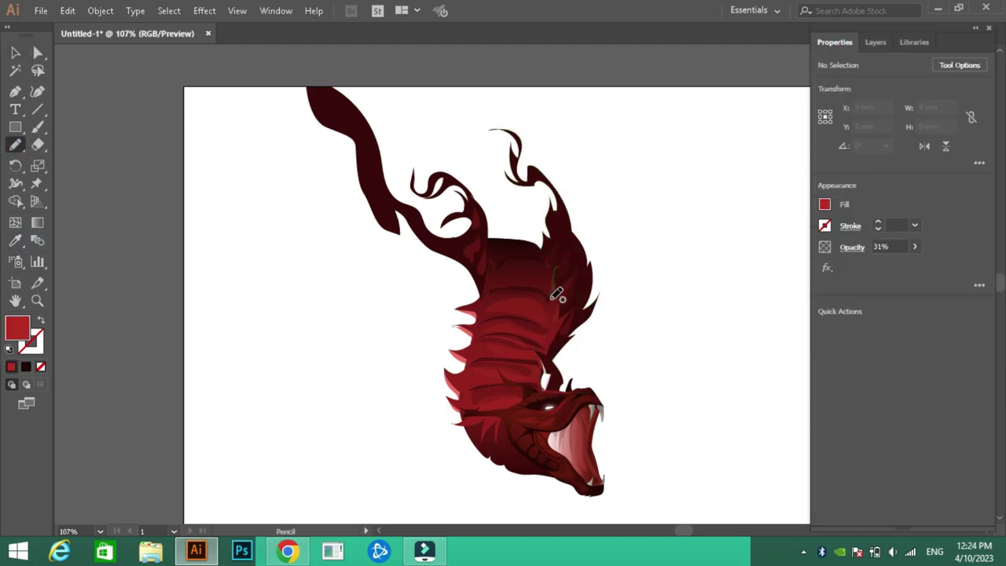
Step: Add one more recoloured red shading stroke on the body and bring back the Layers list
drag(556, 295, 564, 312)
key(i)
click(548, 353)
key(v)
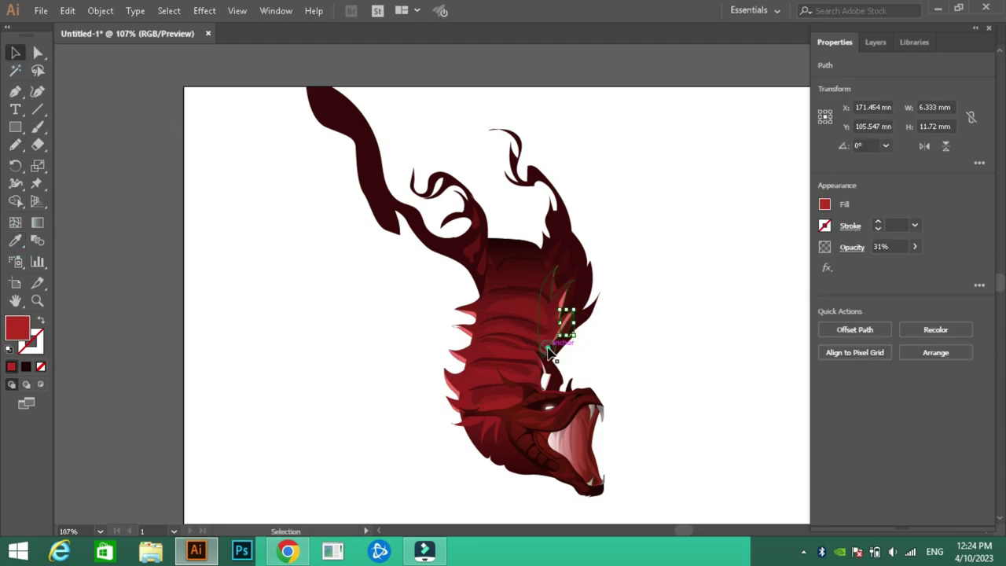
key(ctrl+shift+a)
click(876, 41)
scroll(619, 174, down, 1)
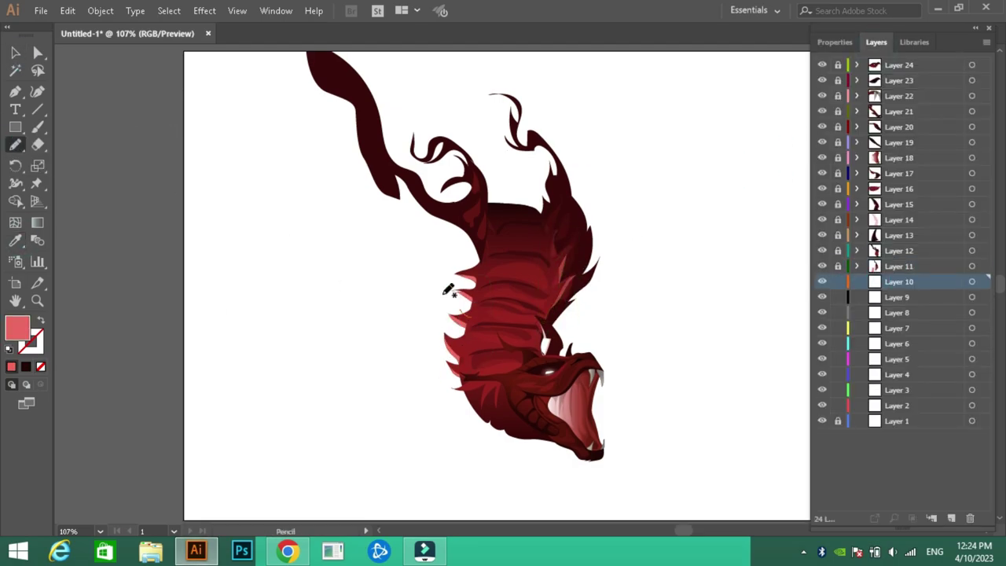
Step: On Layer 9, pencil a spiky wing outline spreading left from behind the body
drag(478, 242, 476, 245)
click(15, 144)
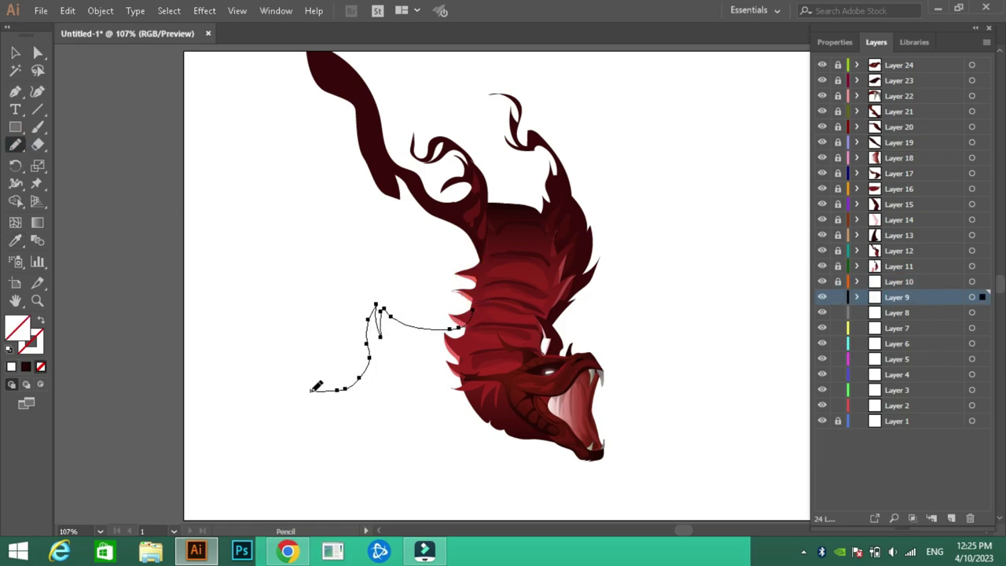
drag(311, 389, 377, 303)
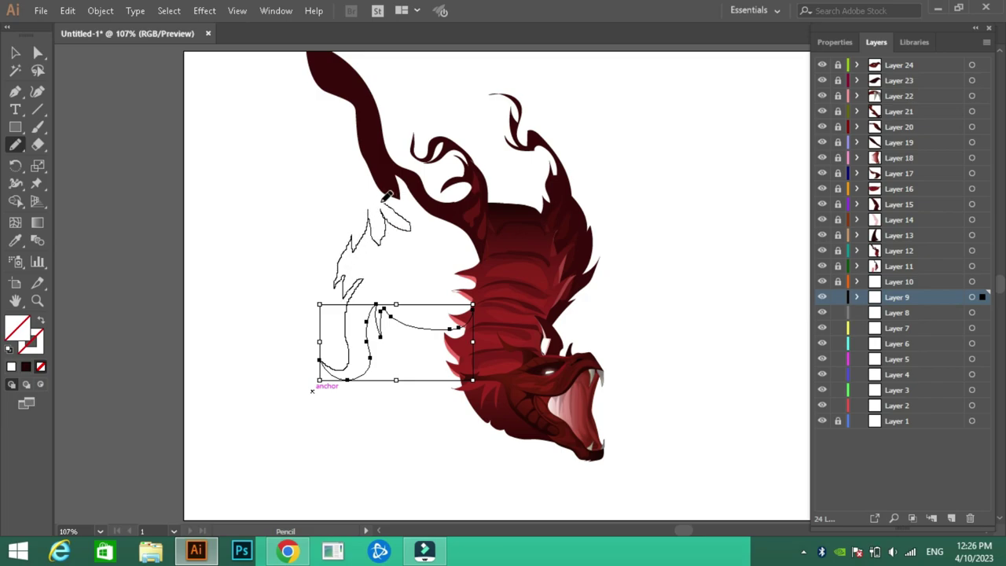
drag(385, 196, 377, 129)
drag(421, 187, 485, 292)
Step: Give the wing the body's dark-red gradient at a -90° angle, darkening its gradient stop
key(i)
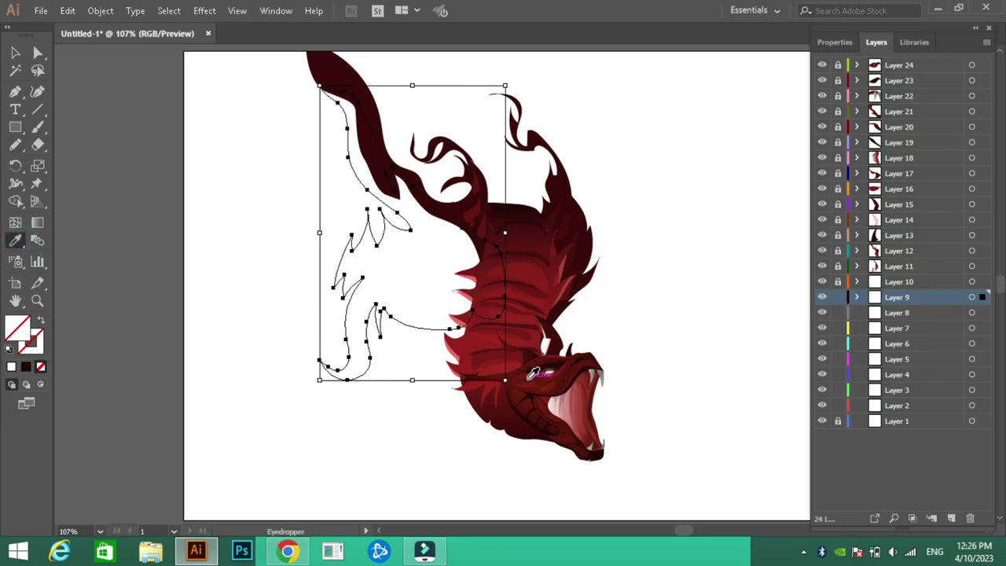
click(539, 343)
click(26, 367)
click(795, 448)
drag(711, 287, 788, 292)
double_click(788, 286)
click(680, 170)
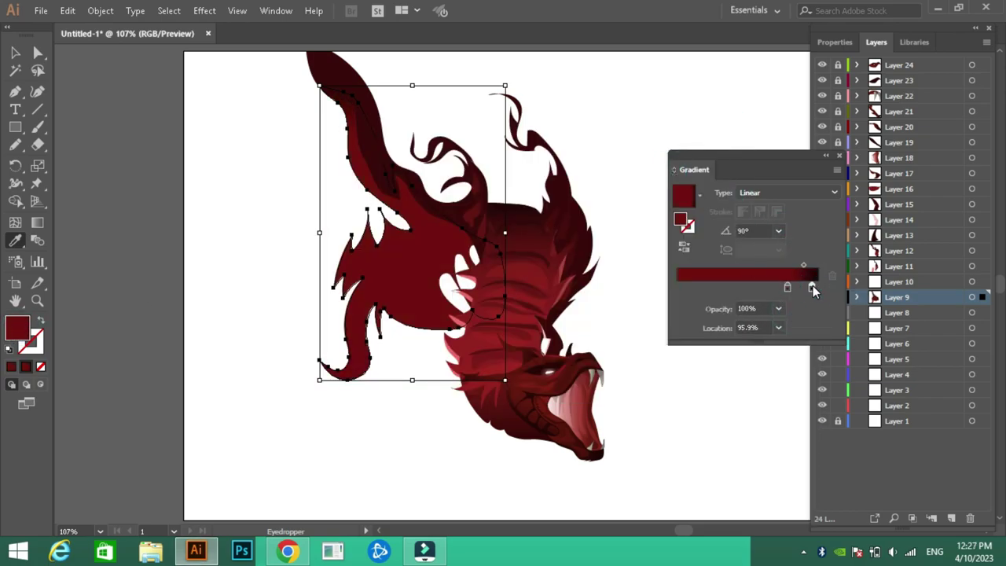
Step: Pencil a pink highlight streak near the wing's lower part
key(ctrl+shift+a)
click(16, 144)
click(22, 146)
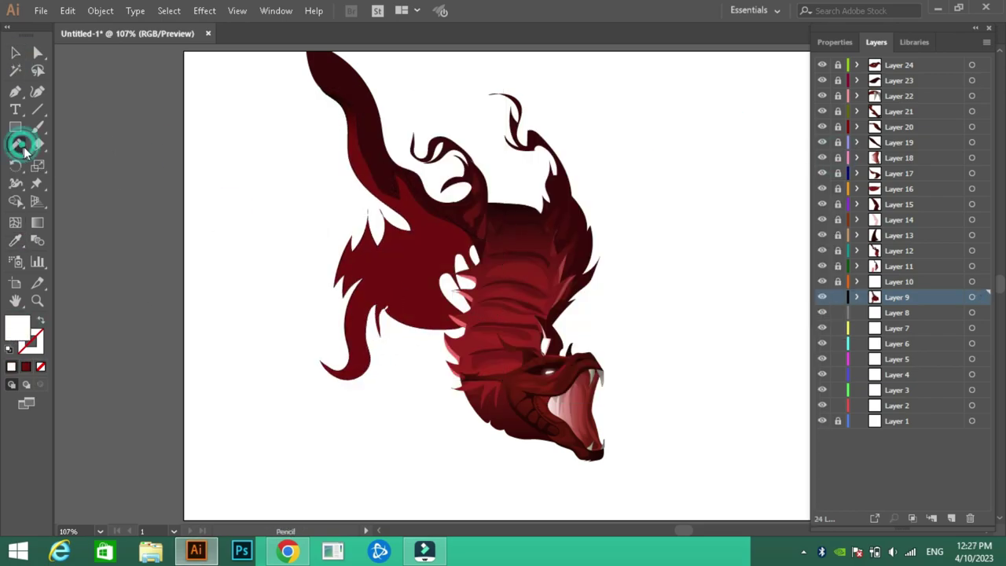
key(F6)
click(606, 164)
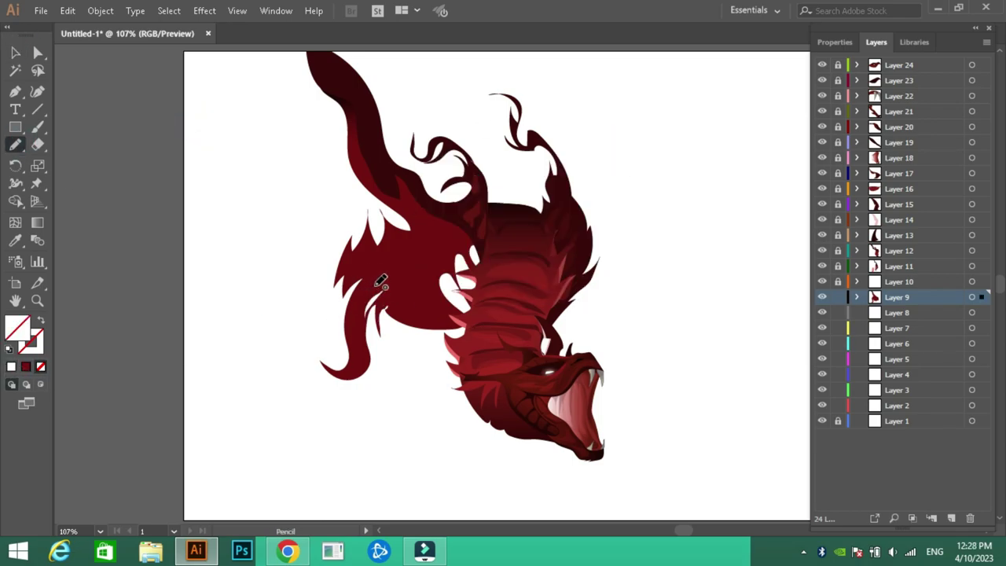
mouse_move(380, 285)
mouse_down()
mouse_move(370, 299)
mouse_move(395, 286)
mouse_up()
Step: Start a dark vein stroke on the wing with dark red as the fill
click(684, 159)
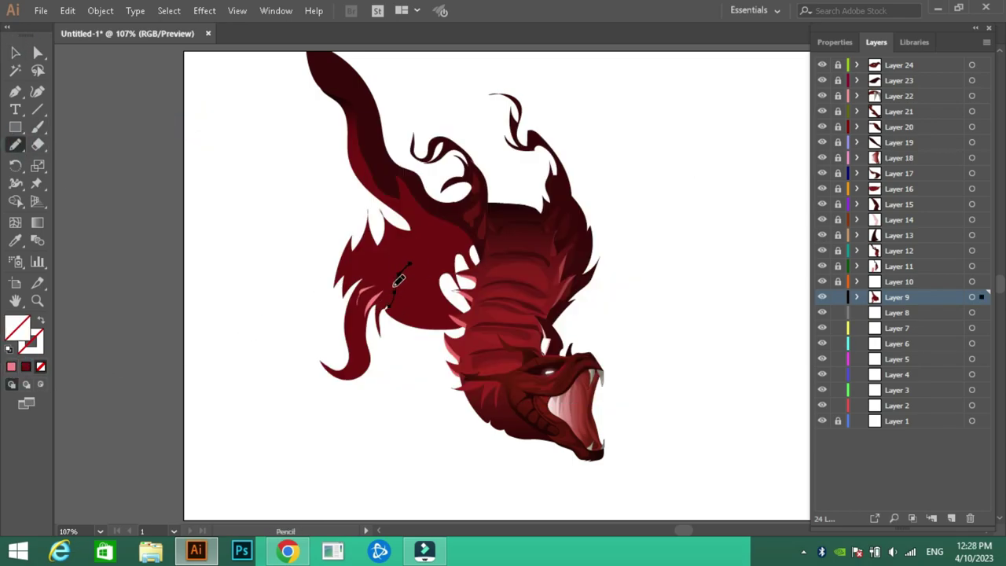
ctrl+click(121, 107)
key(v)
click(619, 150)
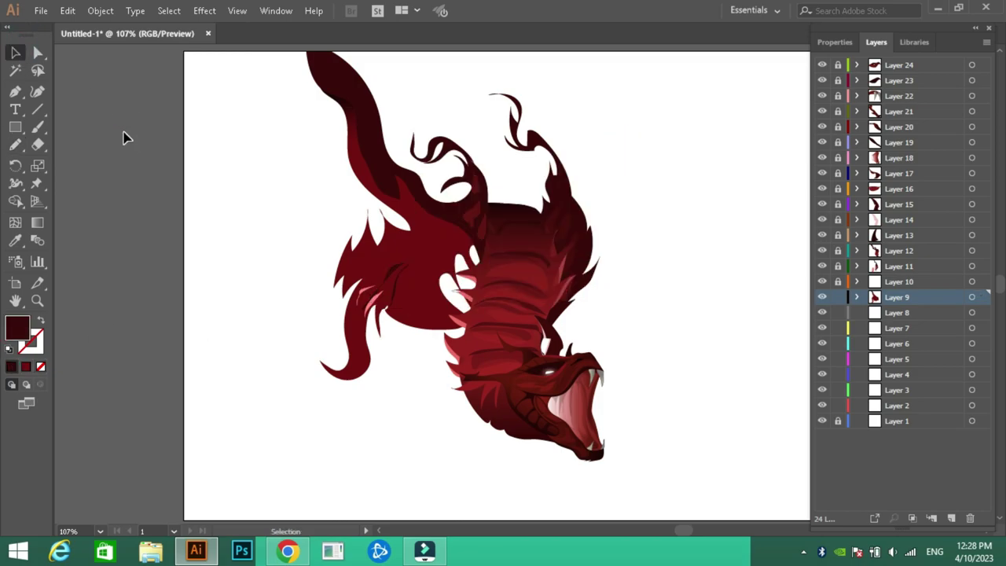
key(x)
key(x)
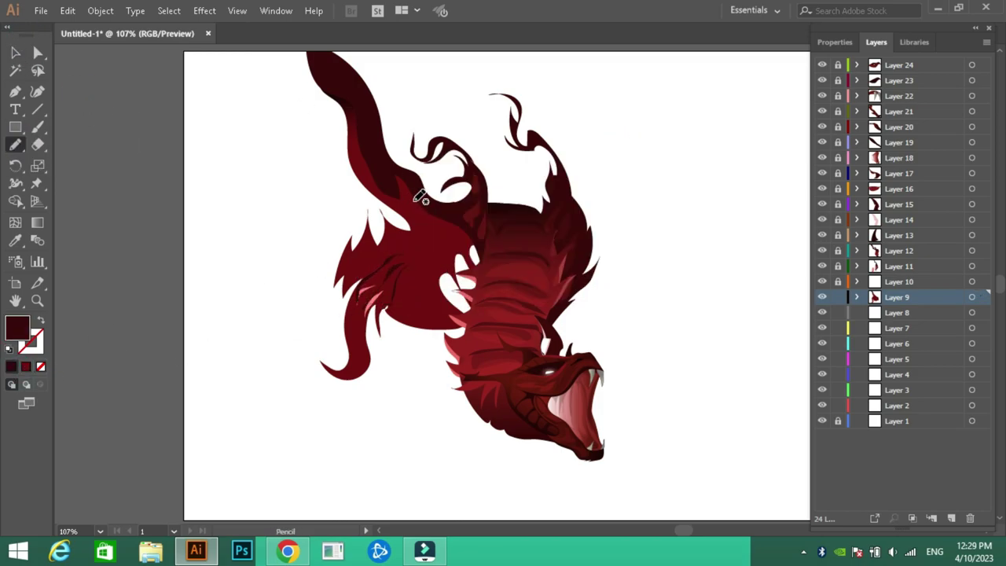
Step: Zoom in, fill the wing's vein path red, then zoom back out to the whole dragon
key(shift+x)
click(16, 145)
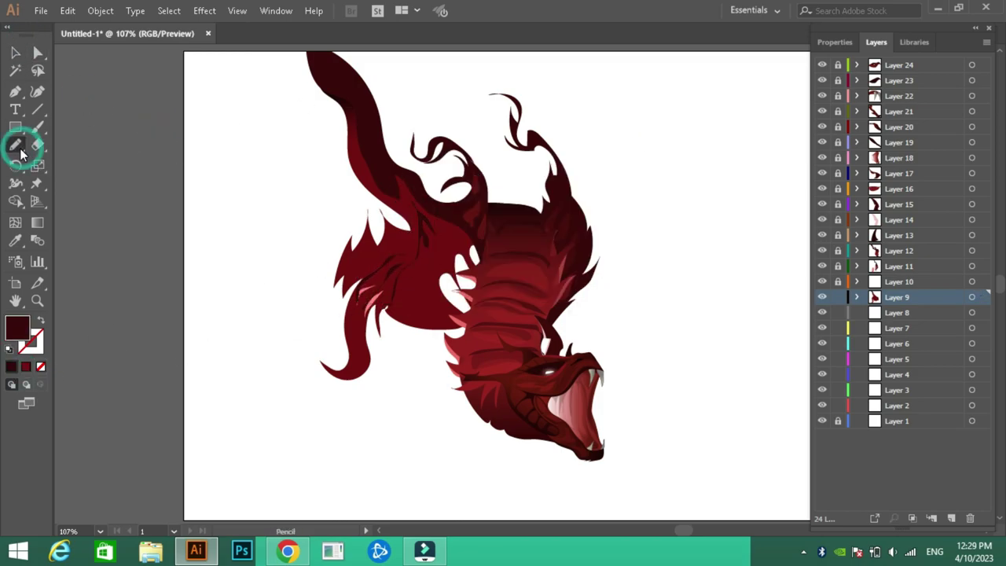
key(shift+x)
key(ctrl+equal)
key(ctrl+equal)
key(ctrl+equal)
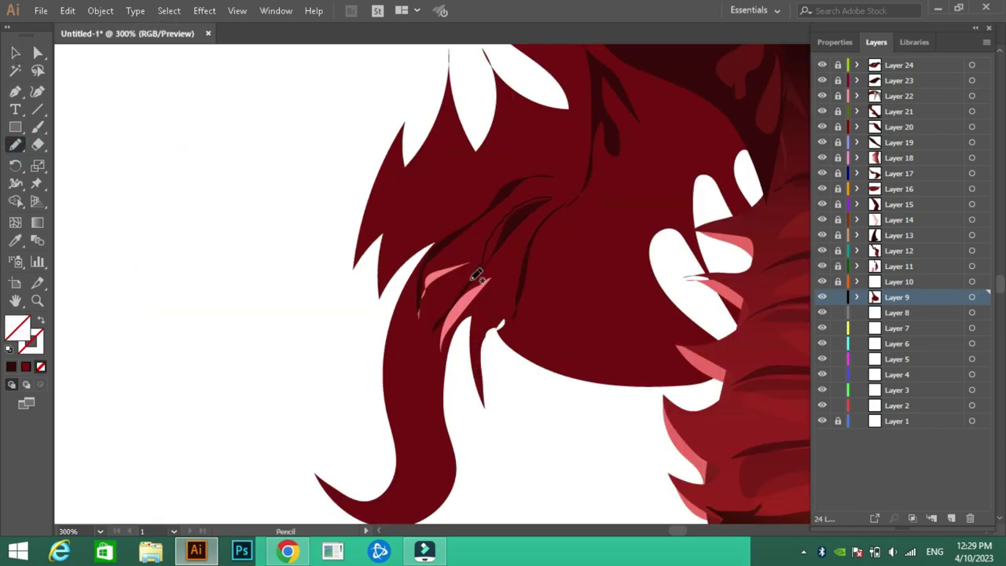
key(shift+x)
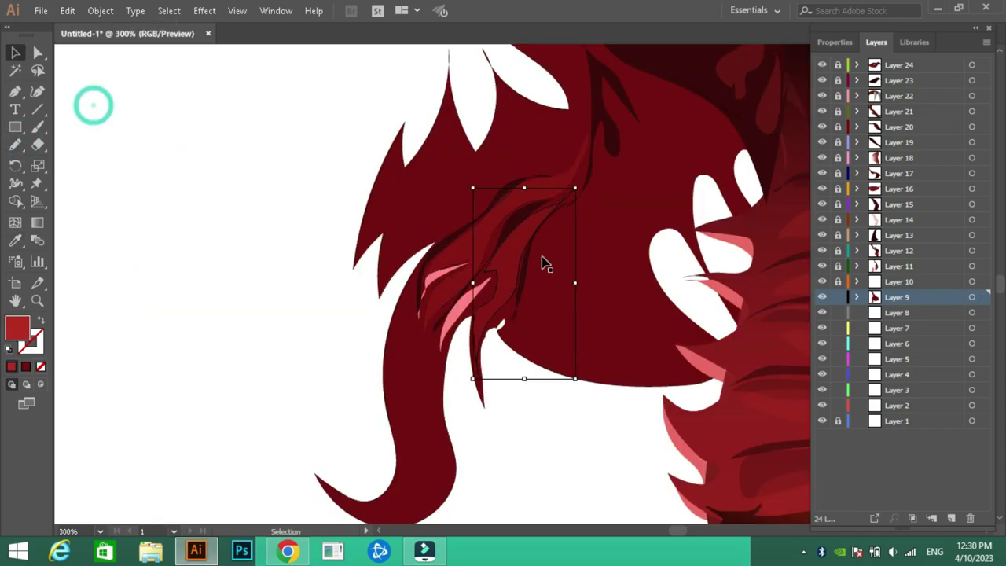
key(ctrl+shift+a)
key(shift+x)
key(ctrl+minus)
key(ctrl+minus)
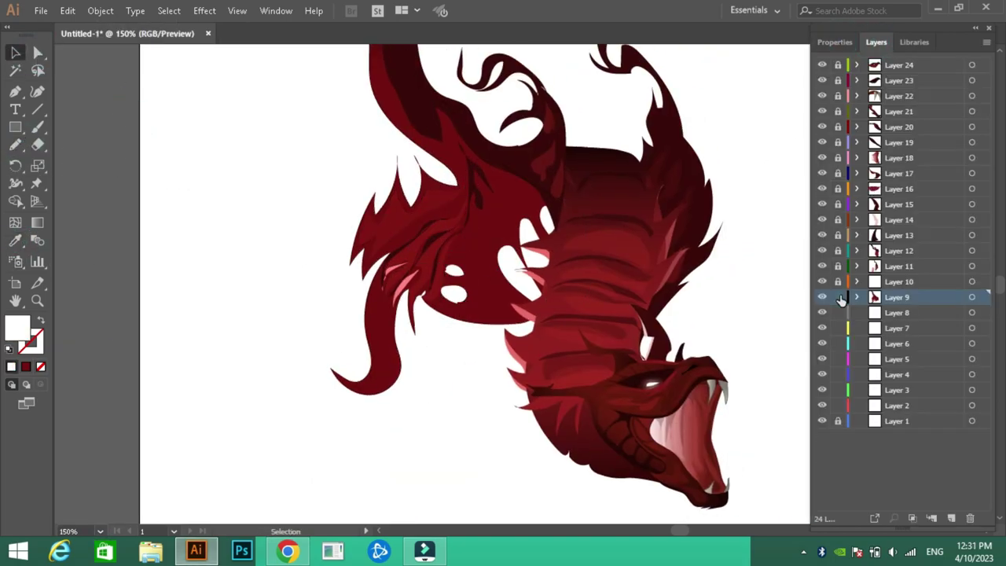
Step: Pencil a pink highlight on Layer 8 and a dark-red strip along the wing's upper-left edge on Layer 6
click(896, 312)
drag(399, 265, 343, 275)
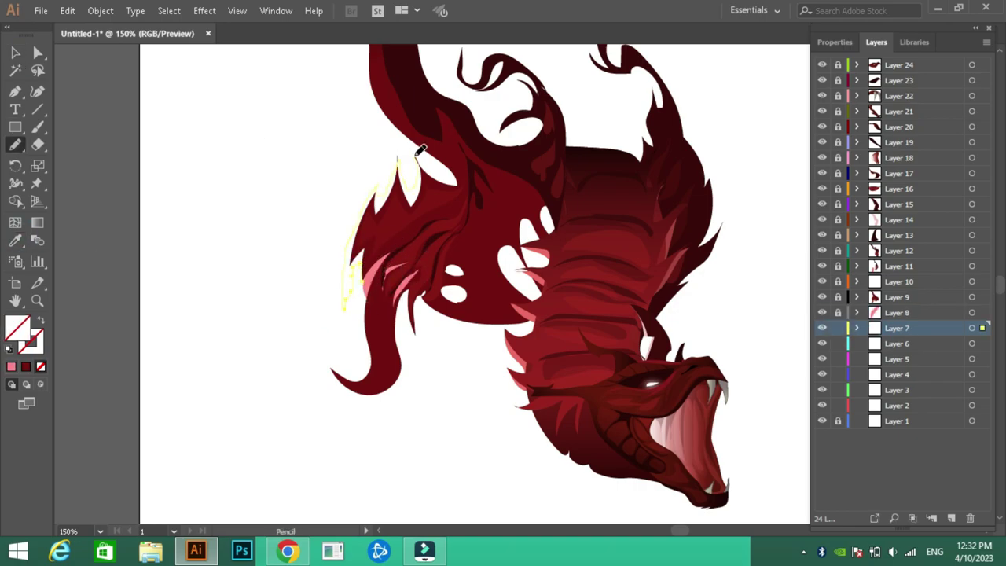
double_click(17, 327)
click(673, 171)
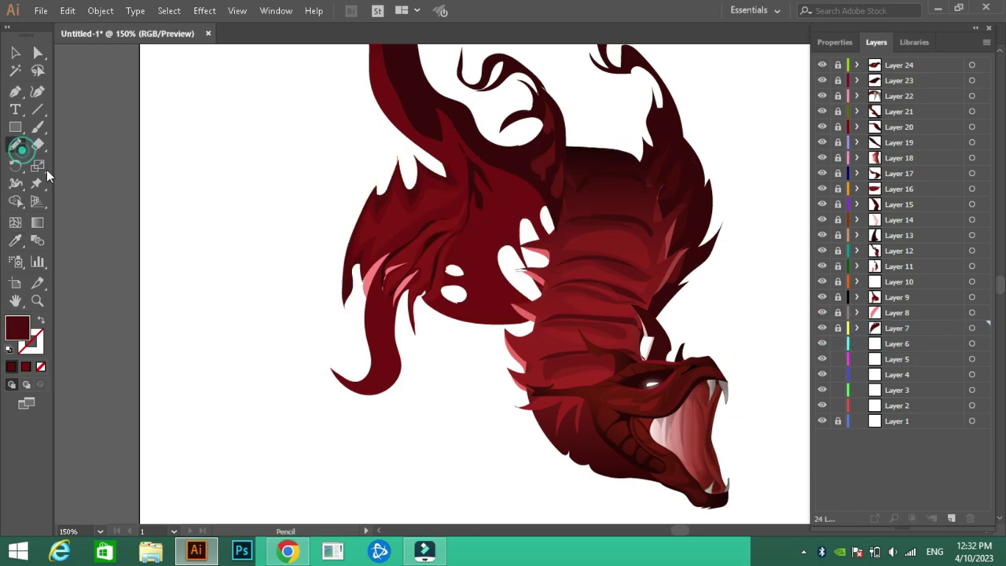
click(895, 344)
drag(385, 110, 345, 295)
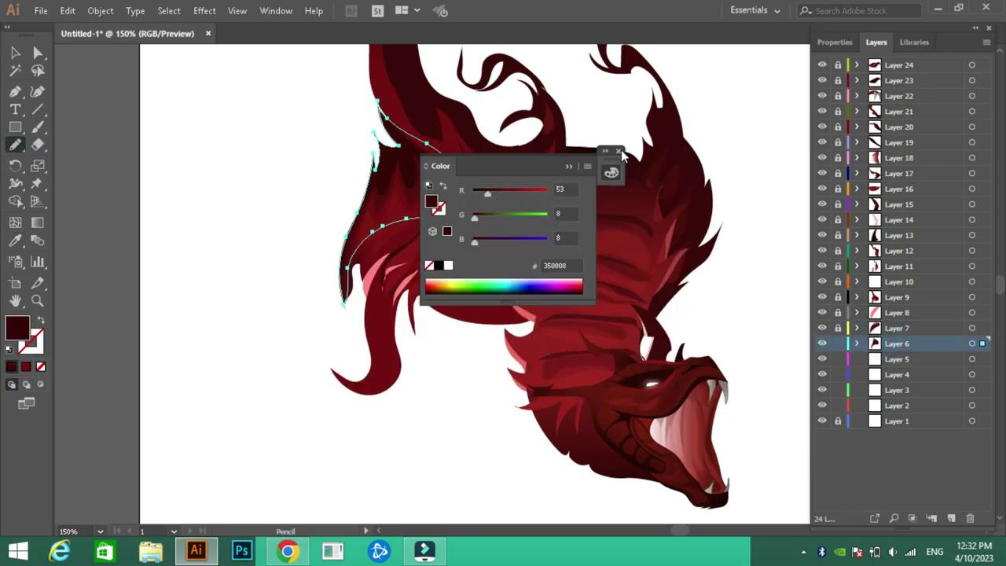
Step: On Layer 5, outline a long curling tail to the left with the Pencil and Pen tools
click(896, 358)
scroll(338, 350, down, 1)
drag(227, 274, 198, 300)
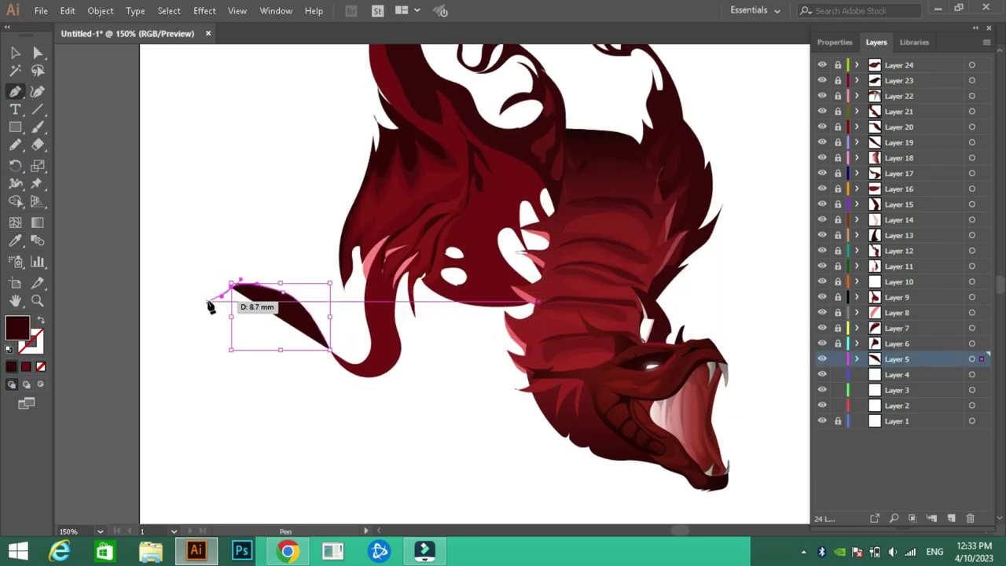
key(p)
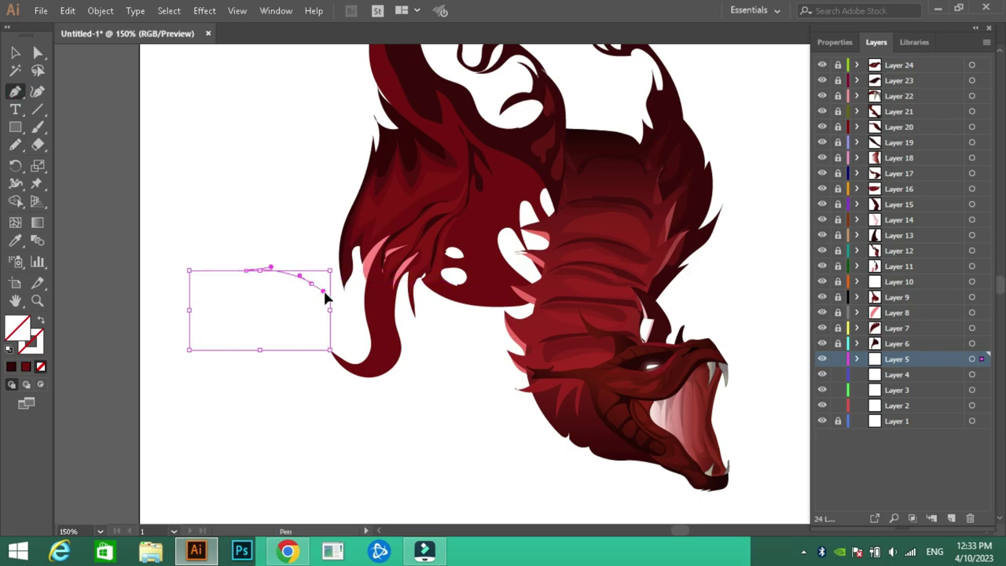
drag(346, 271, 347, 250)
drag(359, 212, 359, 209)
Step: Fill the tail with the body's red gradient and pencil pink markings on it
click(337, 359)
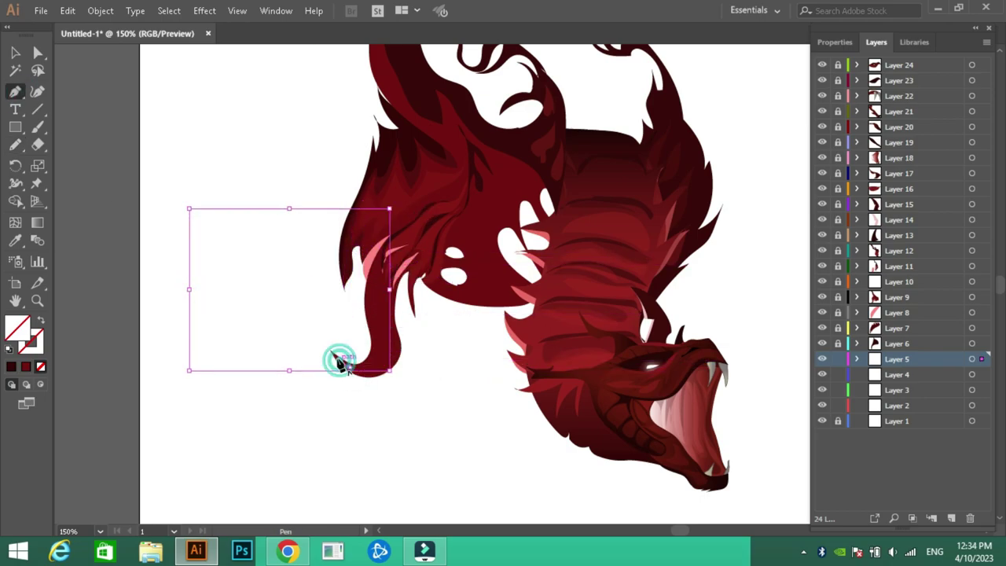
key(i)
click(409, 299)
ctrl+click(440, 393)
key(n)
drag(352, 261, 372, 290)
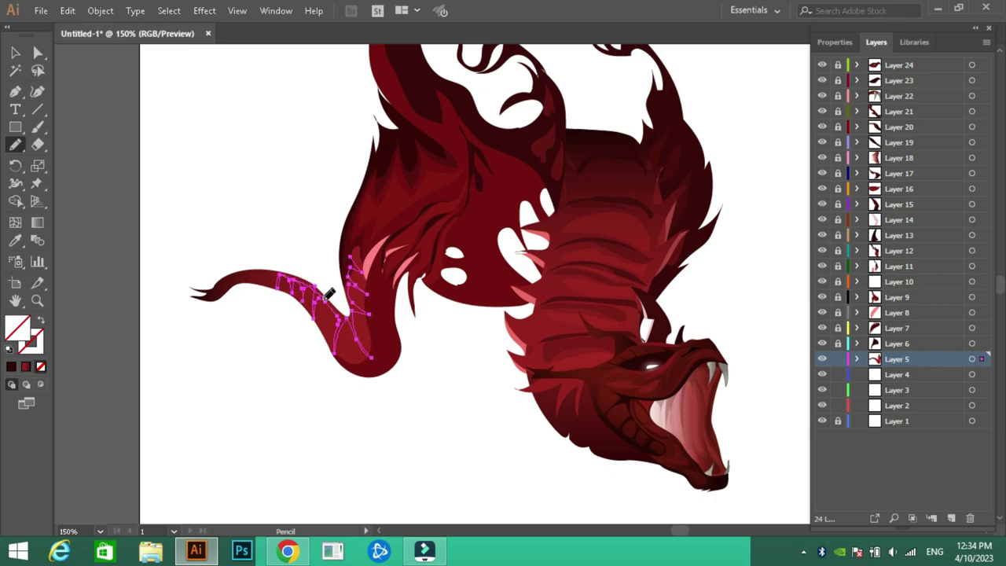
Step: Unlock Layer 9 and pencil two dark stripes across the tail
key(v)
click(843, 301)
key(n)
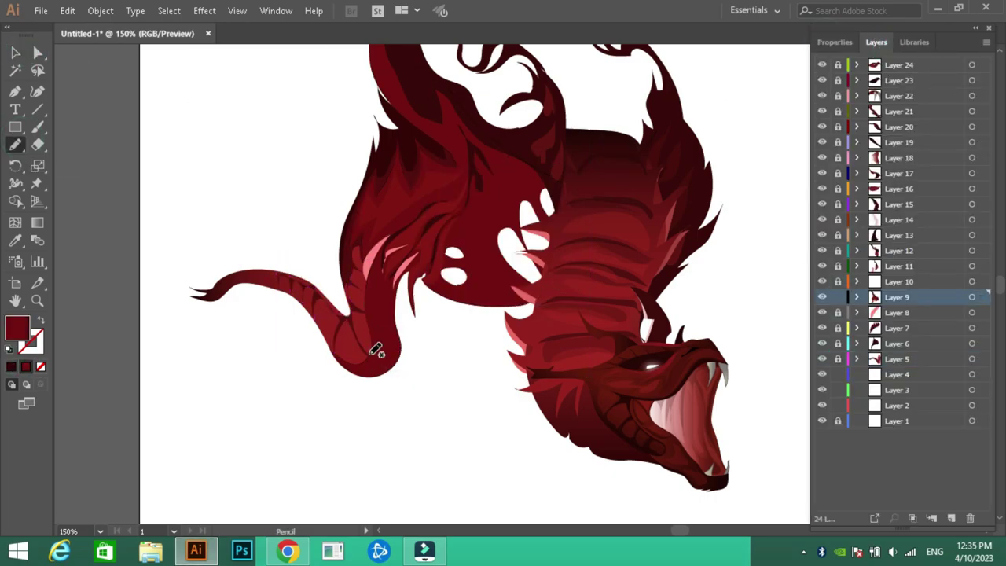
drag(366, 352, 397, 359)
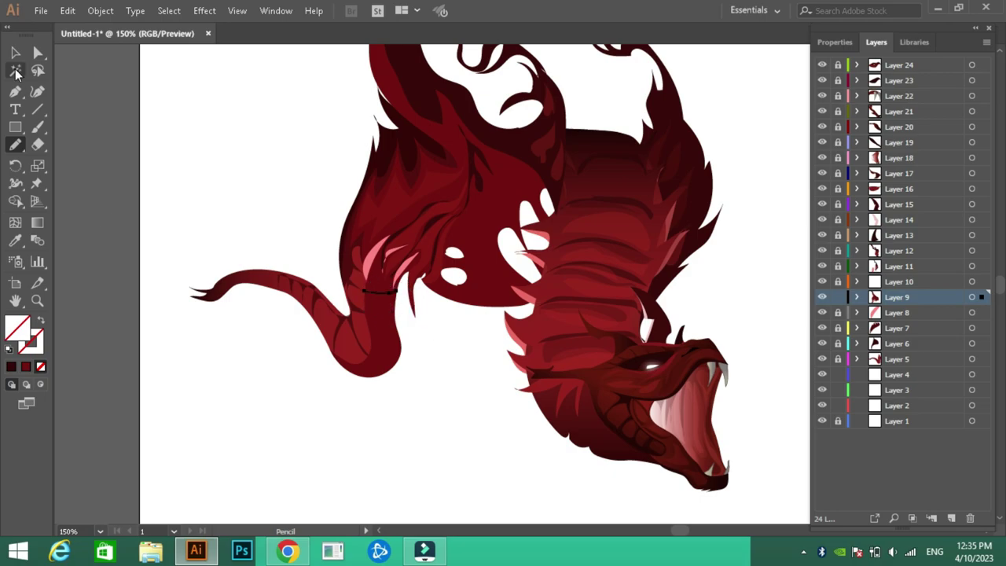
drag(371, 317, 402, 349)
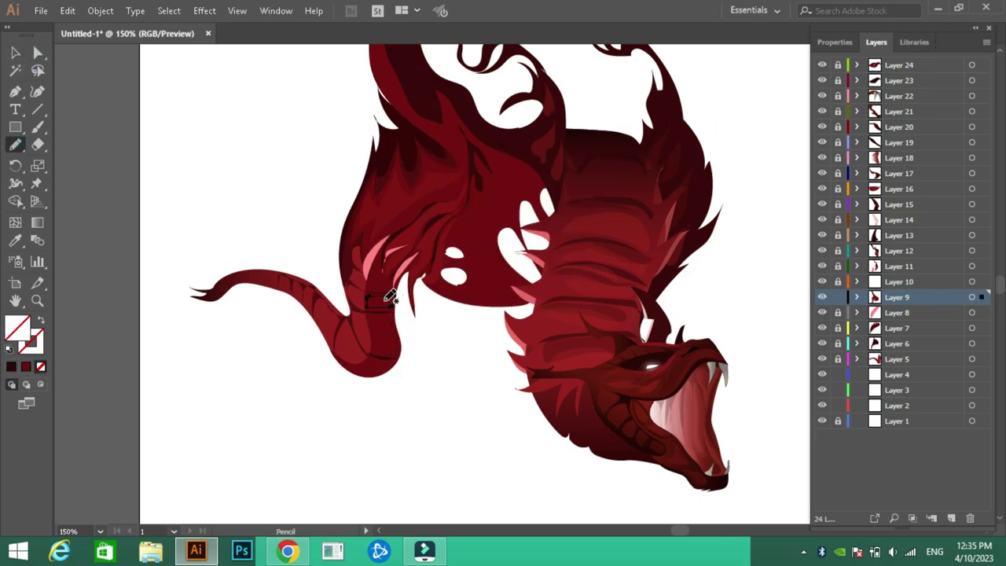
key(v)
Step: Draw a pink shading loop on the tail and fill it pink
click(383, 338)
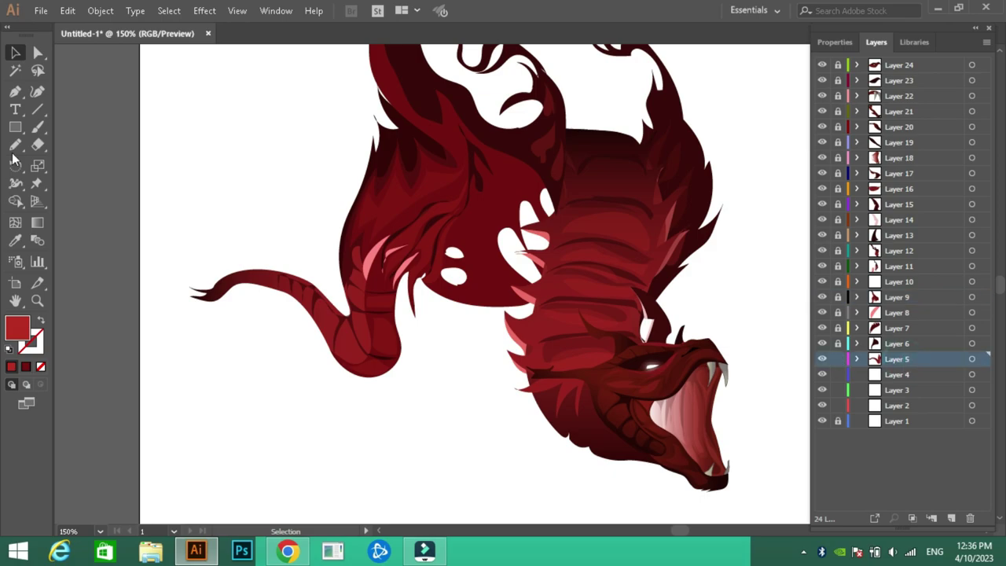
key(n)
drag(346, 329, 330, 338)
key(slash)
key(v)
key(i)
click(354, 346)
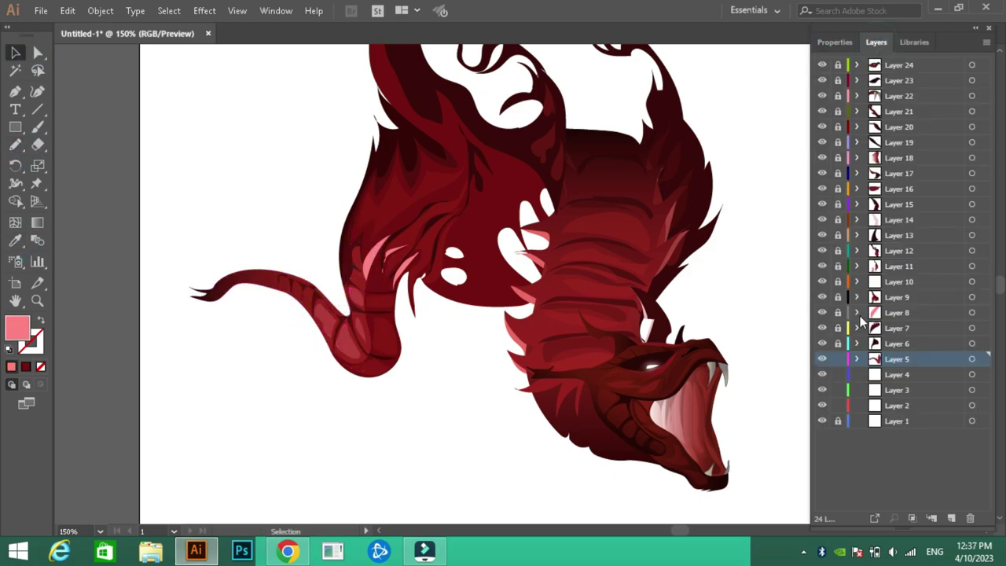
Step: Apply a soft Outer Glow with adjusted opacity and blur to the wing's white holes
drag(700, 181, 608, 221)
click(425, 283)
click(205, 10)
click(215, 33)
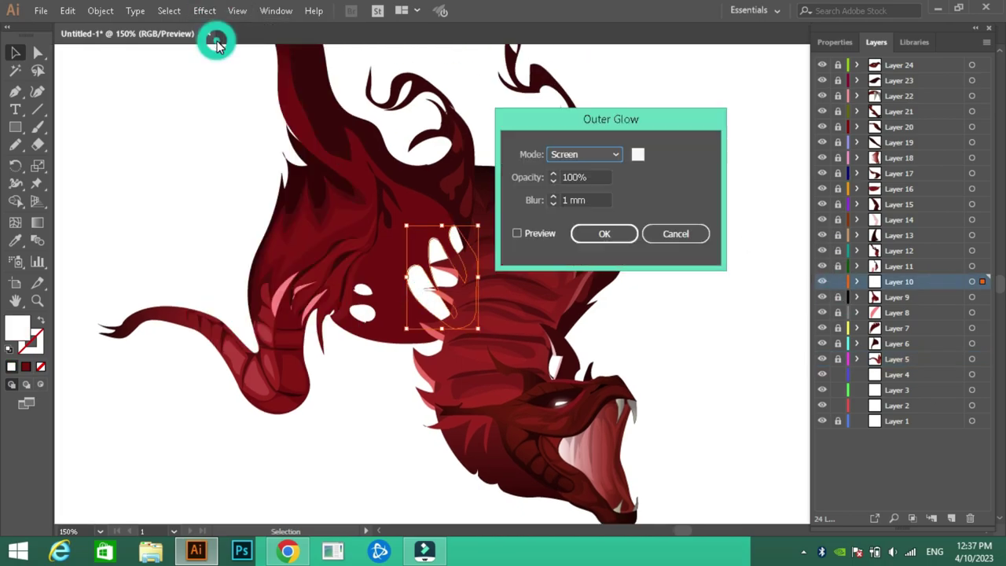
click(553, 196)
click(557, 181)
text(47)
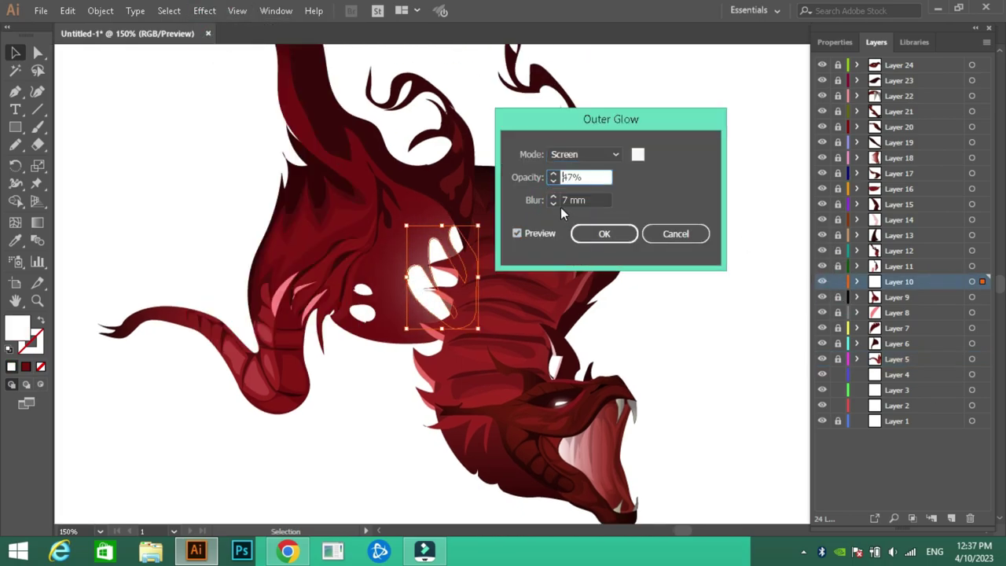
key(Return)
Step: Unlock Layers 9, 8 and 7 and clear the selection
drag(837, 296, 838, 328)
click(896, 297)
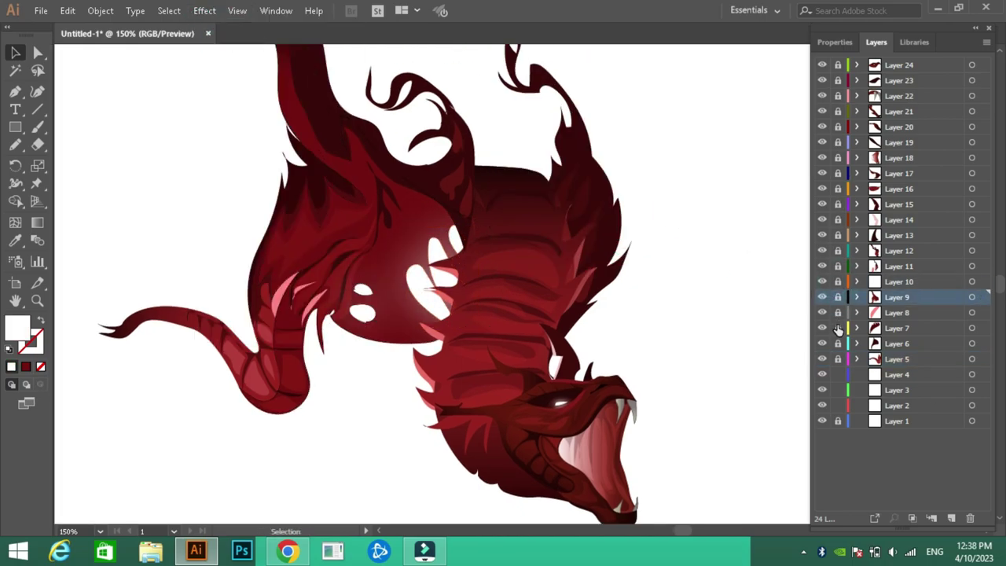
click(397, 340)
key(n)
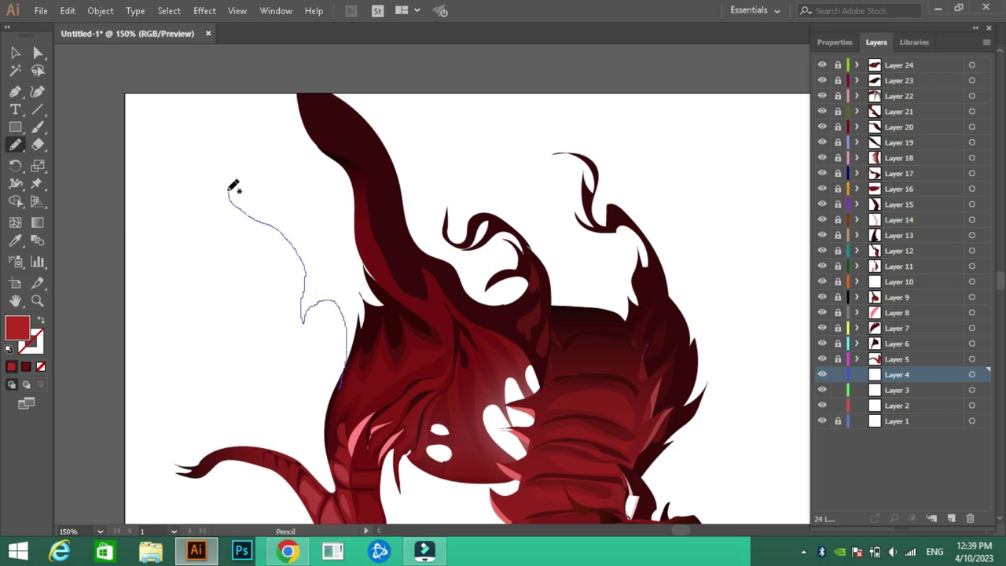
Step: Pencil an upper wing section reaching the artboard's top-left corner, filled dark red
mouse_move(171, 116)
mouse_down()
mouse_move(124, 96)
mouse_move(338, 386)
mouse_up()
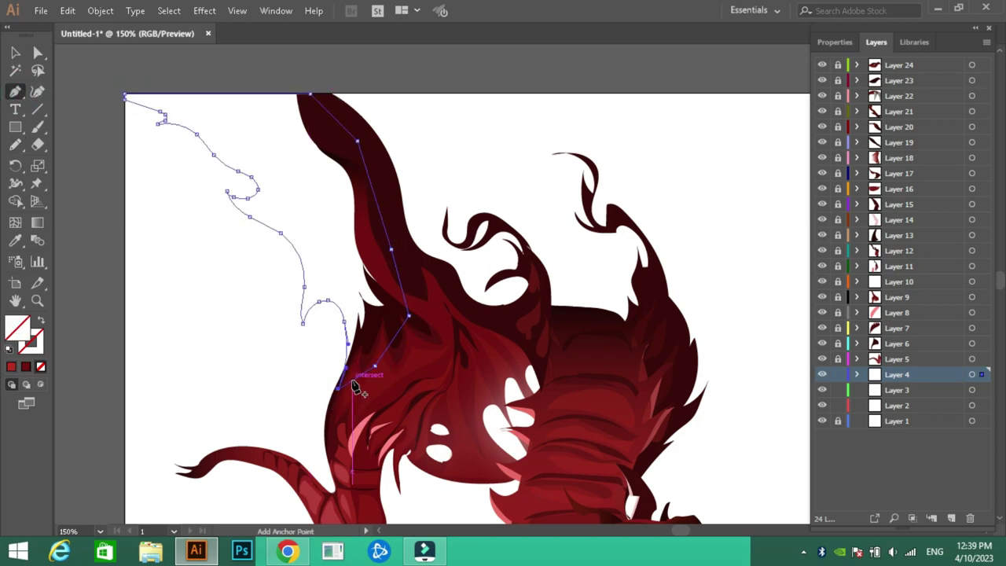
key(i)
click(477, 321)
double_click(17, 326)
click(689, 170)
key(v)
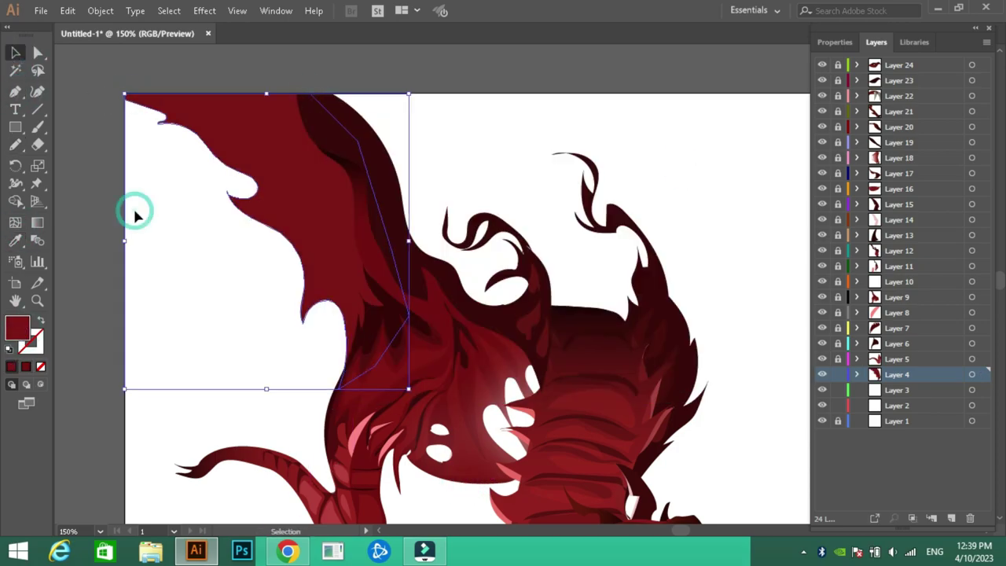
click(135, 211)
click(15, 144)
Step: Pencil darker shading shapes down the upper wing's inner edge
mouse_move(313, 132)
mouse_down()
mouse_move(393, 270)
mouse_move(386, 314)
mouse_up()
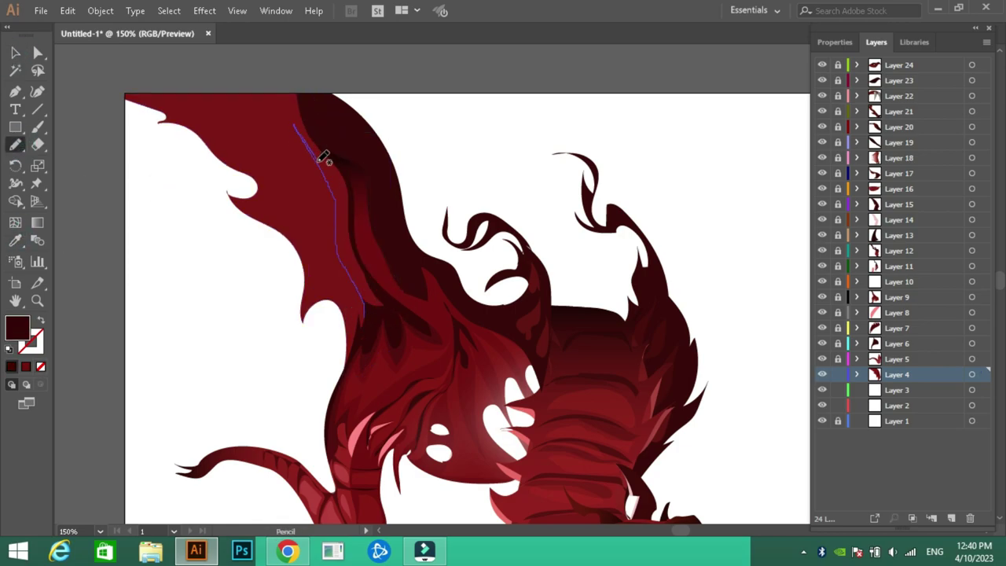
mouse_move(322, 156)
mouse_down()
mouse_move(363, 316)
mouse_move(356, 304)
mouse_up()
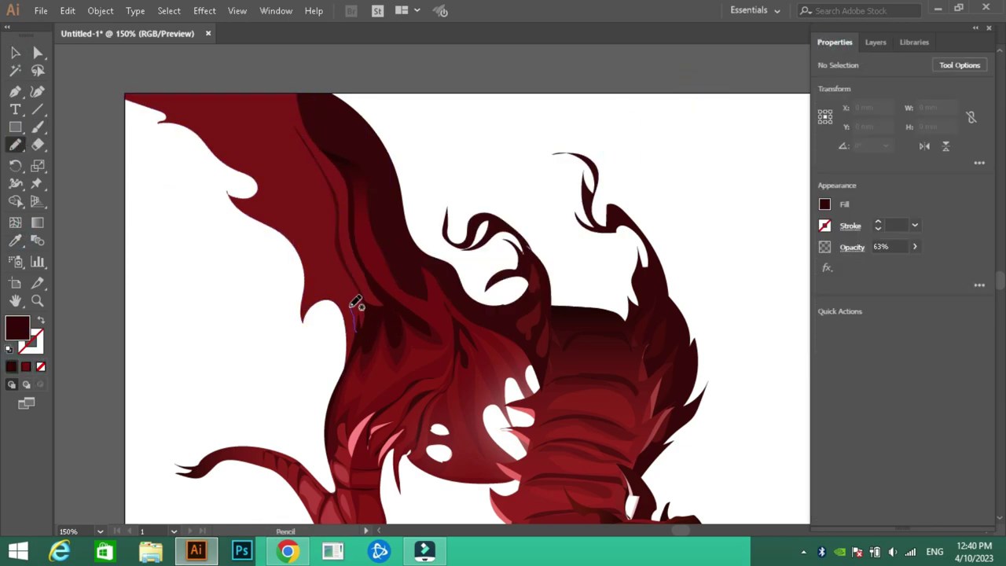
drag(130, 93, 124, 92)
drag(301, 93, 357, 144)
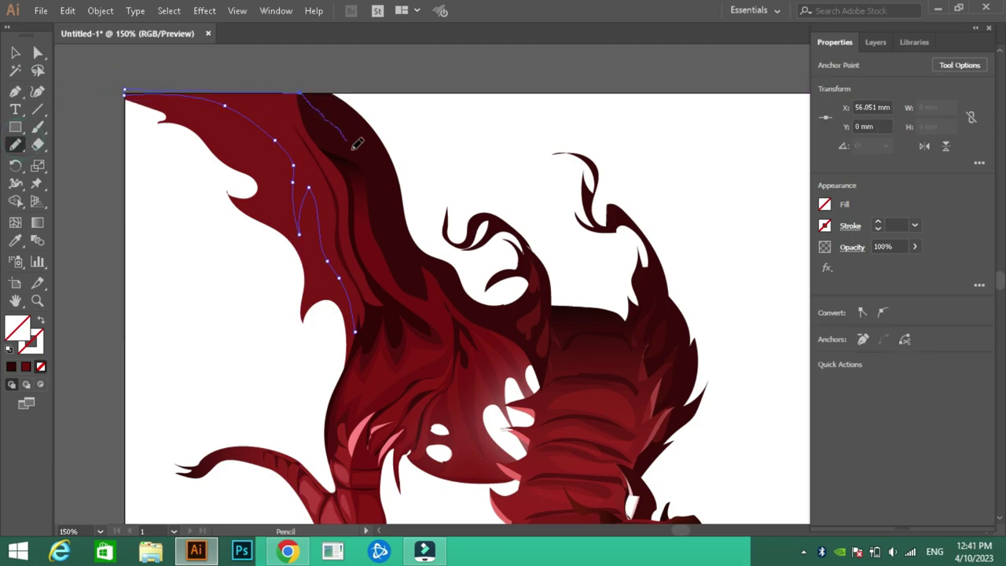
drag(343, 207, 312, 155)
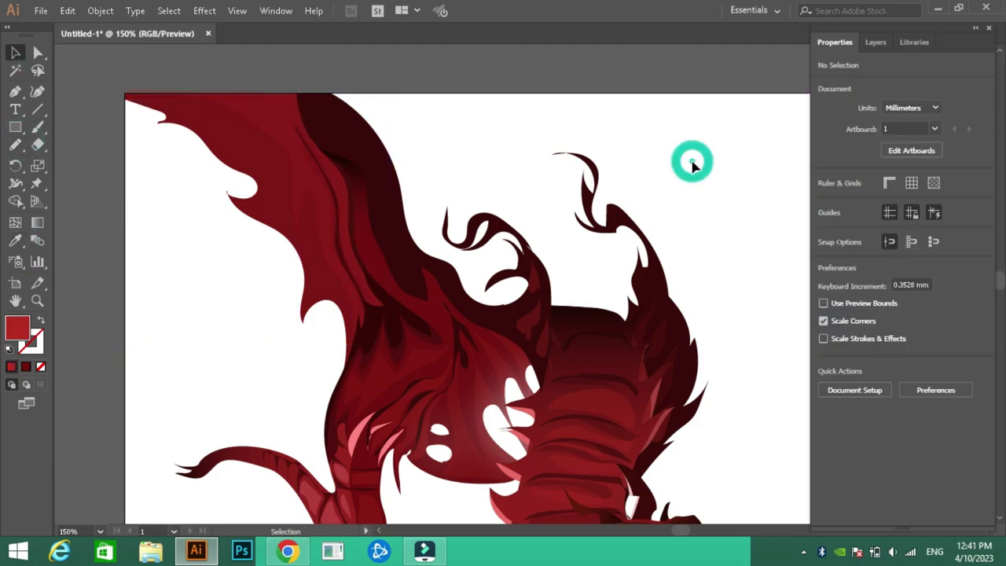
Step: Add one long shading path along the wing edge and show the Layers list
click(15, 145)
mouse_move(338, 303)
mouse_down()
mouse_move(303, 230)
mouse_move(138, 94)
mouse_up()
key(v)
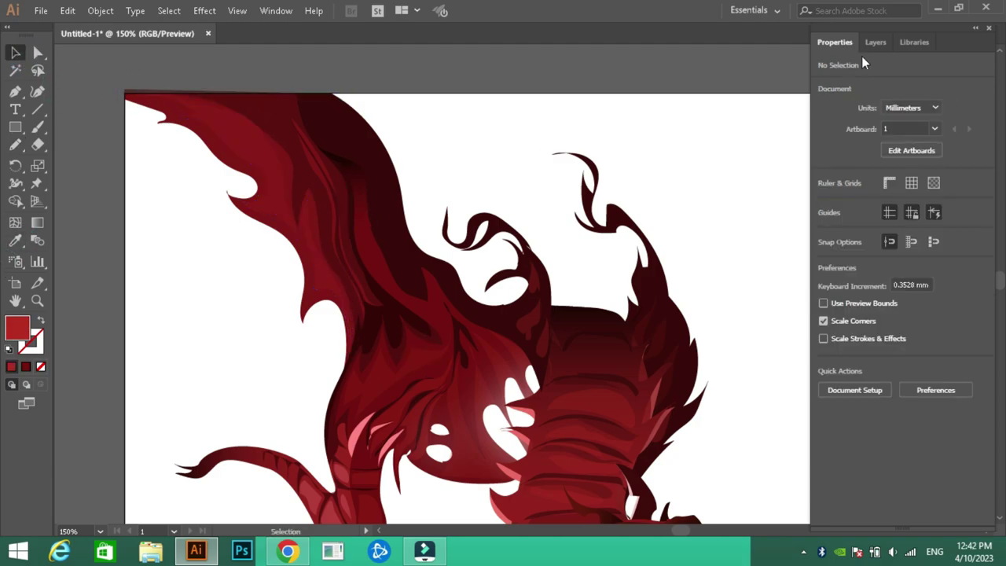
click(875, 42)
Step: Pencil the right wing outline from the dragon's back to a ragged tip and fill it dark red
mouse_move(690, 224)
mouse_down()
mouse_move(449, 158)
mouse_move(344, 162)
mouse_up()
key(n)
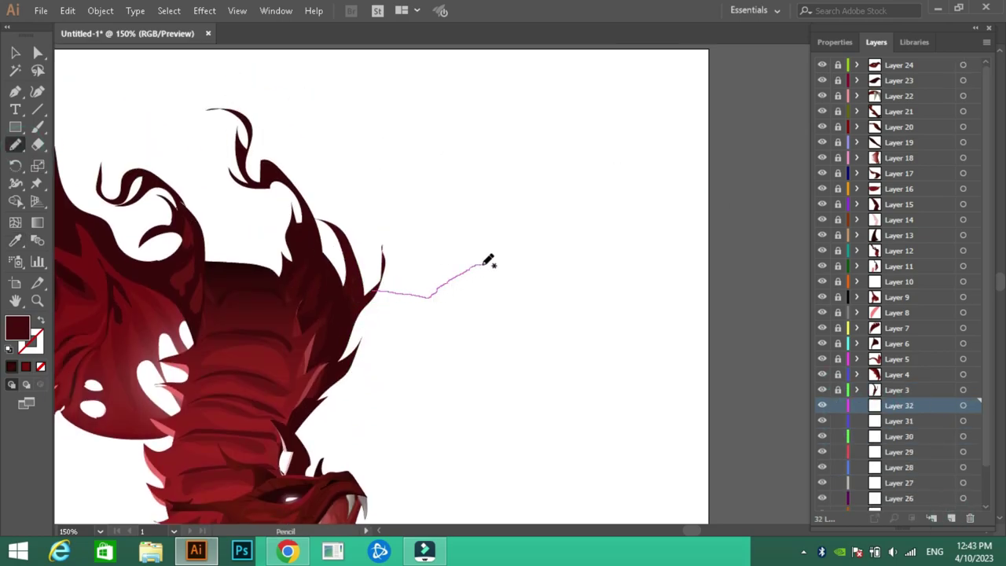
drag(485, 263, 594, 231)
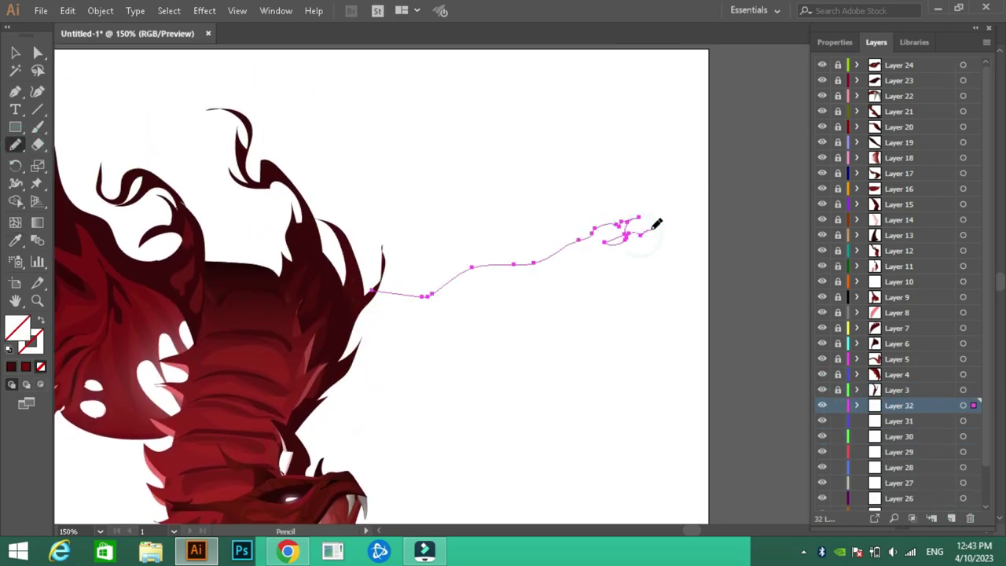
drag(627, 261, 664, 230)
drag(636, 262, 708, 260)
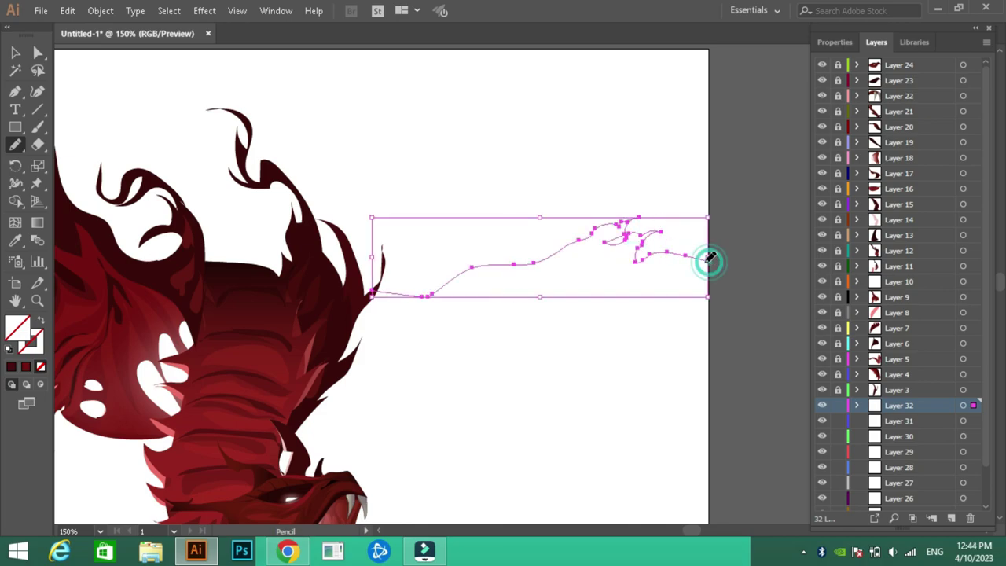
mouse_move(451, 283)
mouse_down()
mouse_move(393, 308)
mouse_move(345, 312)
mouse_up()
key(shift+x)
key(ctrl+shift+a)
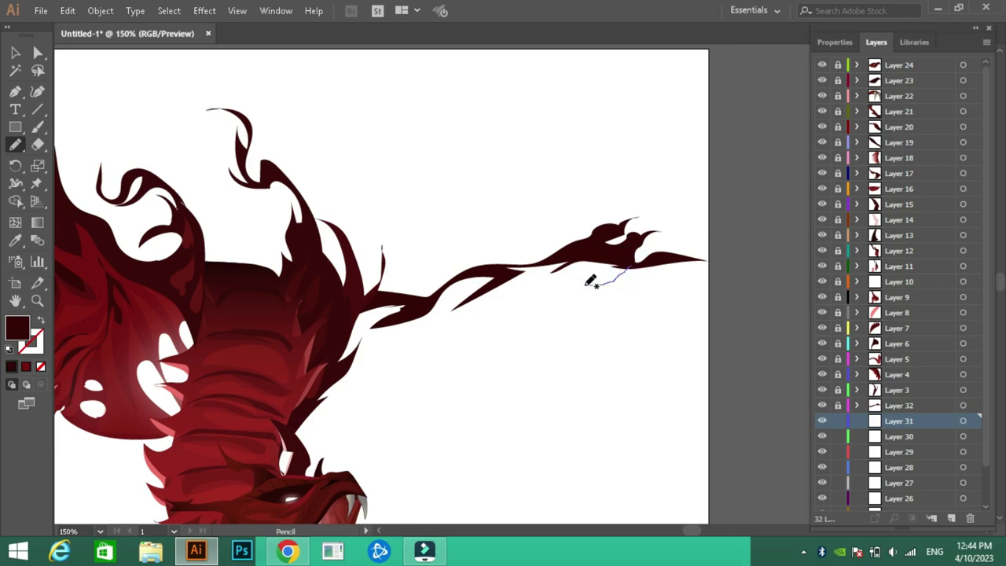
Step: Draw the wing strut shapes and fill them dark red
drag(599, 276, 605, 279)
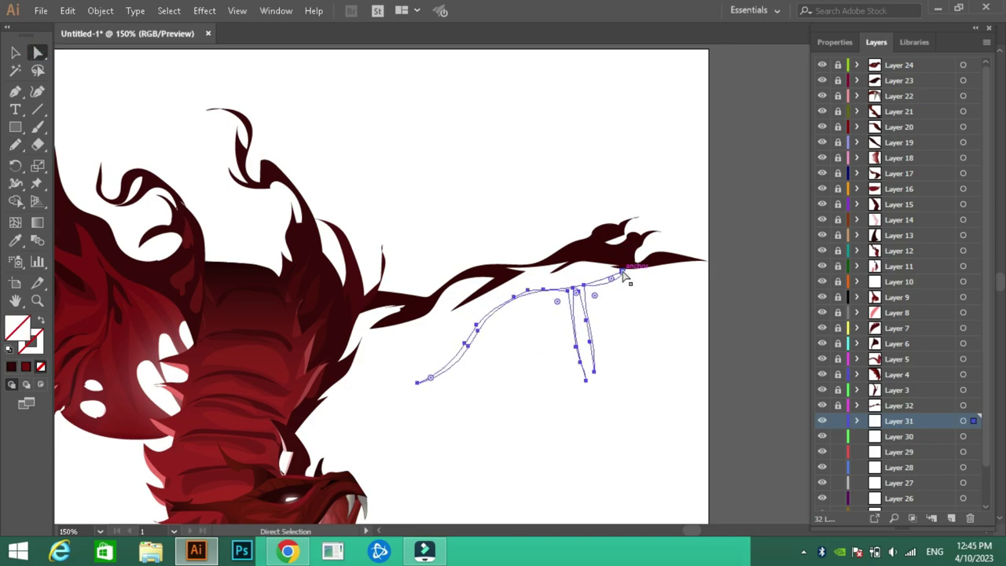
key(shift+x)
key(ctrl+shift+a)
scroll(300, 372, down, 3)
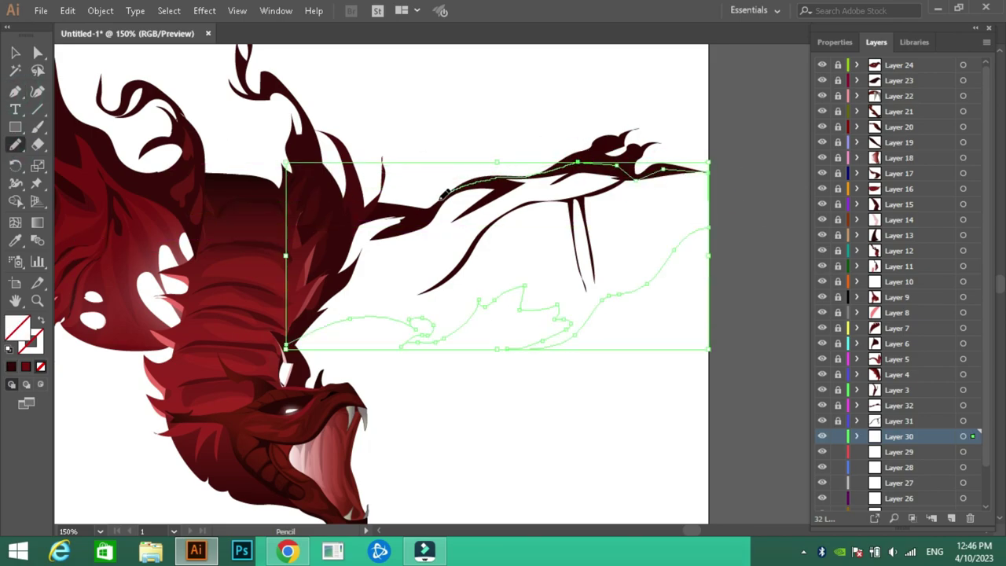
Step: Draw the lower wing membrane and fill it with dark red sampled by the Eyedropper
drag(693, 230, 287, 340)
key(i)
scroll(291, 227, left, 5)
click(290, 226)
scroll(291, 226, right, 5)
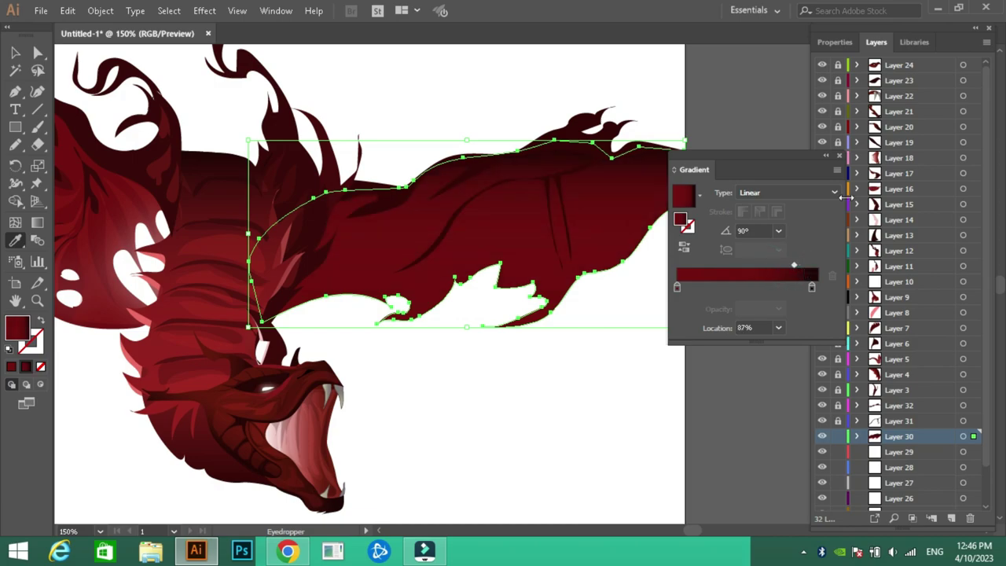
key(ctrl+shift+a)
Step: Pencil a wing bone from the right edge and a long shading stroke toward the neck
key(n)
mouse_move(682, 152)
mouse_down()
mouse_move(579, 182)
mouse_move(402, 267)
mouse_up()
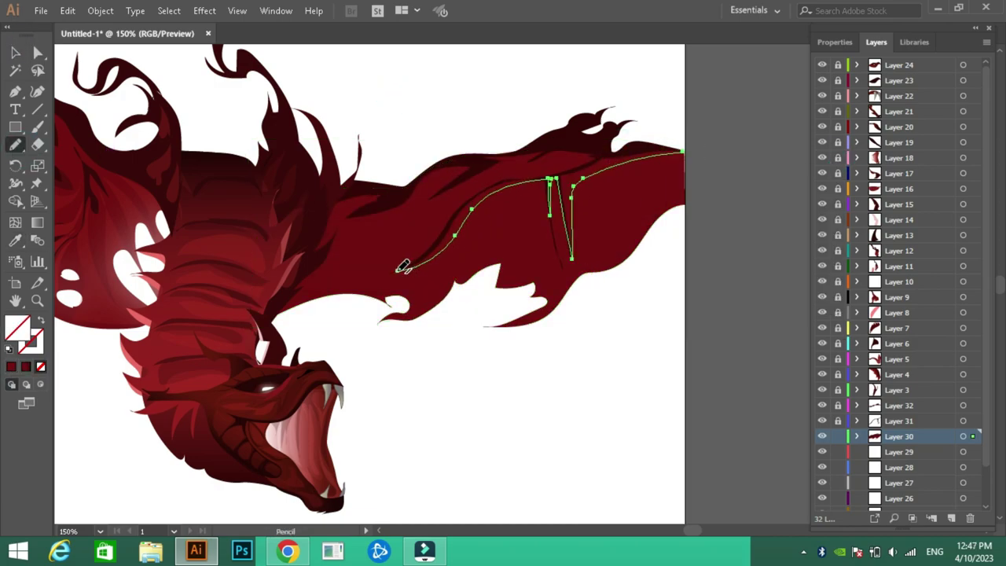
drag(604, 146, 313, 214)
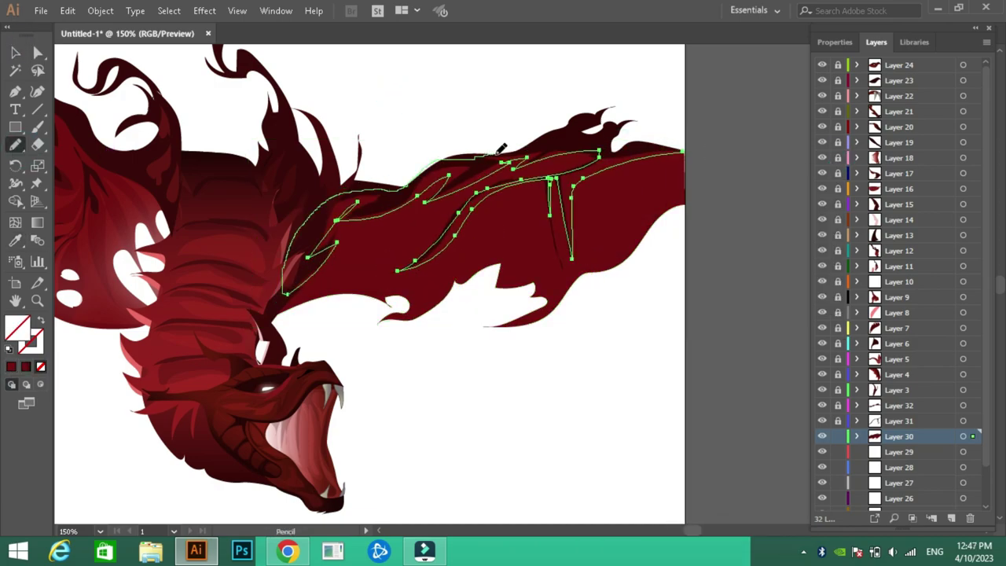
click(834, 42)
key(ctrl+shift+a)
Step: Draw a short dark stroke and a curved vertical rib on the wing
drag(555, 174, 570, 274)
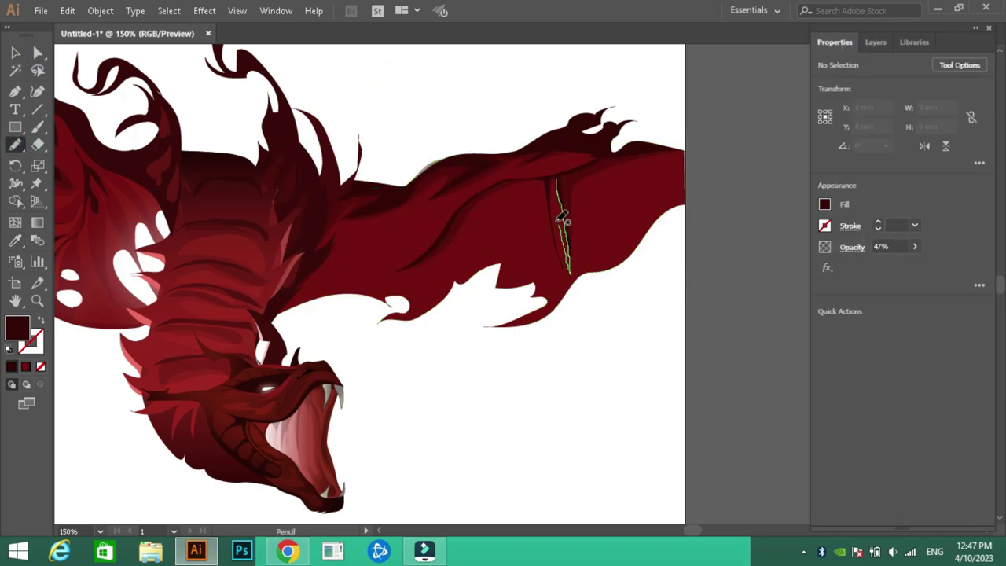
drag(594, 161, 597, 160)
drag(561, 268, 543, 194)
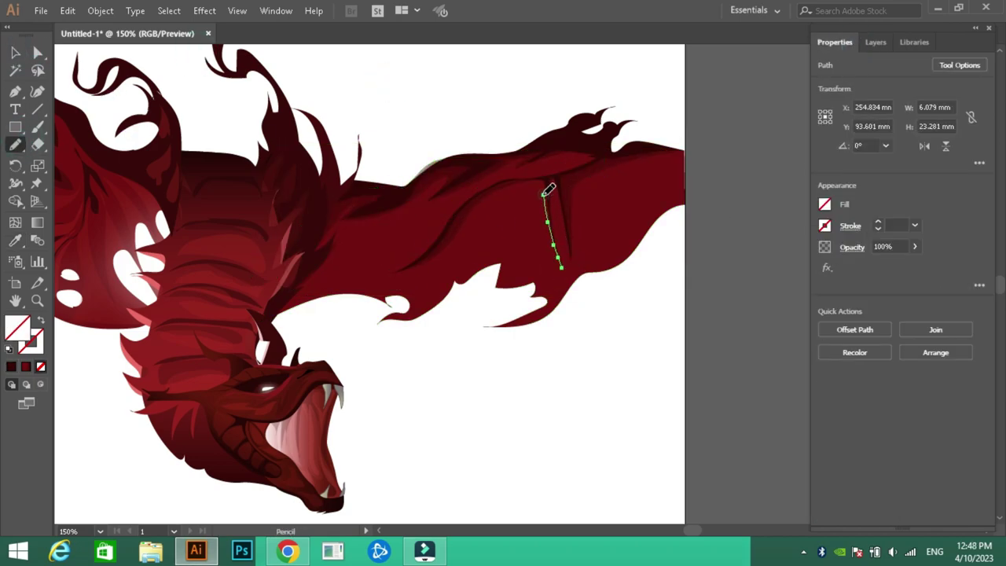
drag(456, 239, 541, 184)
key(v)
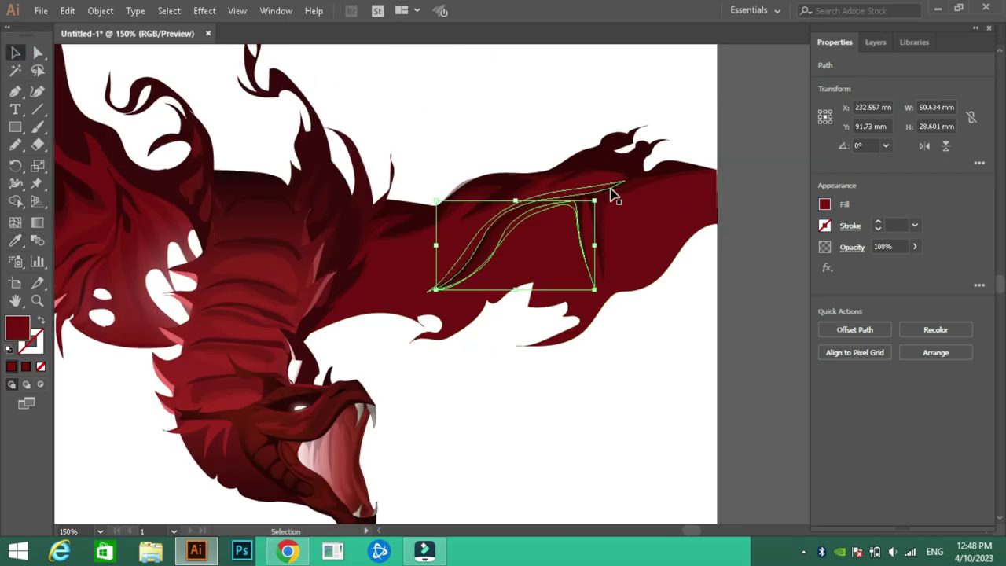
key(ctrl+shift+a)
Step: Add two lighter red highlight strokes on the wing
key(n)
drag(679, 212, 640, 259)
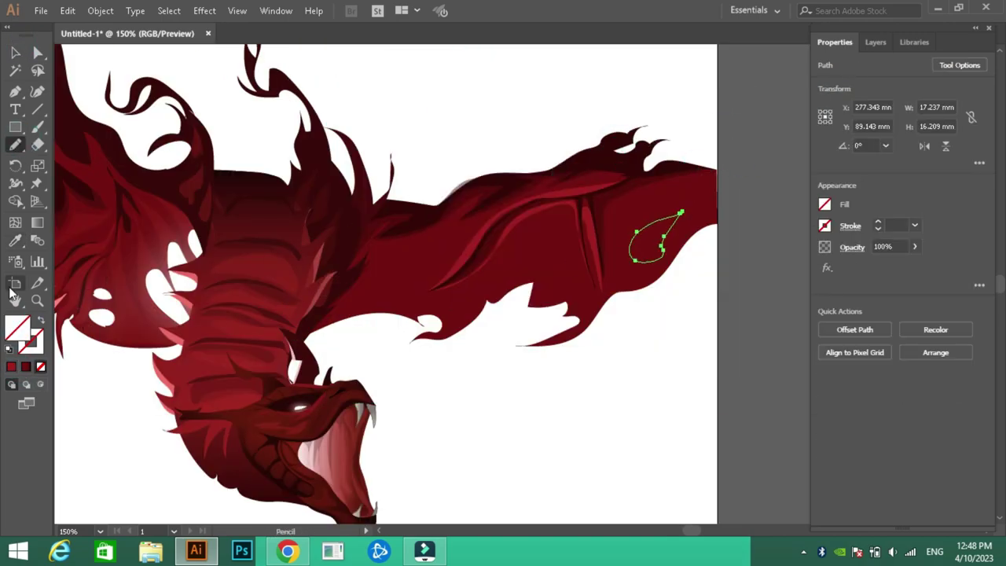
key(ctrl+shift+a)
drag(601, 204, 573, 291)
key(ctrl+shift+a)
Step: Add a highlight shape, a lower wing stroke and shading near the wing tip
drag(387, 227, 361, 298)
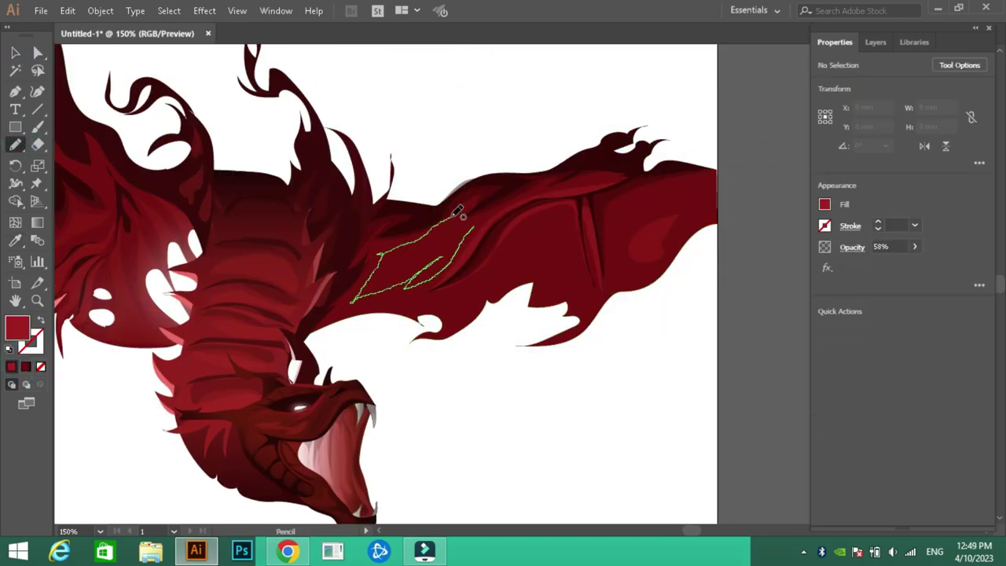
key(ctrl+shift+a)
mouse_move(445, 303)
mouse_down()
mouse_move(601, 290)
mouse_move(595, 311)
mouse_up()
key(ctrl+shift+a)
drag(630, 271, 660, 203)
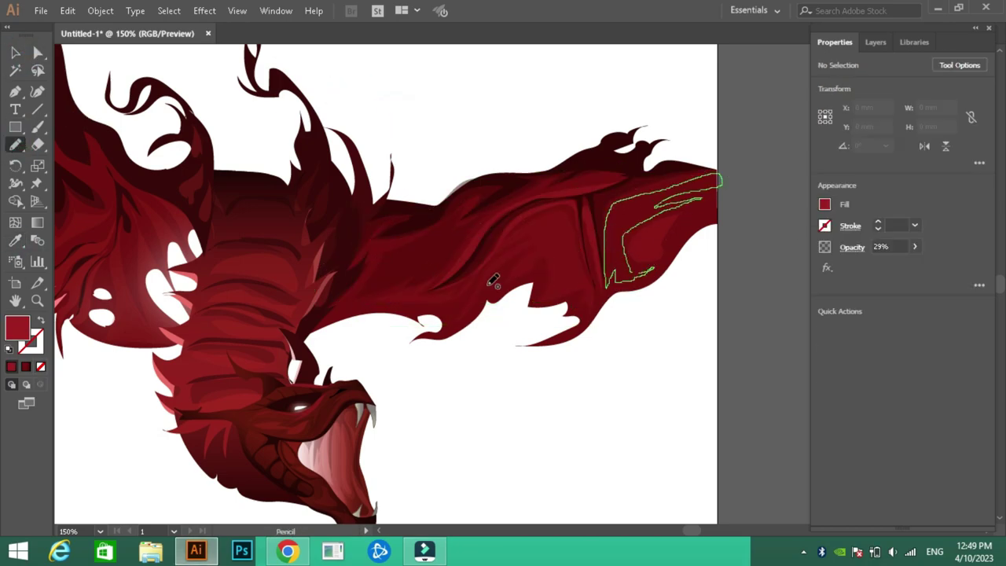
Step: Recolor the existing tail shape through the Color Picker
key(v)
click(876, 42)
scroll(640, 366, left, 5)
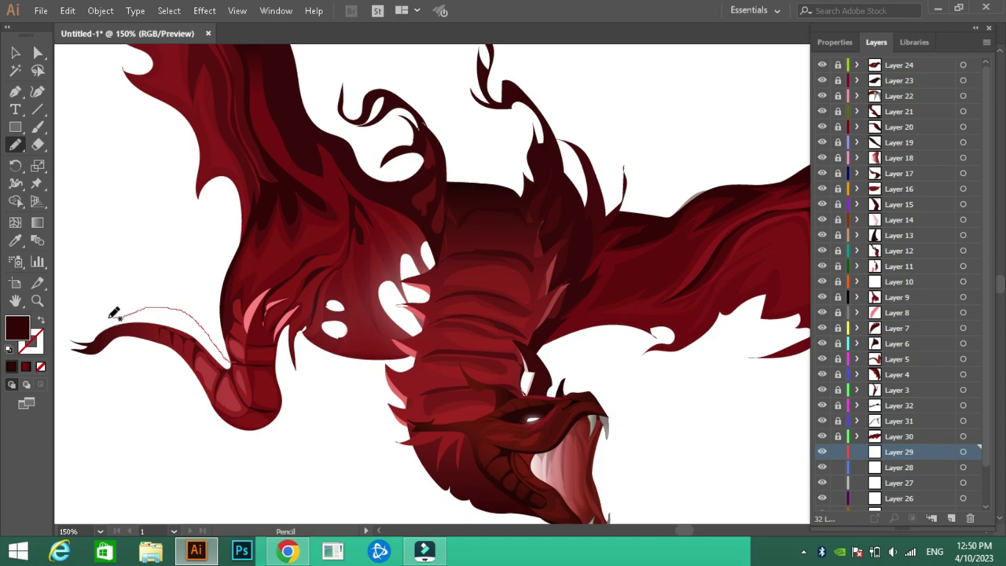
click(572, 323)
double_click(17, 326)
key(Return)
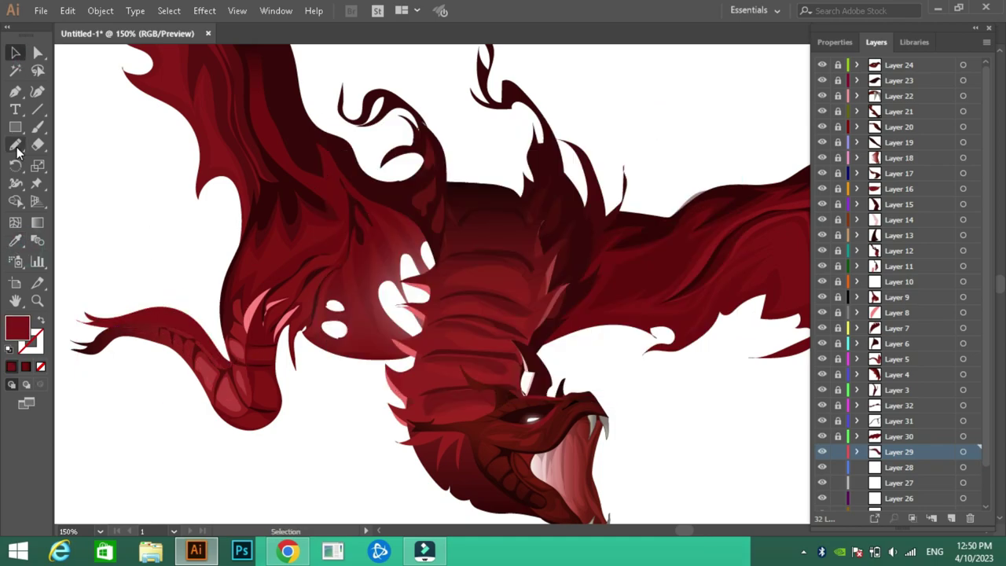
key(ctrl+shift+a)
Step: Pencil a new tail segment arcing upward and fill it red
key(n)
drag(228, 346, 90, 365)
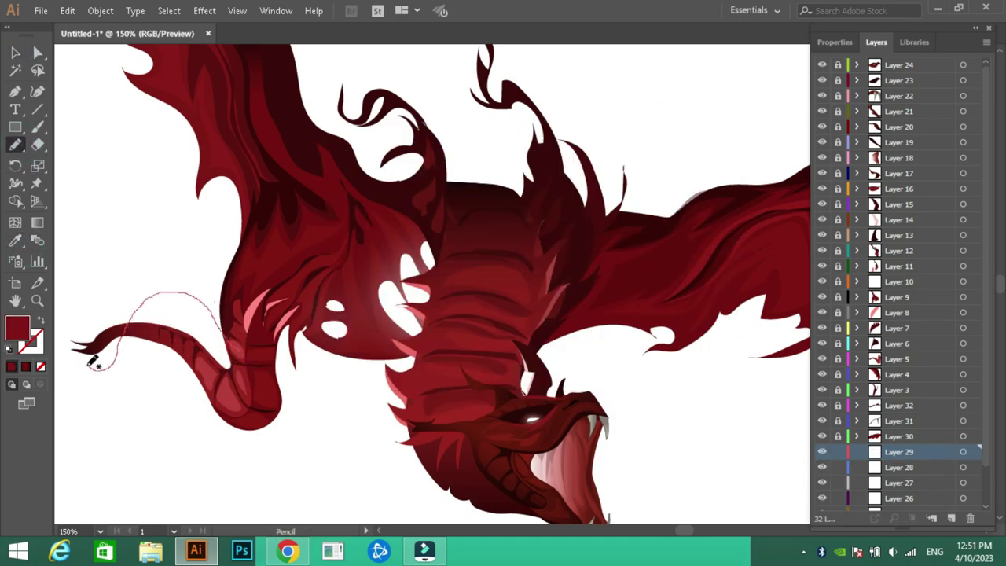
key(comma)
double_click(17, 326)
key(Return)
key(v)
click(139, 298)
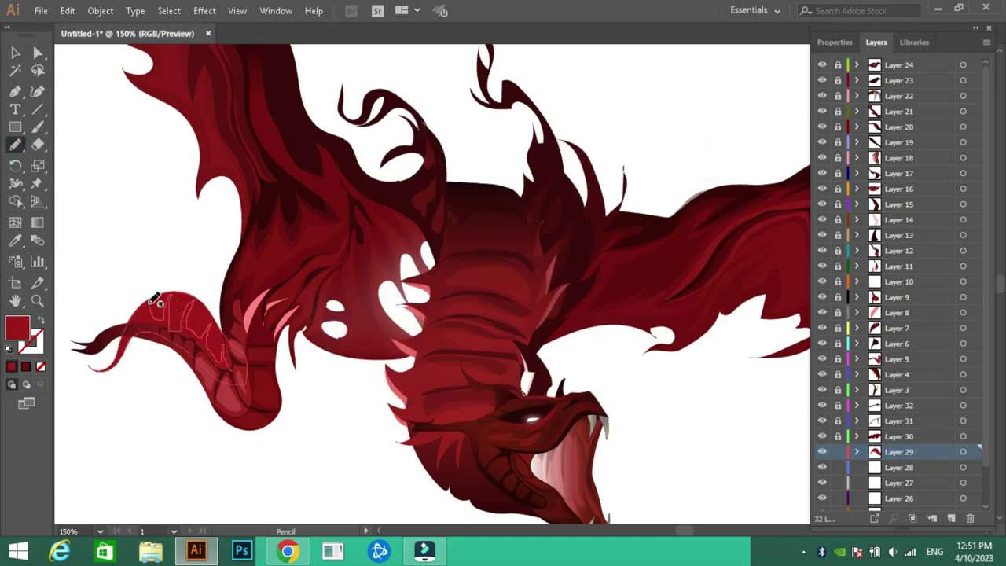
Step: Add dark-red stripes along the tail tip filled with 540E0E
click(281, 202)
key(ctrl+shift+a)
key(v)
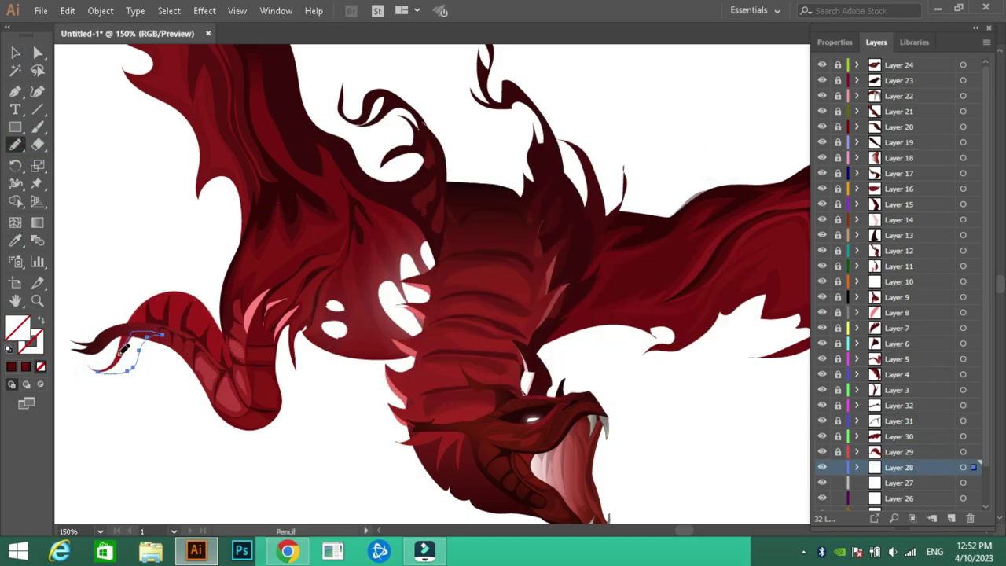
key(comma)
click(19, 242)
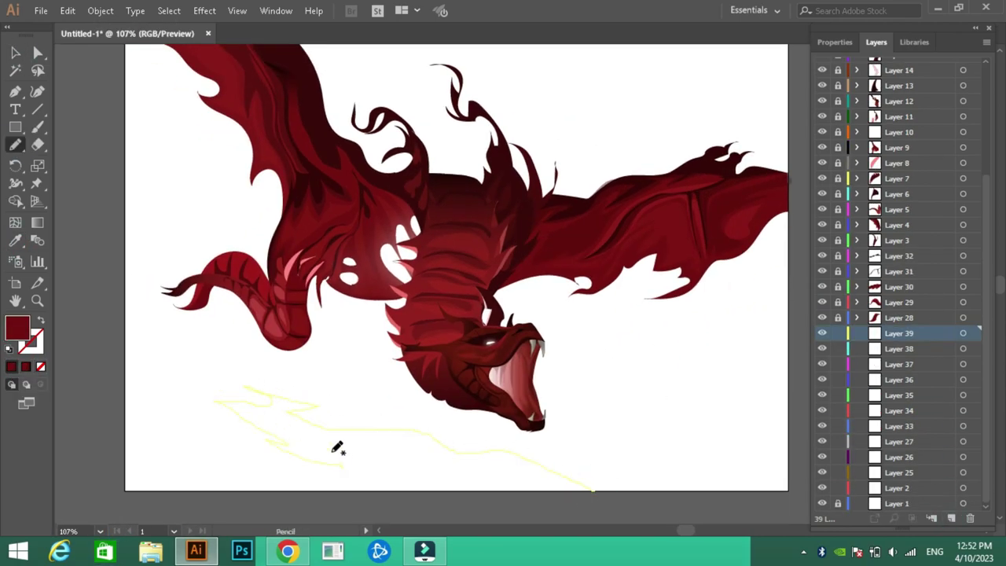
Step: Fill the current wave shape dark teal
double_click(17, 326)
key(Return)
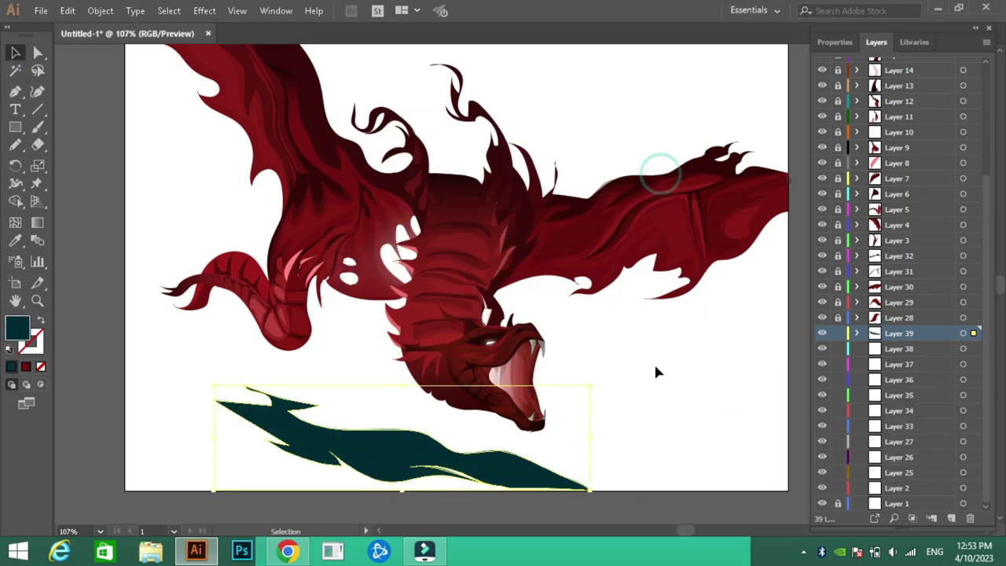
key(ctrl+shift+a)
Step: On Layer 38, draw a wave along the bottom edge and fill it lighter teal
click(11, 367)
key(ctrl+shift+a)
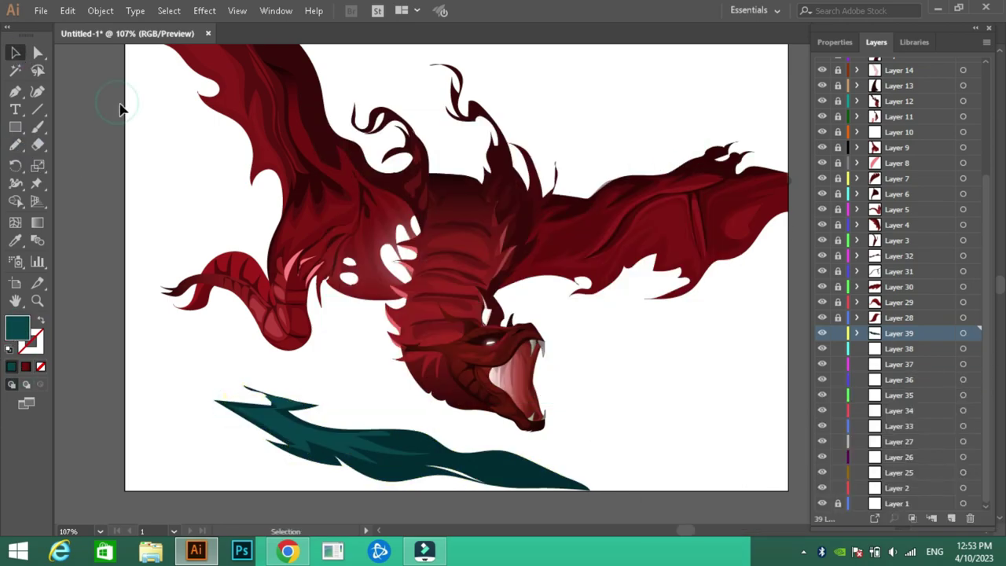
click(898, 348)
mouse_move(200, 486)
mouse_down()
mouse_move(312, 466)
mouse_move(591, 487)
mouse_up()
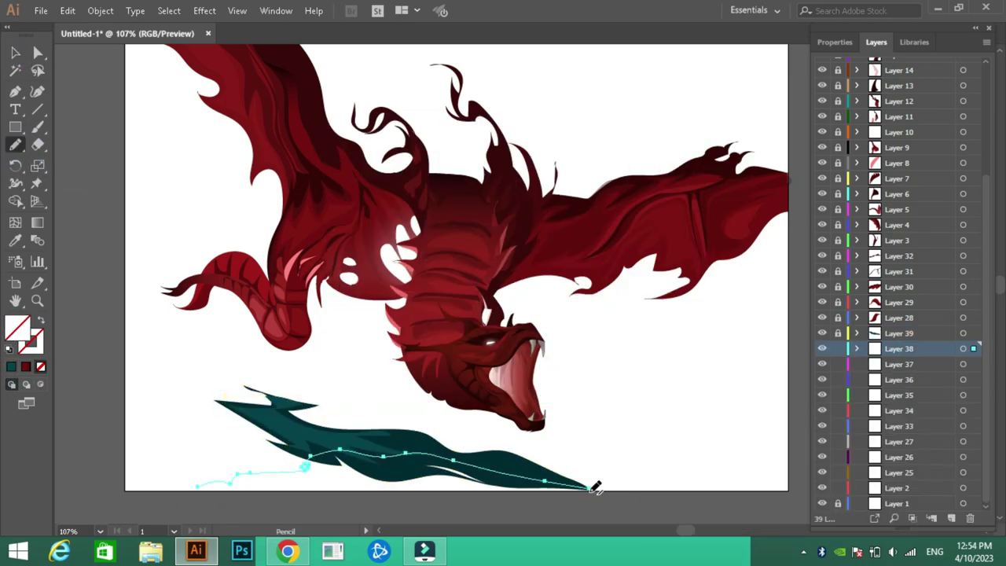
key(p)
double_click(17, 326)
drag(542, 249, 557, 259)
key(Return)
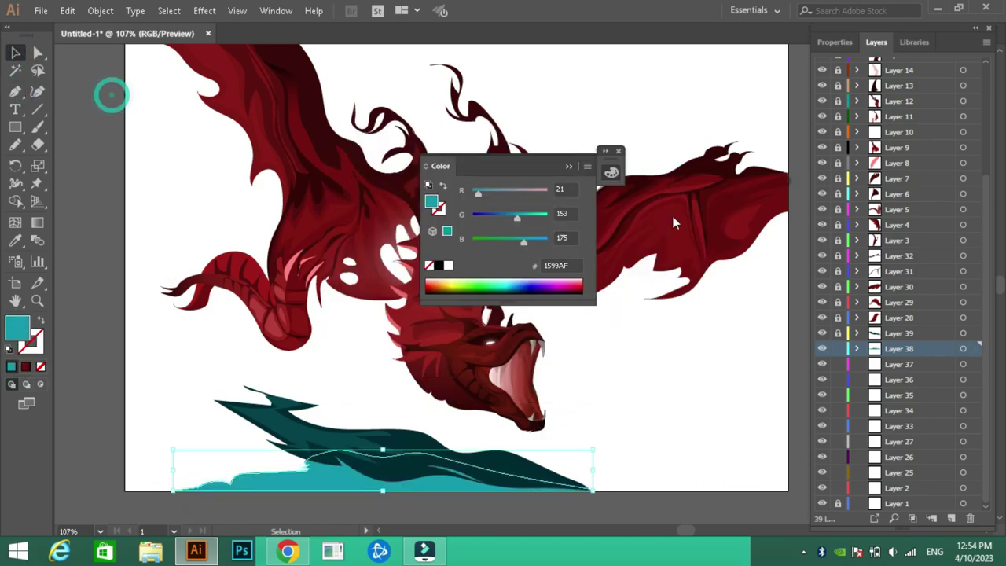
key(n)
key(ctrl+shift+a)
Step: On Layer 39, fill the splash stroke pale teal
double_click(17, 326)
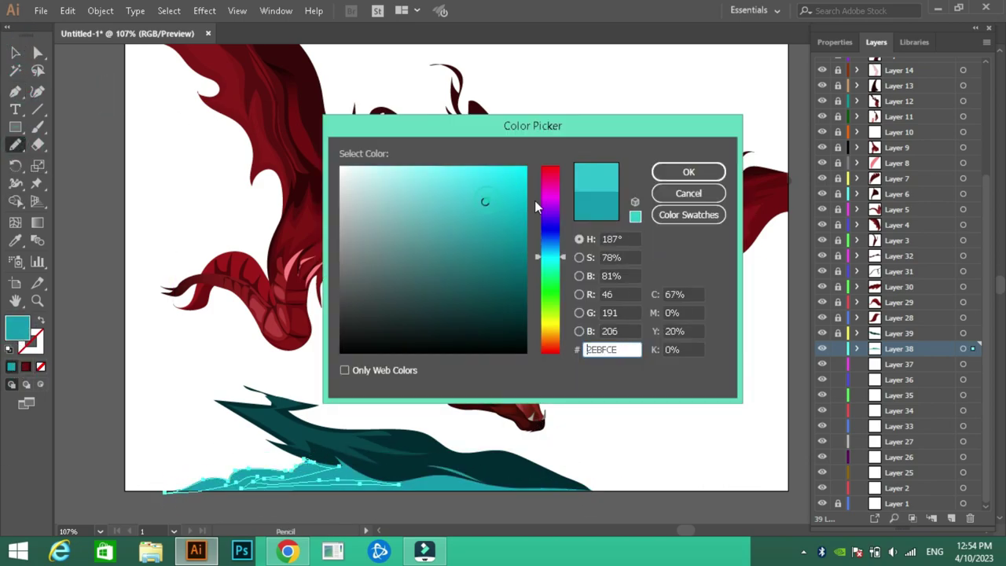
key(Return)
key(slash)
click(898, 334)
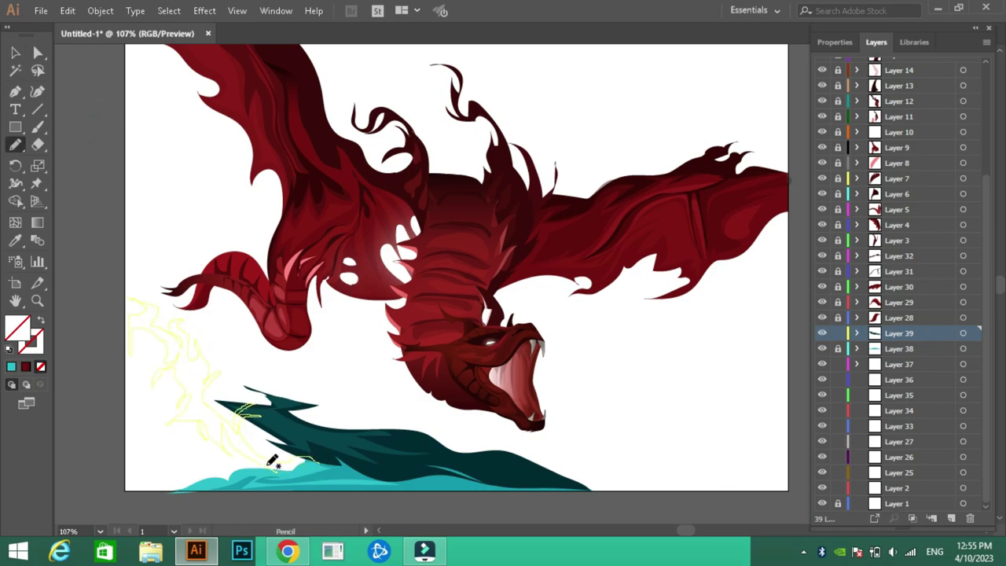
key(comma)
double_click(433, 194)
click(363, 180)
click(687, 170)
key(v)
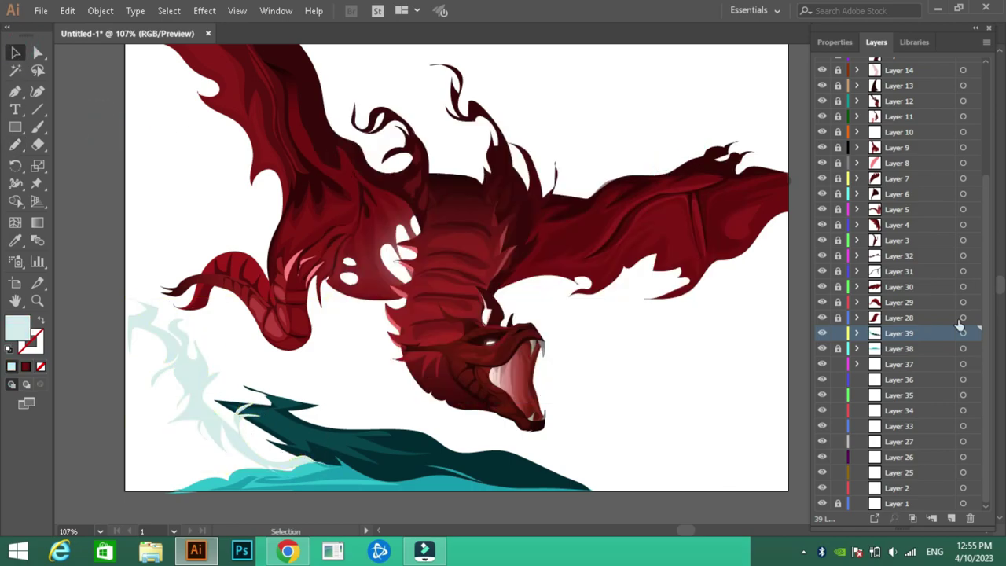
Step: On Layer 37, draw a dark teal wave at the lower left
click(898, 364)
key(n)
mouse_move(223, 481)
mouse_down()
mouse_move(165, 462)
mouse_move(130, 416)
mouse_up()
double_click(17, 326)
key(Return)
Step: On Layer 36, draw the tall left crest in teal sampled from an existing wave
click(898, 380)
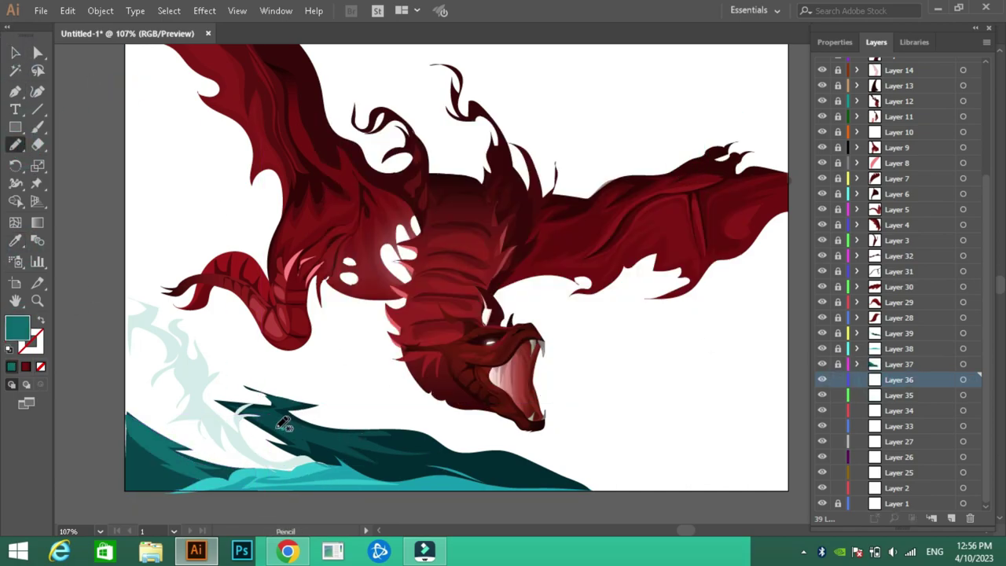
drag(133, 452, 129, 439)
key(i)
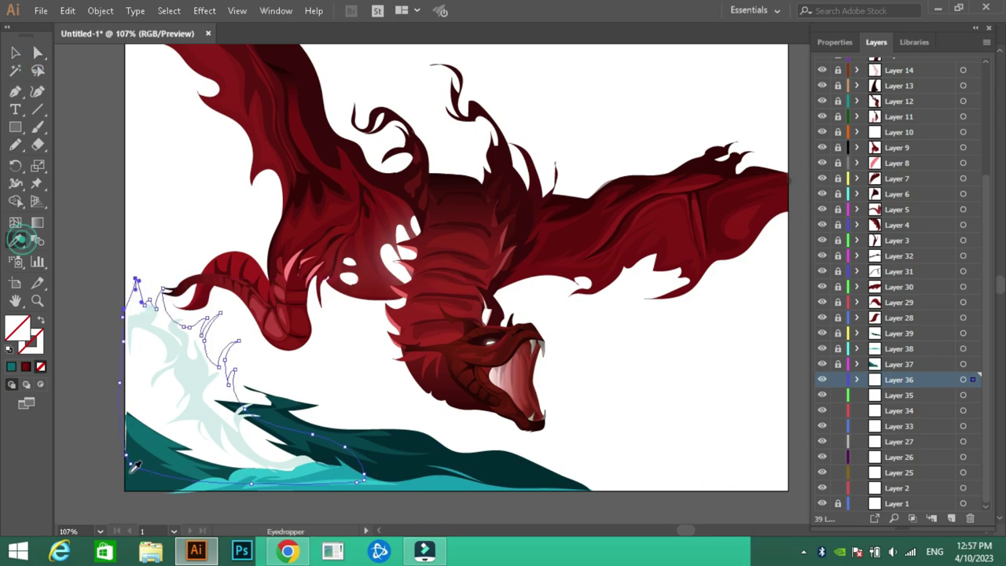
click(157, 472)
double_click(17, 326)
key(Return)
key(v)
Step: Draw a rising crest, a pale foam crest and foam highlights along the wave top
key(n)
drag(278, 438, 230, 344)
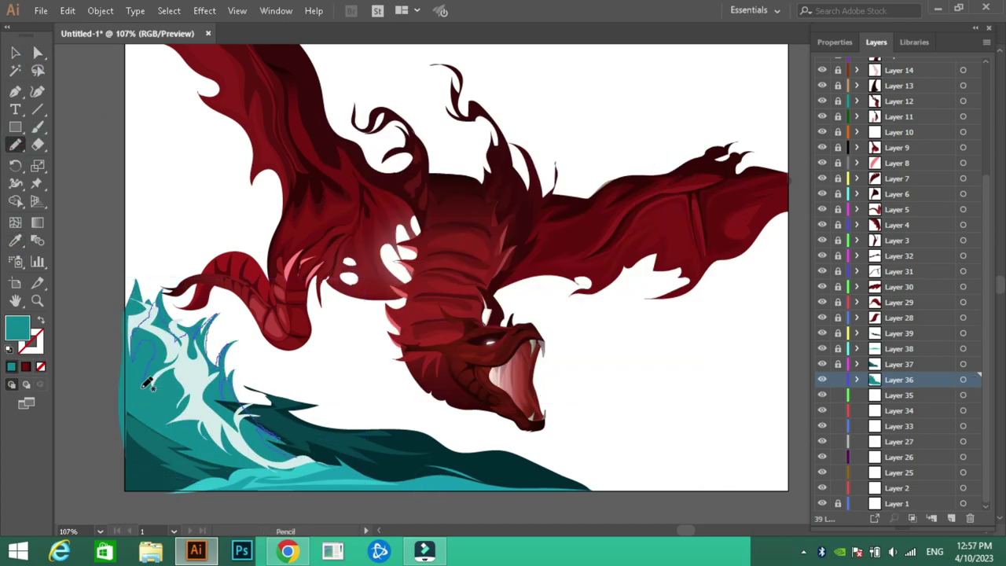
drag(148, 383, 283, 456)
key(v)
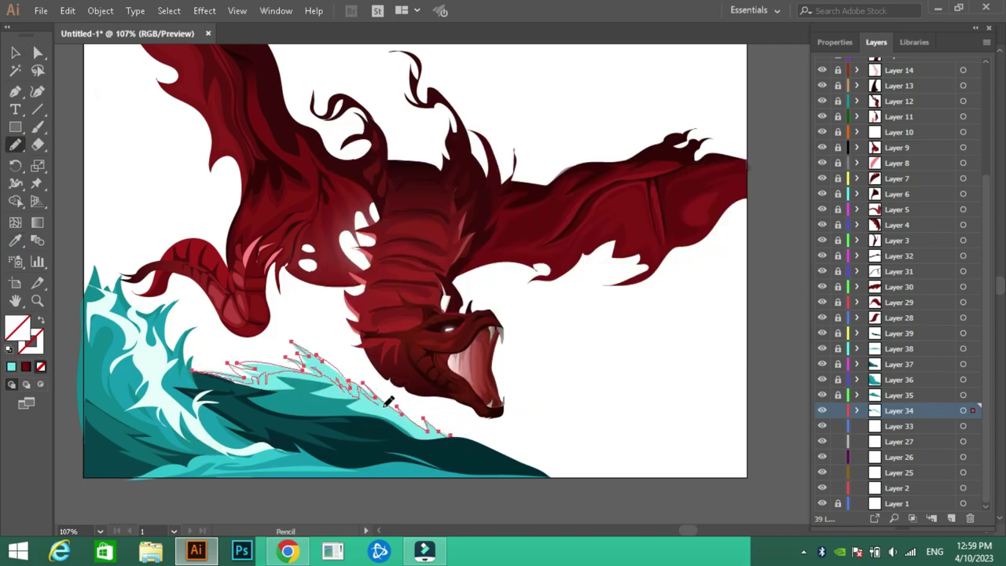
mouse_move(837, 395)
mouse_down()
mouse_move(837, 333)
mouse_move(837, 410)
mouse_up()
key(v)
Step: On Layer 33, add pale cyan spray near the dragon's jaw at 78% opacity
click(898, 425)
key(n)
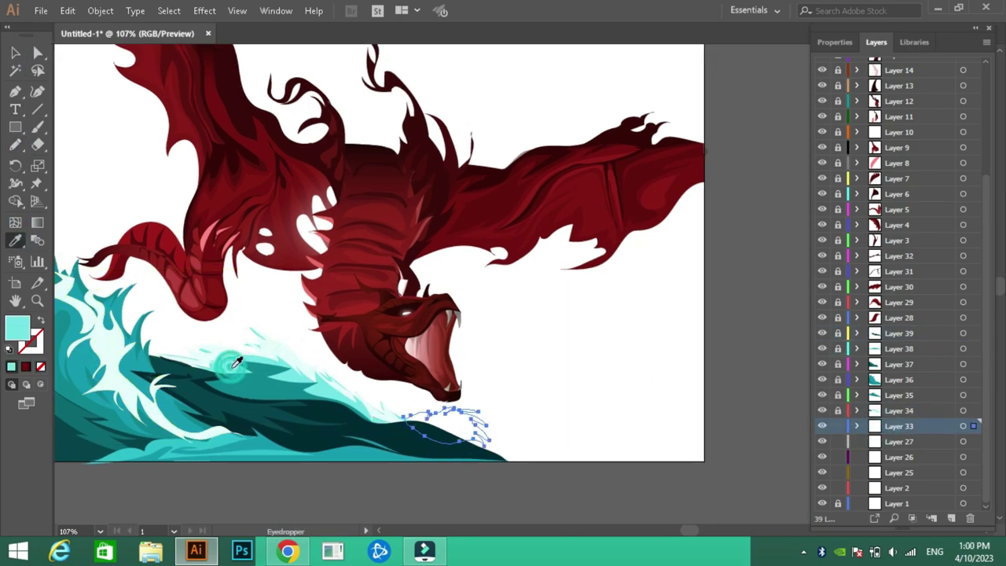
click(236, 361)
key(n)
key(slash)
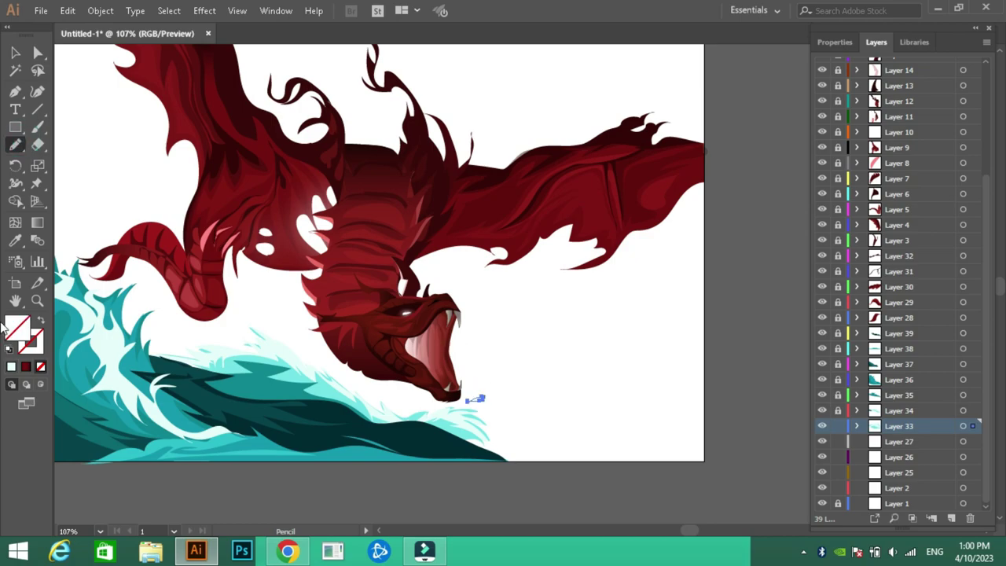
click(16, 53)
click(117, 361)
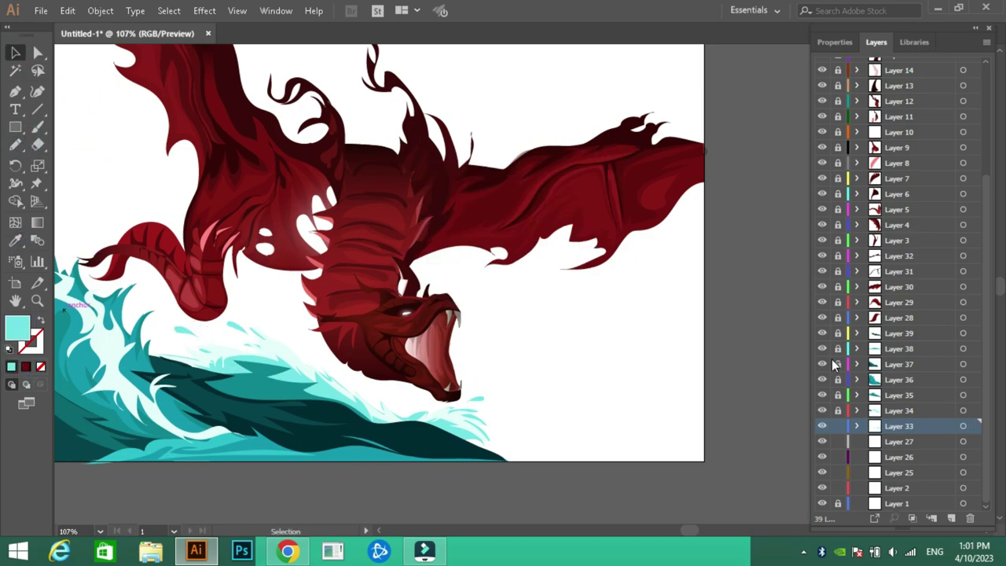
click(835, 41)
drag(911, 268, 899, 267)
click(875, 42)
Step: Pen a dark teal wave on the right and move the spray specks onto it
drag(247, 221, 122, 208)
key(p)
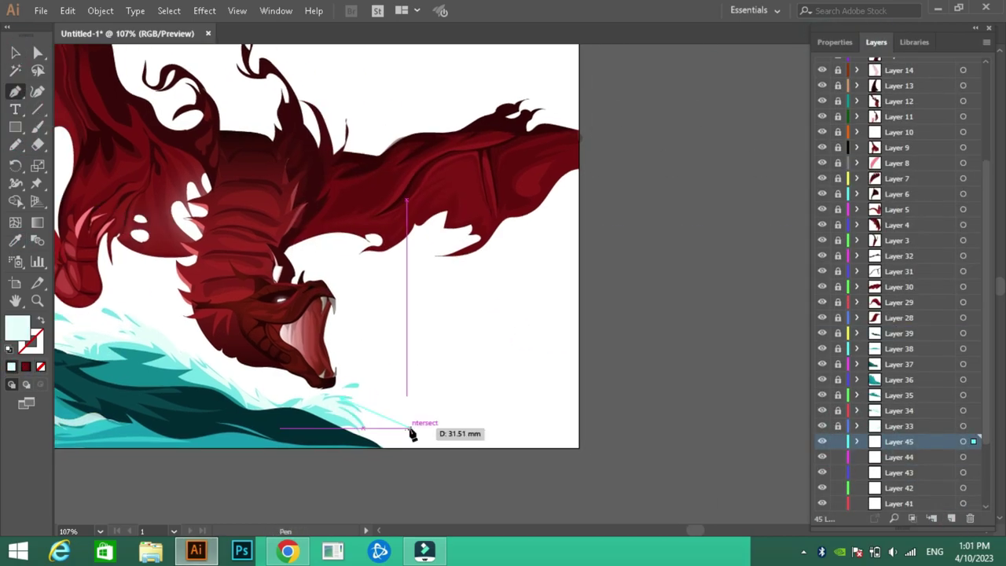
click(350, 449)
key(i)
click(270, 416)
double_click(17, 326)
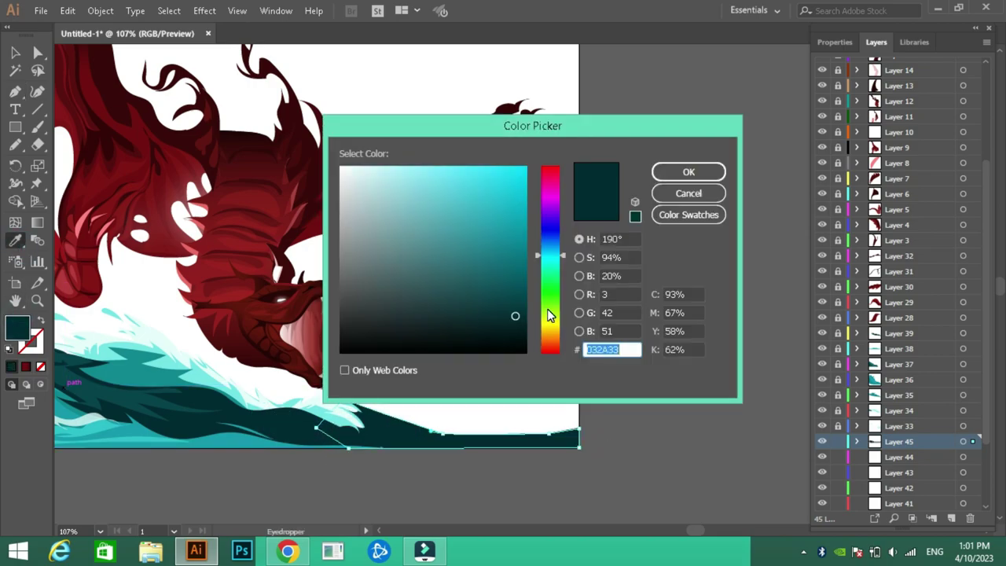
click(667, 170)
key(ctrl+shift+a)
key(n)
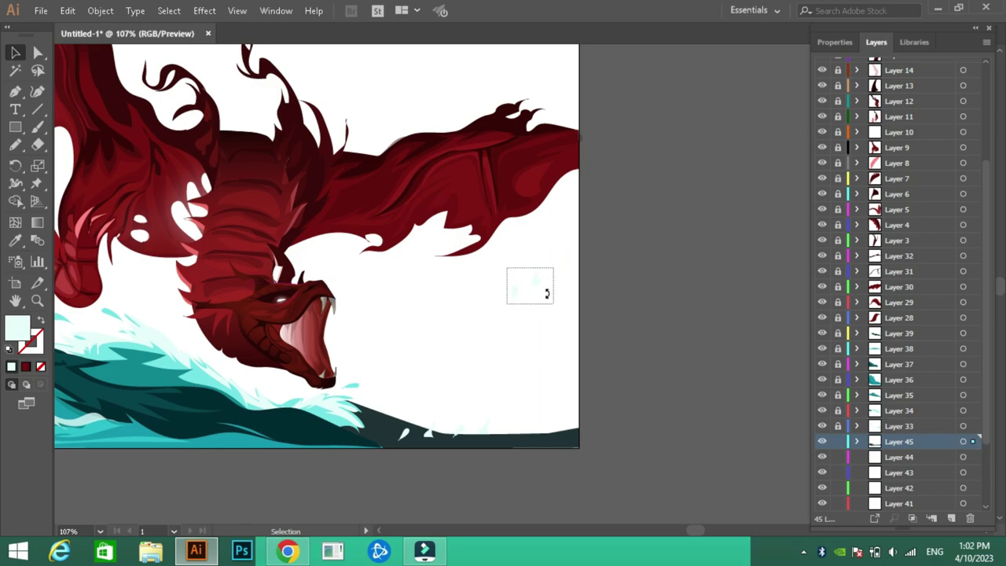
drag(534, 286, 465, 381)
key(n)
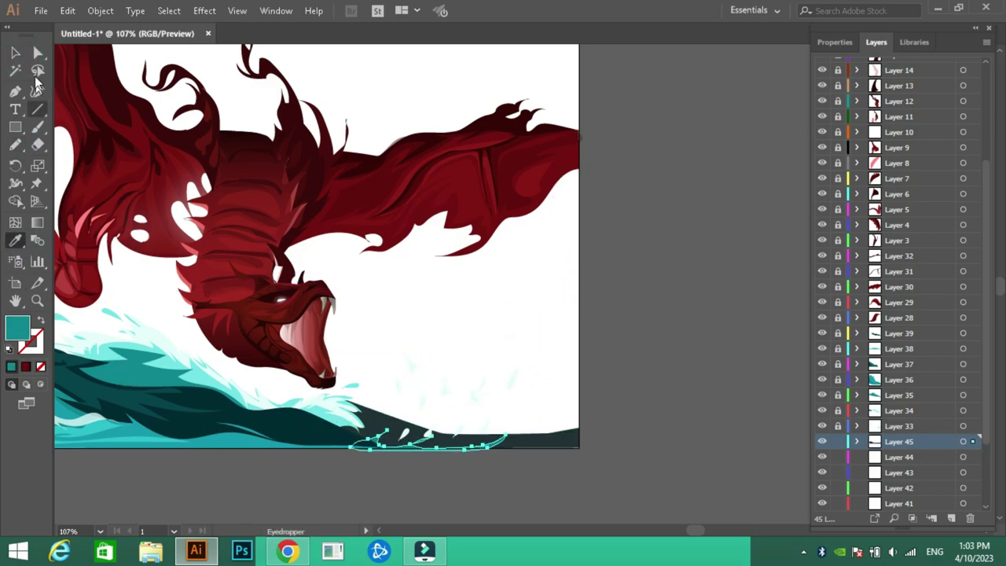
Step: Lock the wave layer and draw a dark mountain outline at the lower right
key(ctrl+2)
click(15, 89)
key(n)
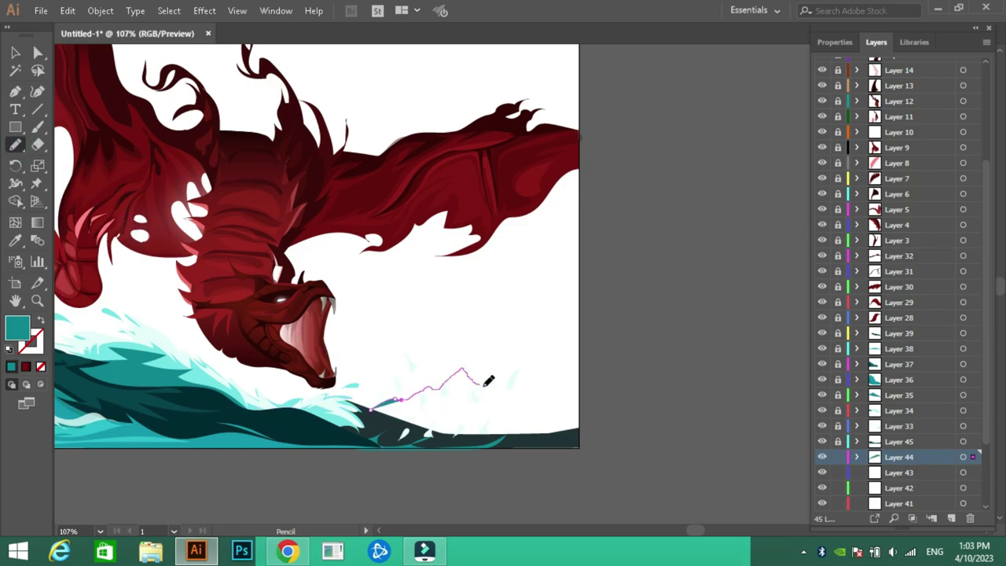
drag(534, 430, 528, 433)
double_click(18, 326)
click(680, 171)
Step: Draw a lighter ridge and a grey ridge on Layer 42
key(ctrl+2)
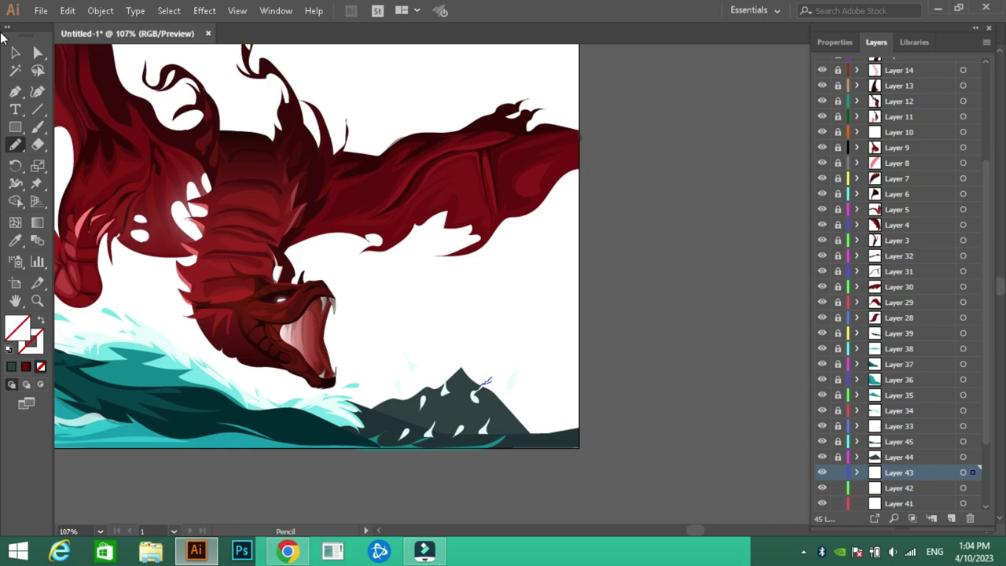
drag(475, 389, 509, 334)
double_click(18, 326)
click(680, 171)
key(ctrl+2)
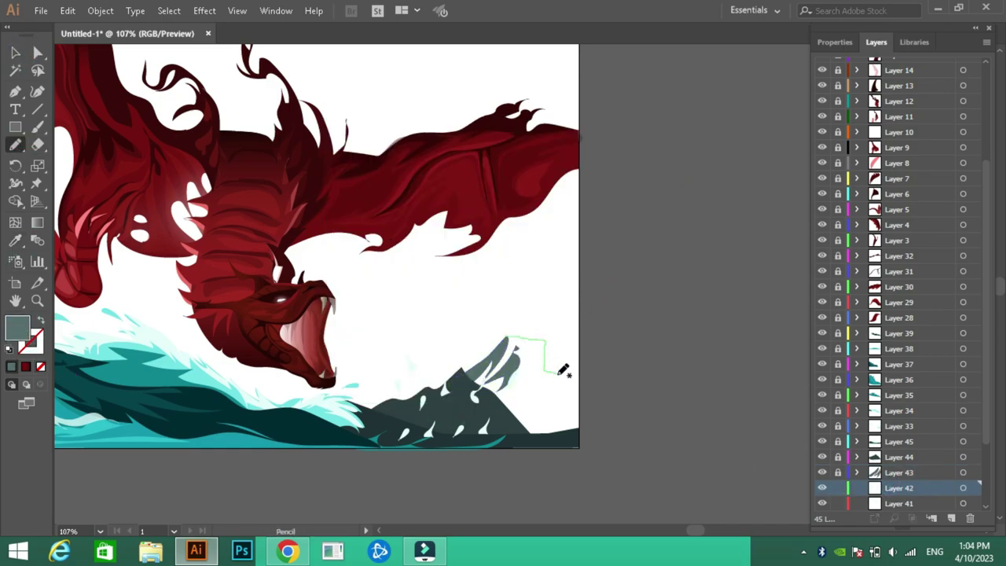
double_click(17, 326)
click(673, 171)
key(v)
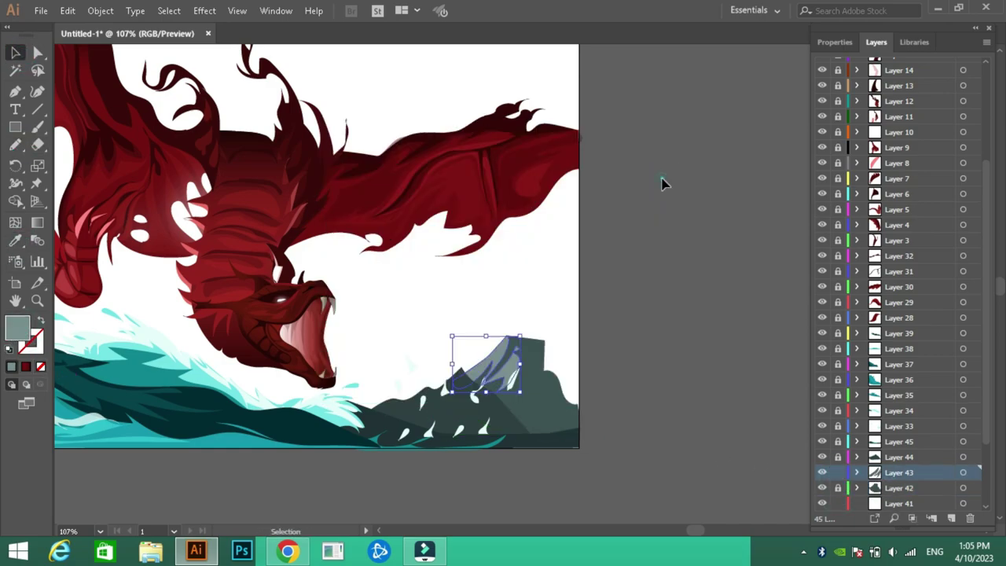
Step: On Layer 40, fill the right ridge with grey-teal
key(ctrl+2)
scroll(886, 430, down, 3)
click(886, 429)
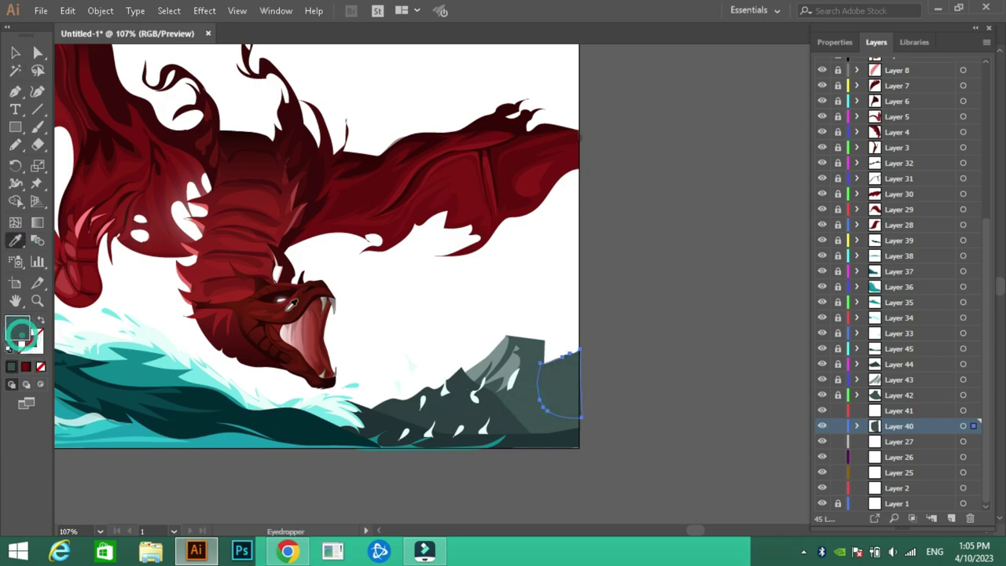
double_click(17, 326)
click(681, 171)
key(v)
key(ctrl+2)
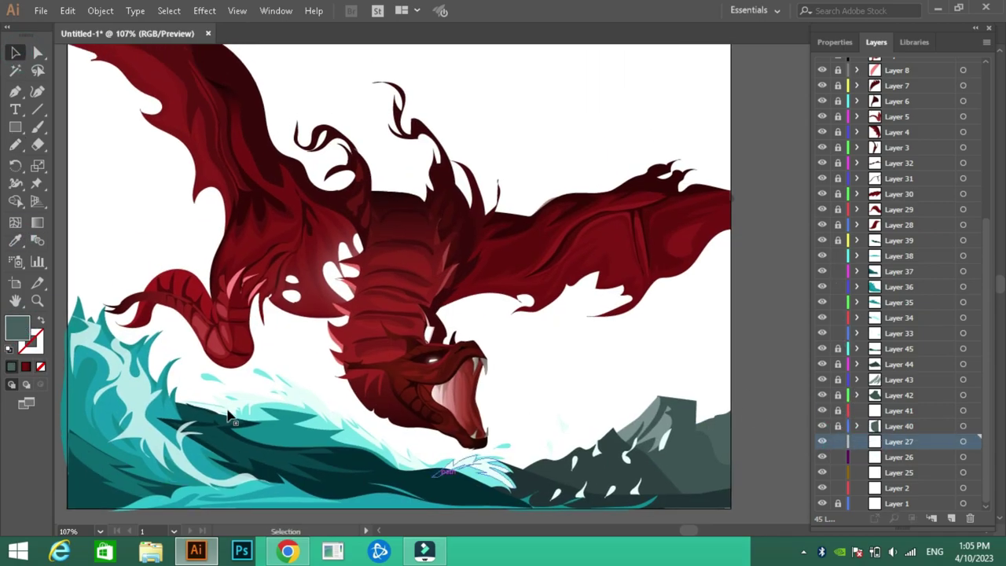
Step: Unlock the large wave layer, mirror the dark wave band vertically, nudge it left and flatten its top
click(837, 348)
click(963, 348)
click(100, 10)
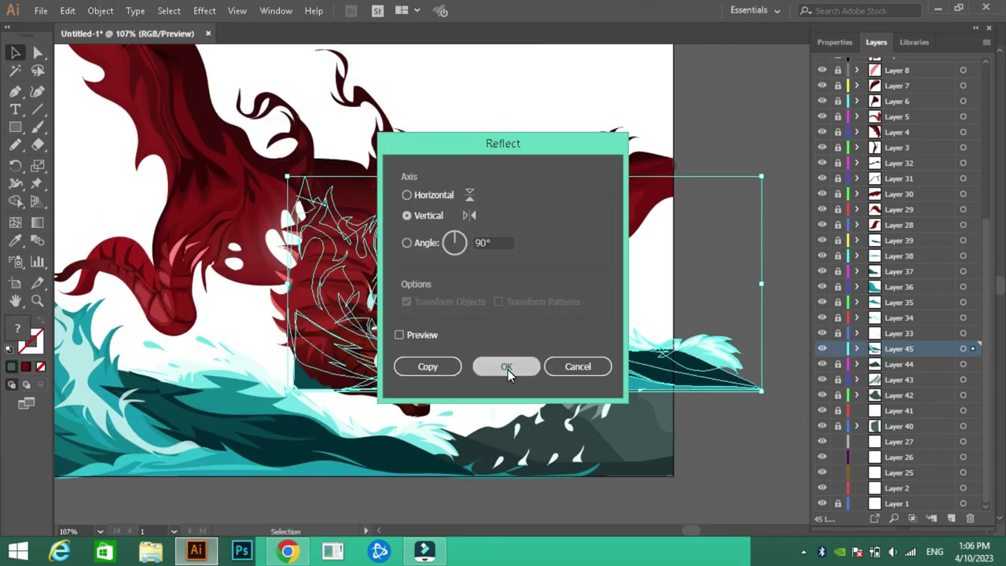
click(507, 369)
mouse_move(465, 445)
mouse_down()
mouse_move(448, 446)
mouse_move(471, 446)
mouse_up()
drag(503, 260, 502, 312)
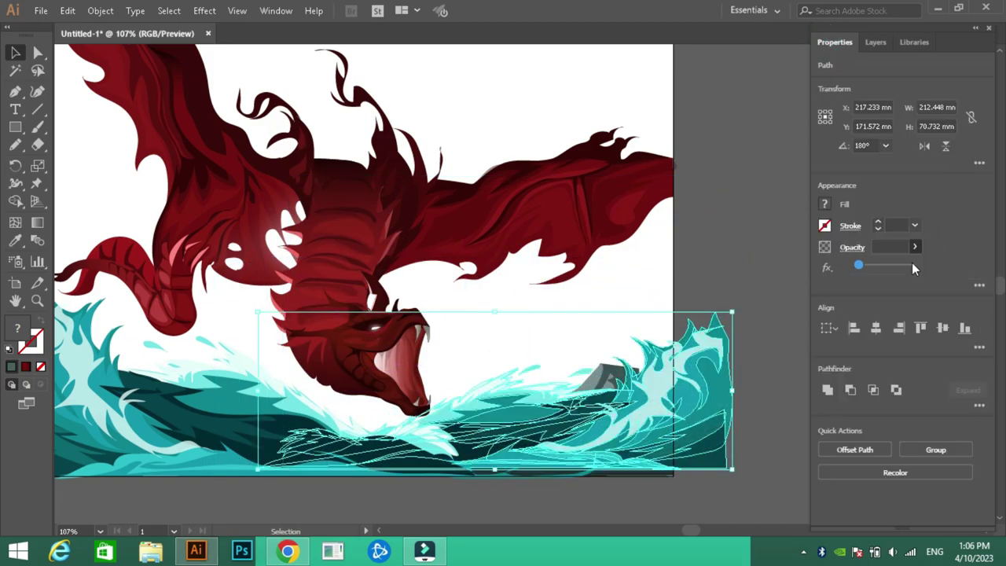
Step: Undo the last edits on the mirrored wave and clear the selection
click(747, 240)
key(ctrl+z)
click(747, 239)
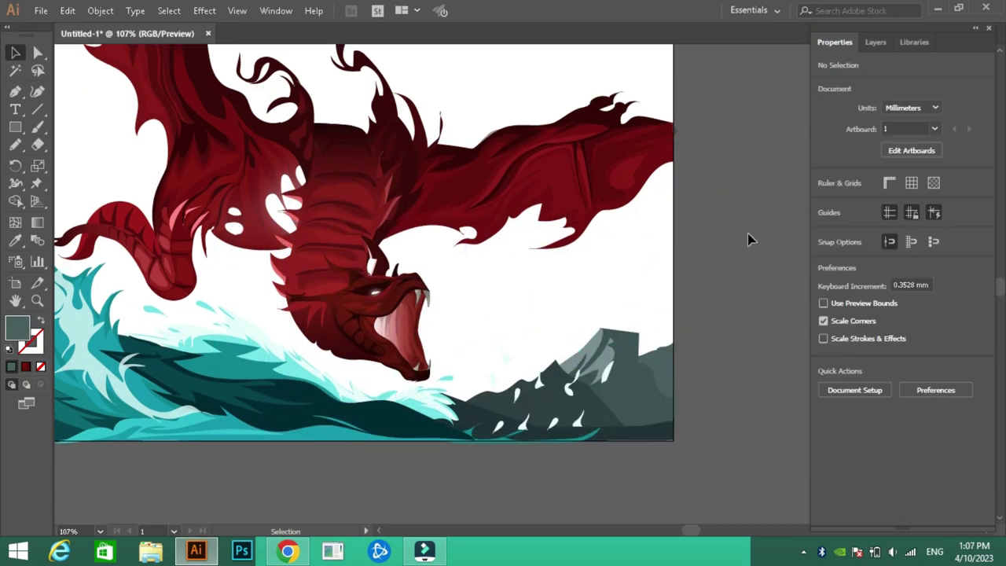
scroll(629, 400, down, 2)
key(ctrl+z)
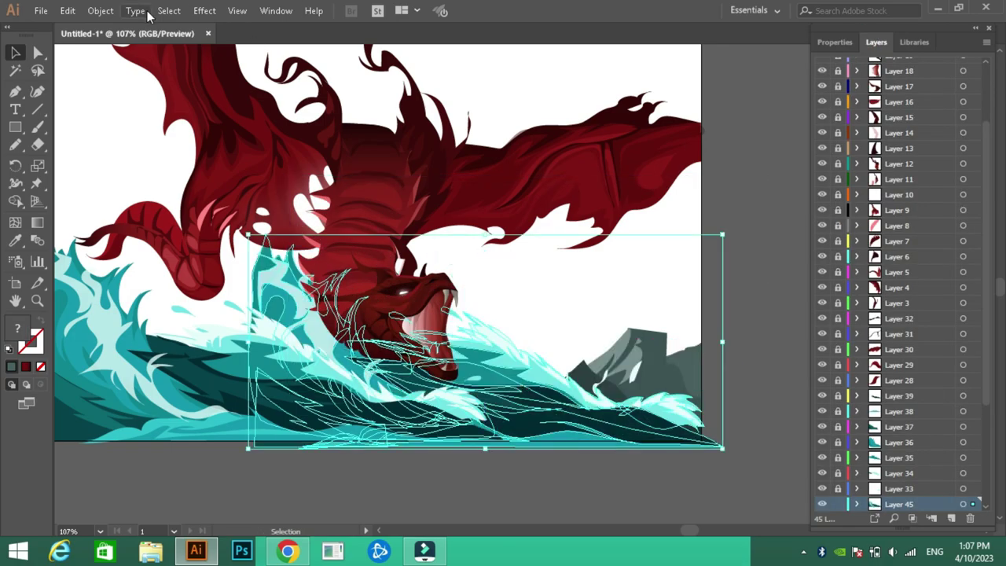
click(511, 370)
key(ctrl+shift+a)
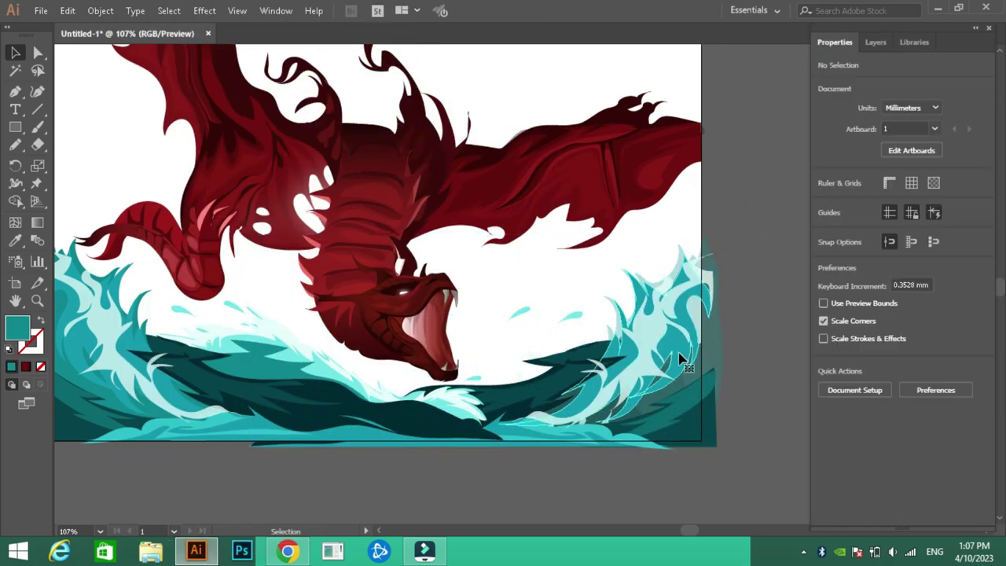
Step: Lower the opacity of the wave pieces along the right edge
click(680, 360)
click(872, 264)
key(ctrl+shift+a)
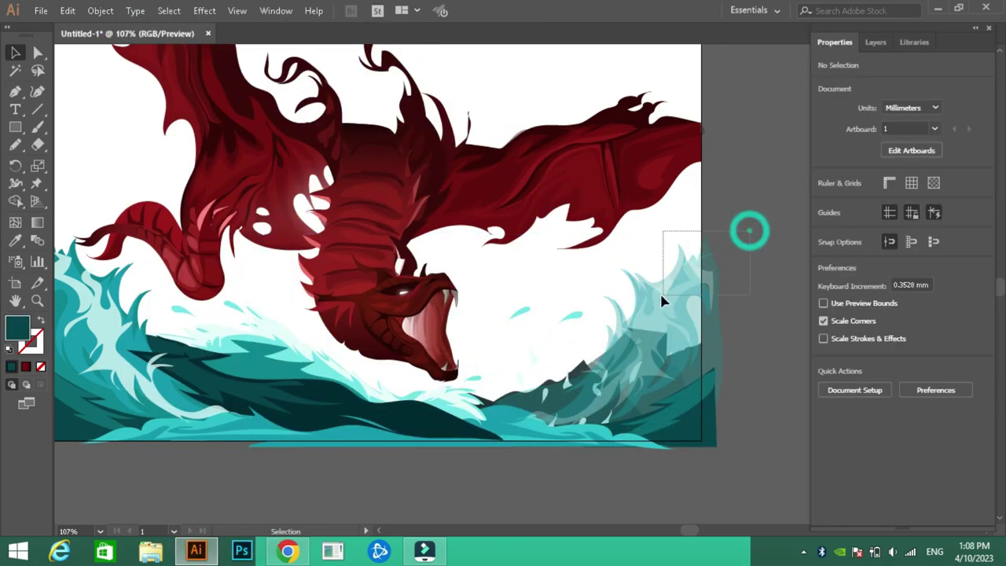
drag(661, 301, 661, 301)
click(896, 245)
key(Return)
click(782, 231)
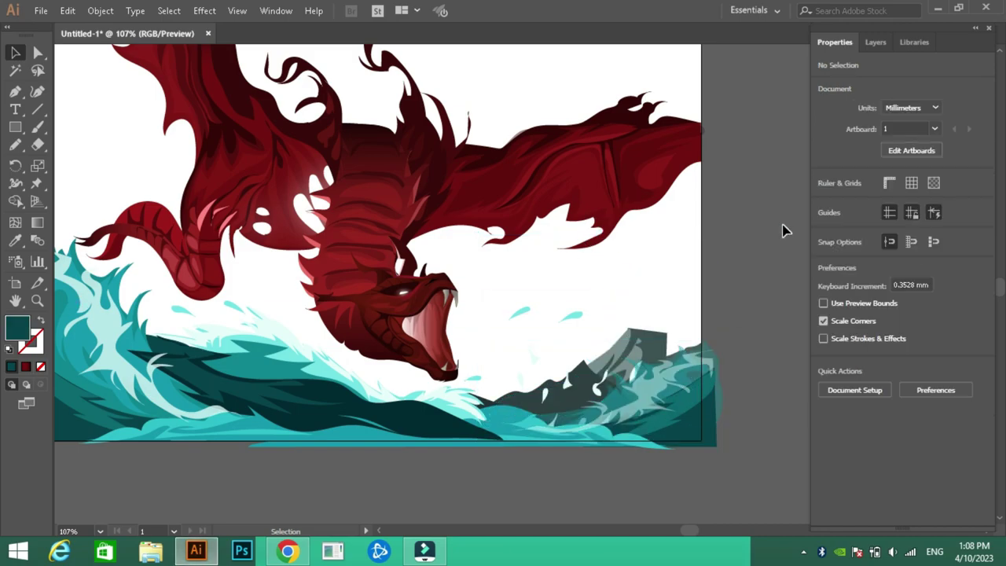
Step: Show the layer list and select Layer 27 to hold the background
click(507, 366)
click(647, 260)
click(876, 42)
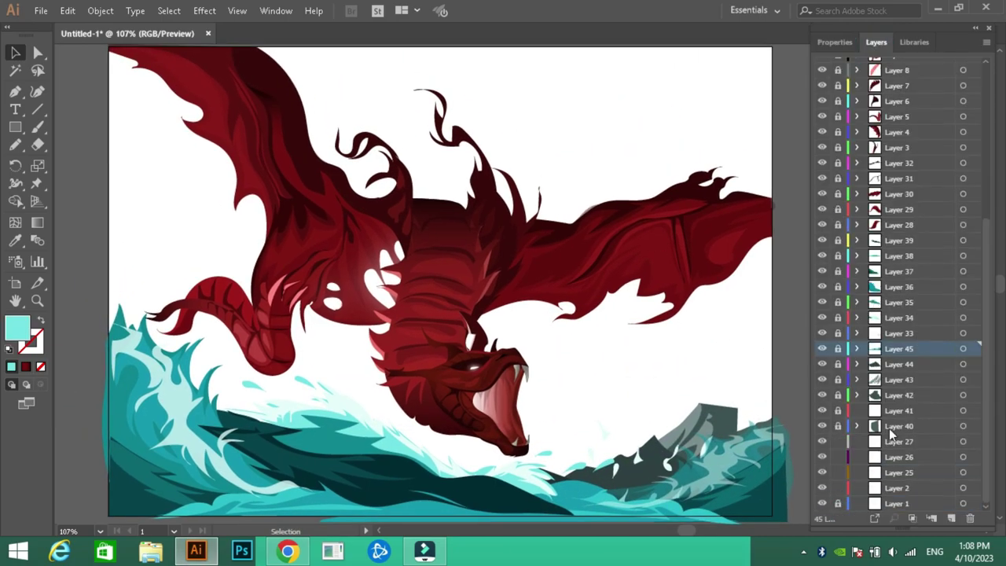
click(895, 441)
Step: Draw a four-corner background shape around the artboard with the Pen tool
key(p)
click(109, 59)
click(774, 59)
click(773, 483)
click(108, 467)
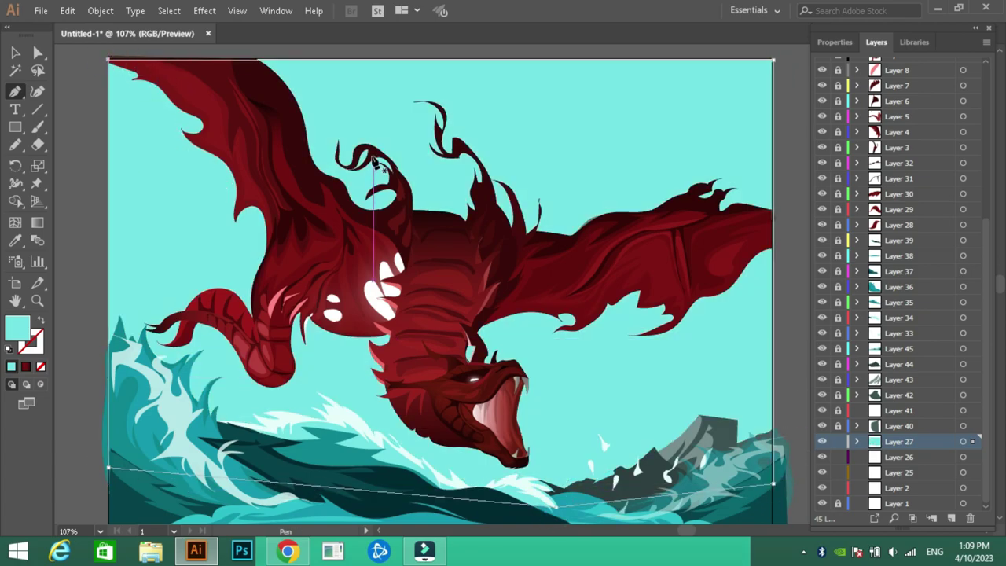
Step: Give the background shape a grey linear gradient fill
click(26, 366)
double_click(17, 326)
click(676, 170)
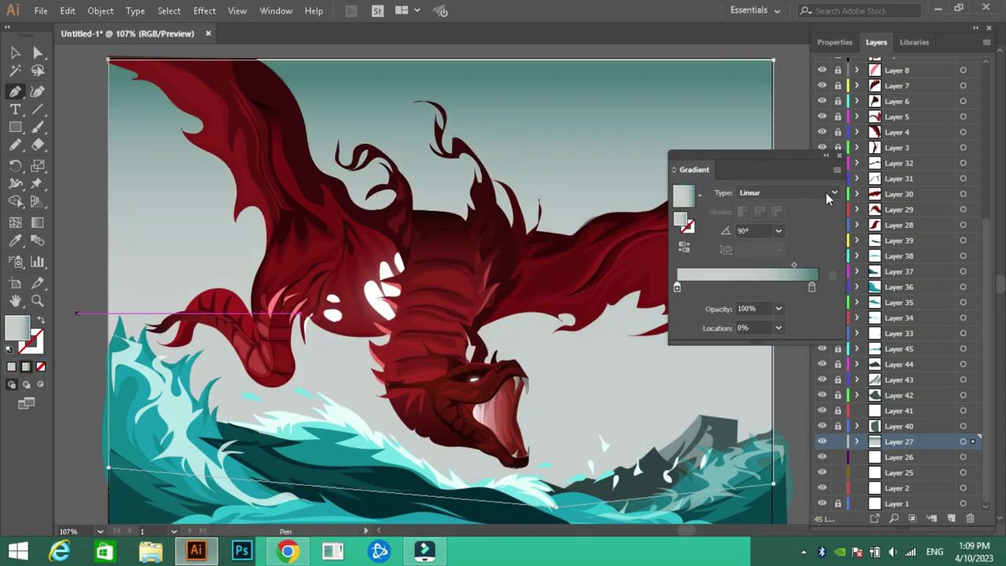
click(838, 155)
key(ctrl+shift+a)
Step: Draw a large cloud behind the dragon with the Pencil and fill it light grey
key(n)
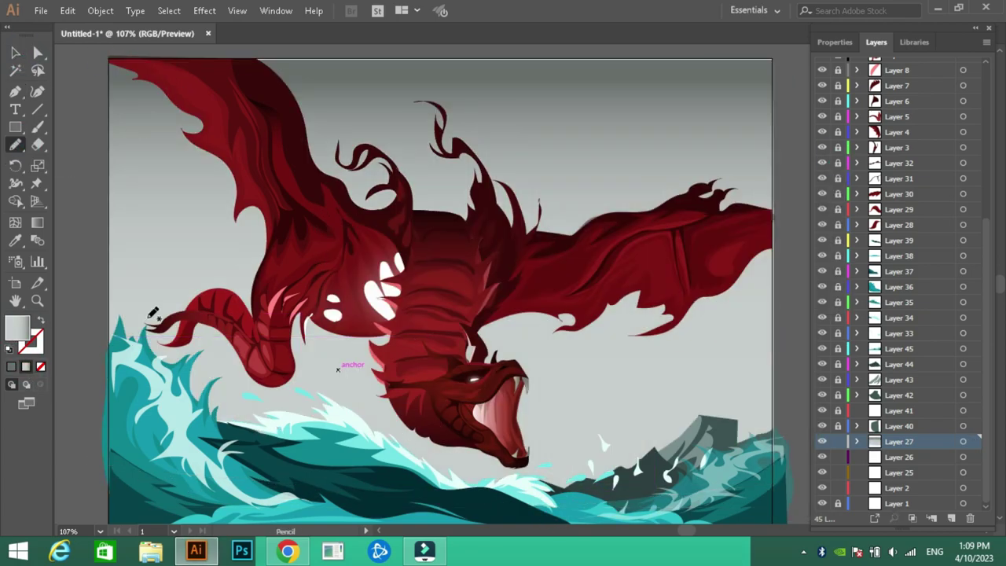
drag(106, 311, 158, 106)
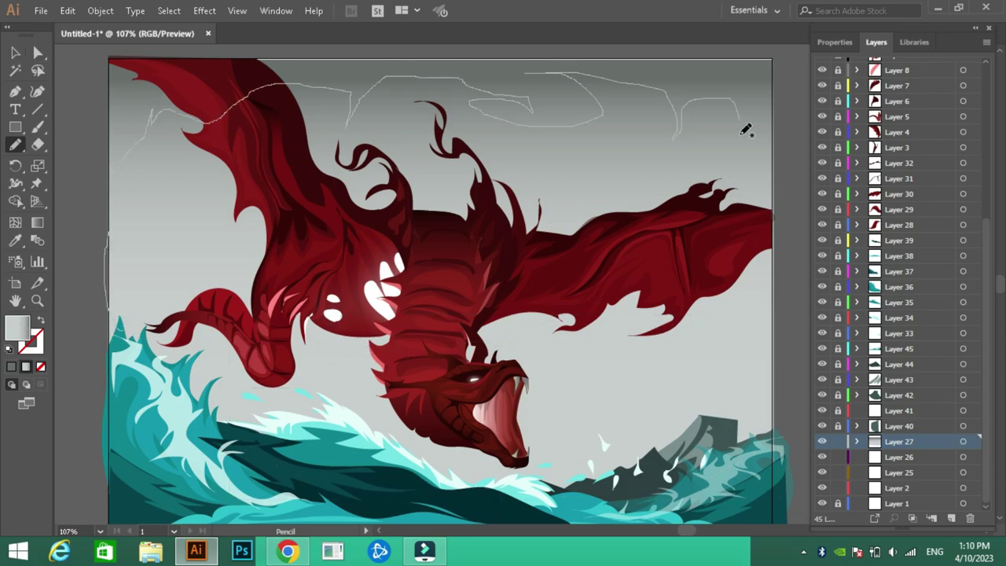
drag(746, 130, 160, 265)
drag(749, 395, 241, 366)
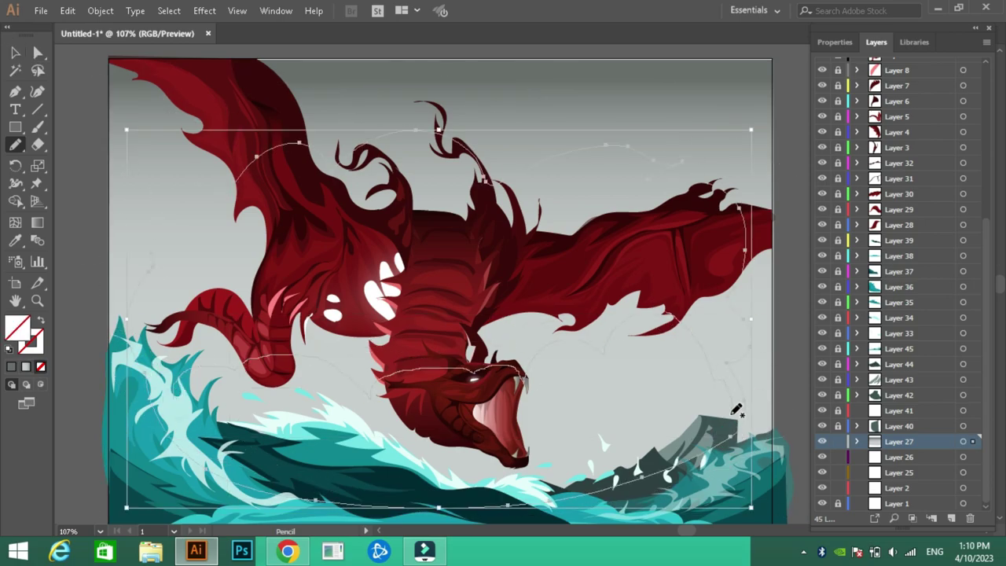
double_click(433, 197)
click(689, 171)
click(15, 52)
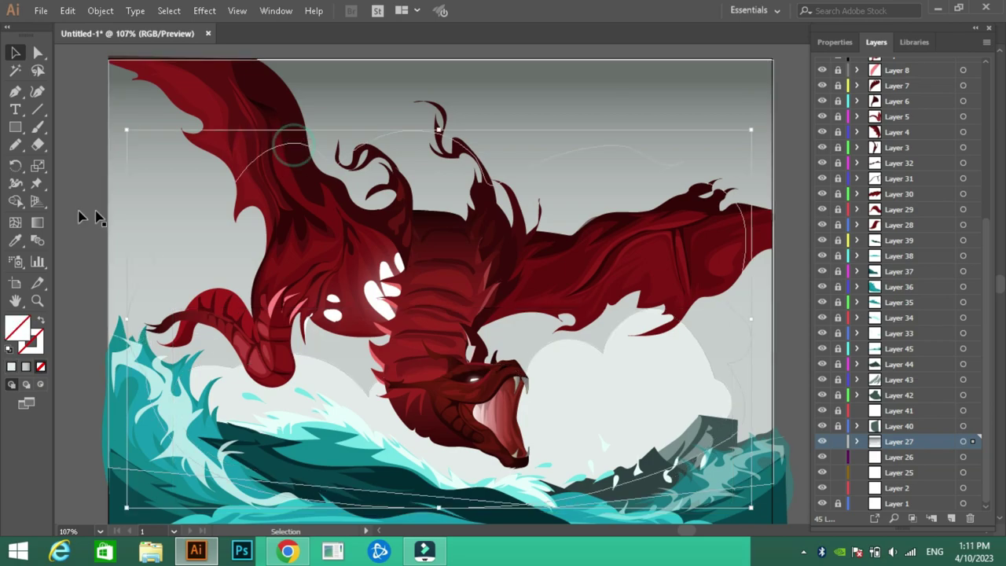
Step: Darken the cloud's fill to a deeper grey
click(834, 42)
click(659, 373)
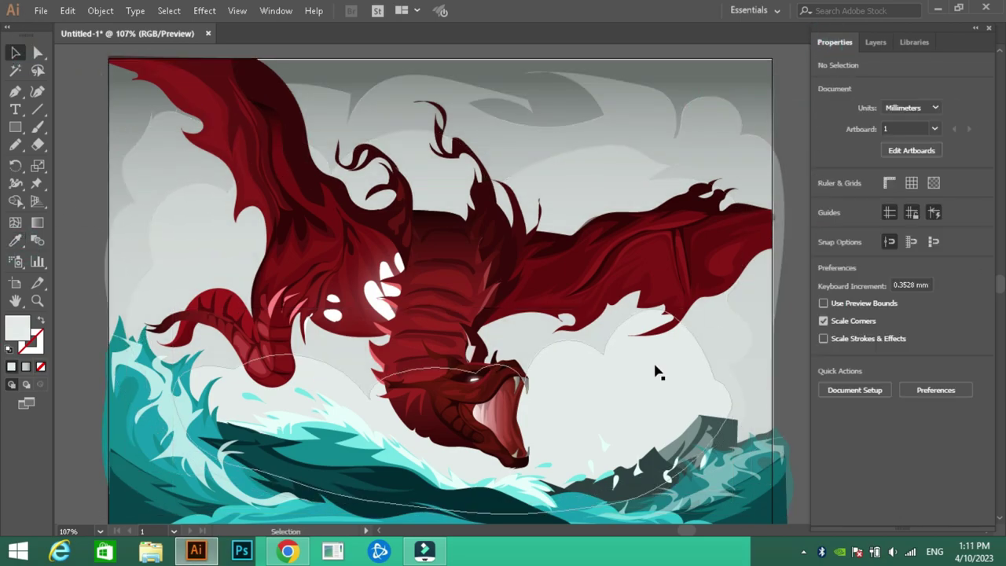
double_click(18, 325)
click(689, 168)
click(78, 93)
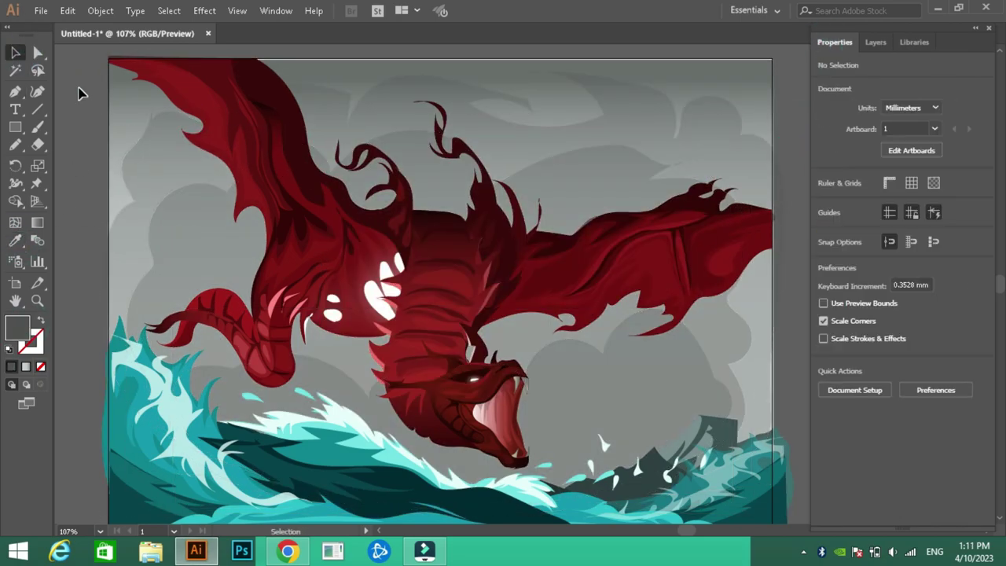
Step: Draw a cloud right of the dragon's head and fill it dark grey
key(n)
drag(329, 382, 372, 409)
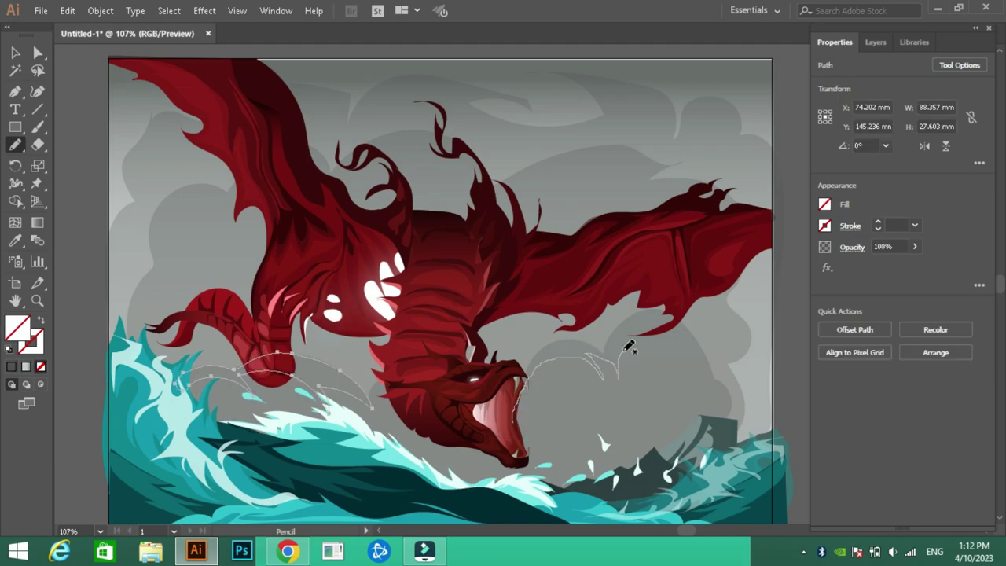
drag(616, 349, 523, 408)
key(F6)
click(433, 197)
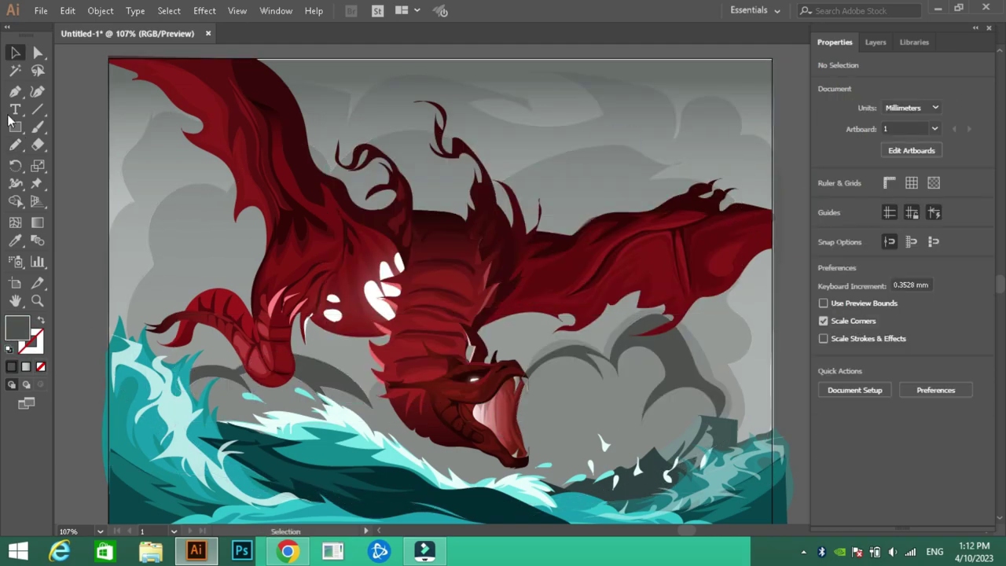
Step: Pencil two more clouds: one across the top and one along the waves
drag(138, 330, 234, 212)
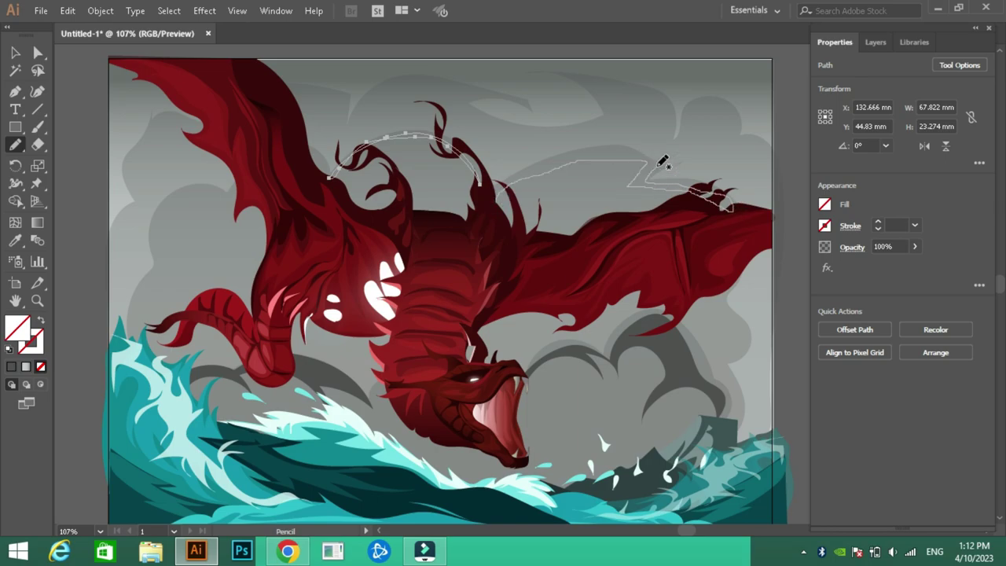
drag(662, 161, 404, 149)
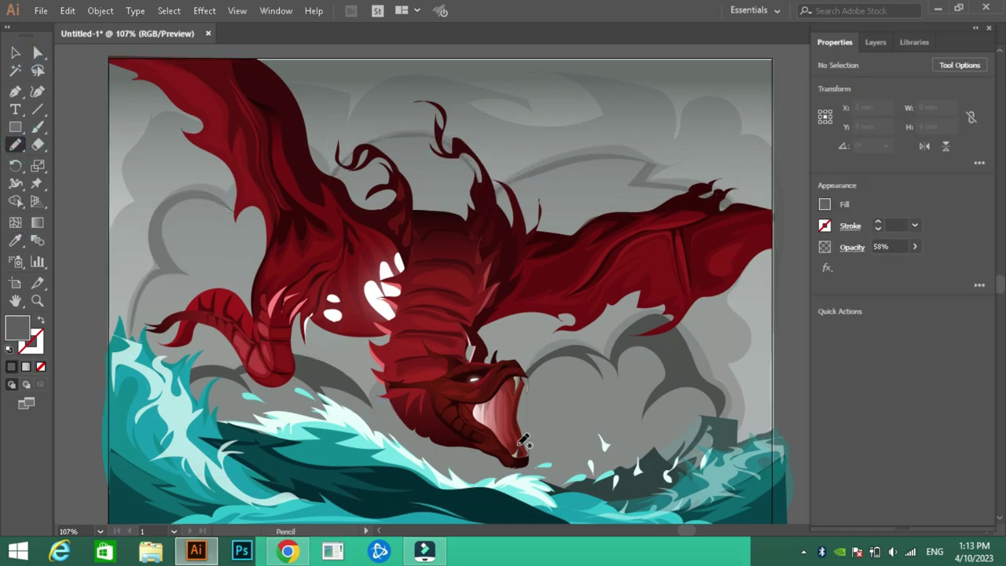
drag(472, 468, 212, 274)
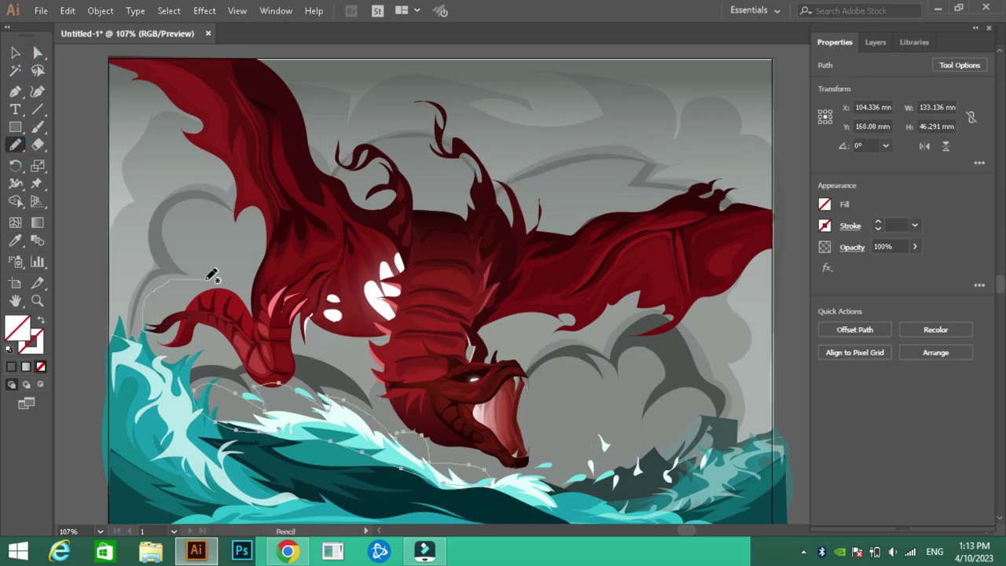
drag(609, 177, 640, 167)
Step: Select the lower and upper cloud paths, then undo the last change
key(v)
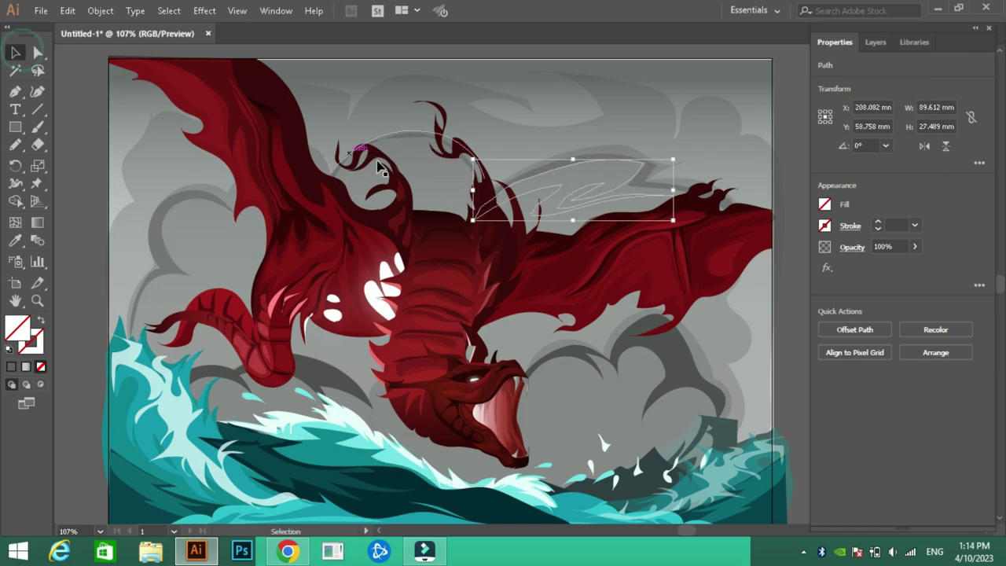
click(420, 442)
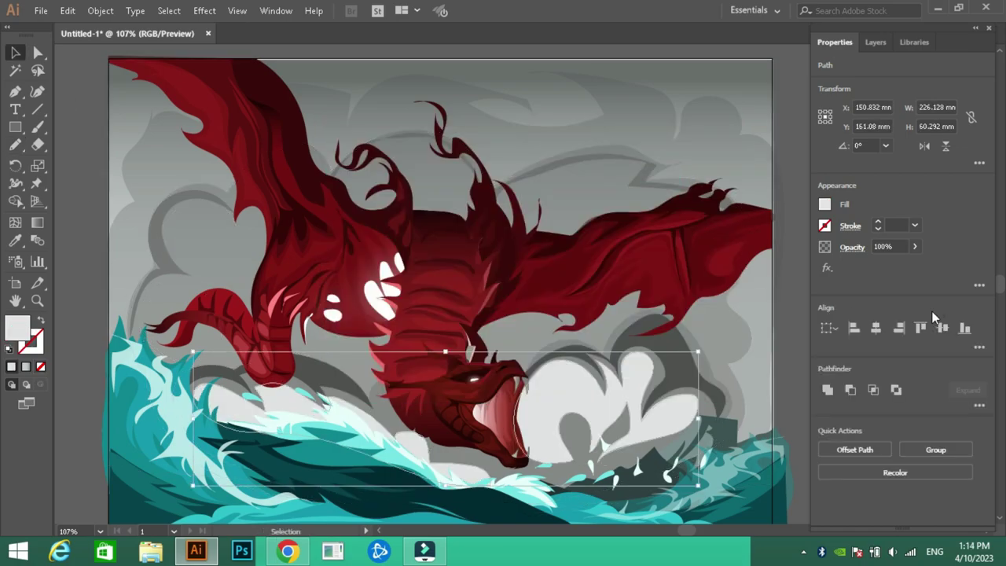
click(228, 228)
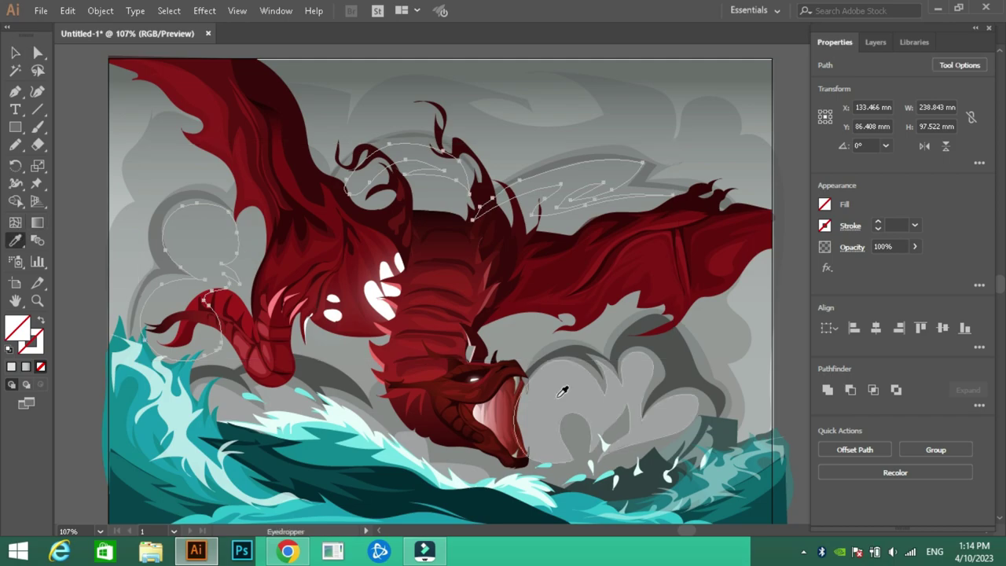
click(793, 128)
key(ctrl+z)
Step: Recolour both sky gradient stops to blue-grey and nudge the artboard's top edge
click(876, 42)
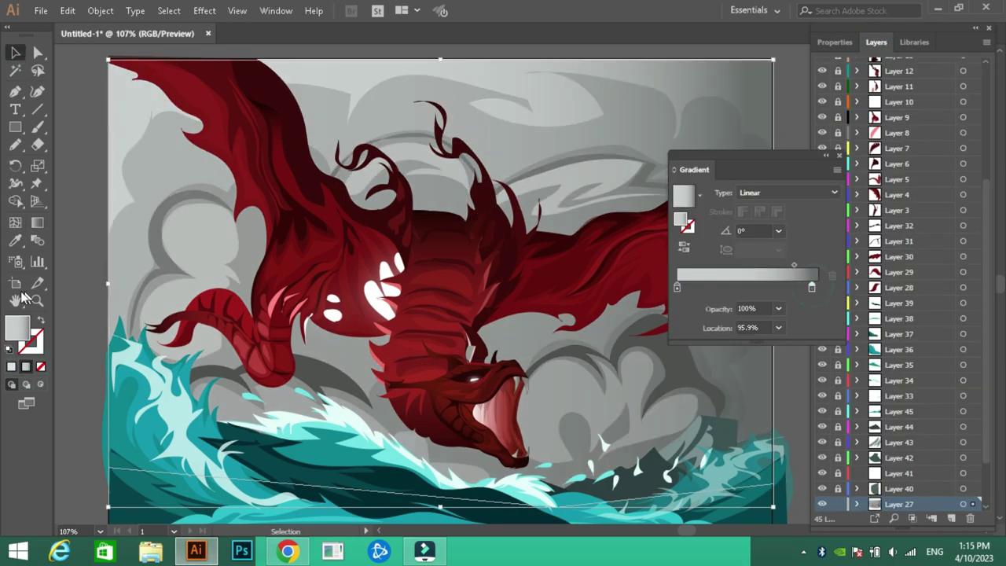
click(395, 202)
click(688, 172)
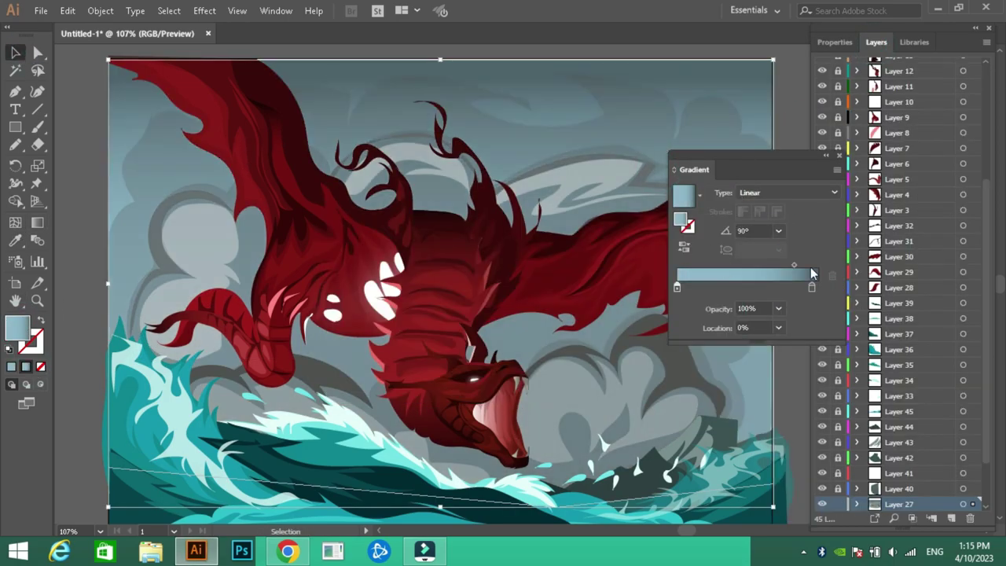
double_click(677, 287)
click(688, 172)
click(838, 156)
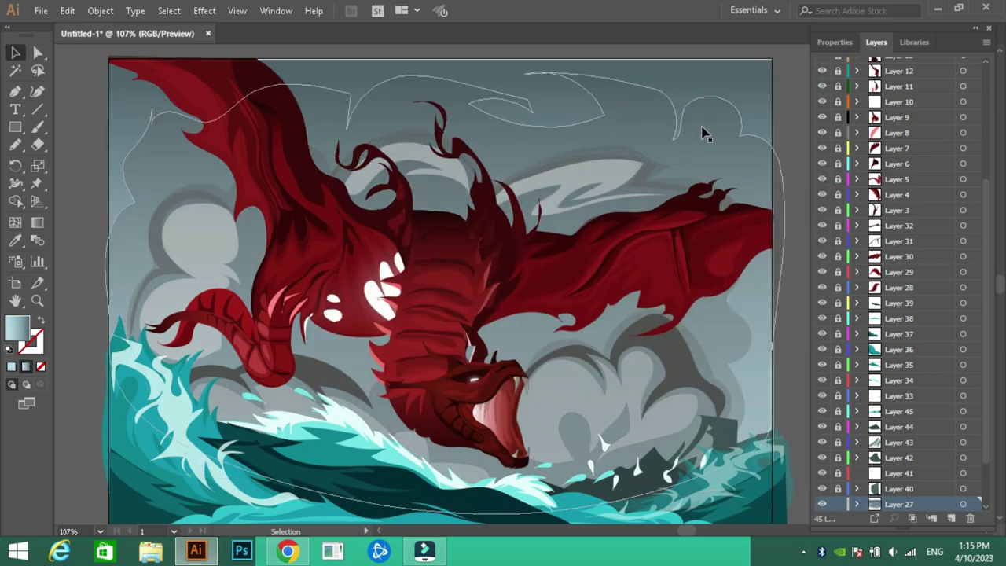
click(702, 134)
key(shift+o)
drag(453, 59, 454, 63)
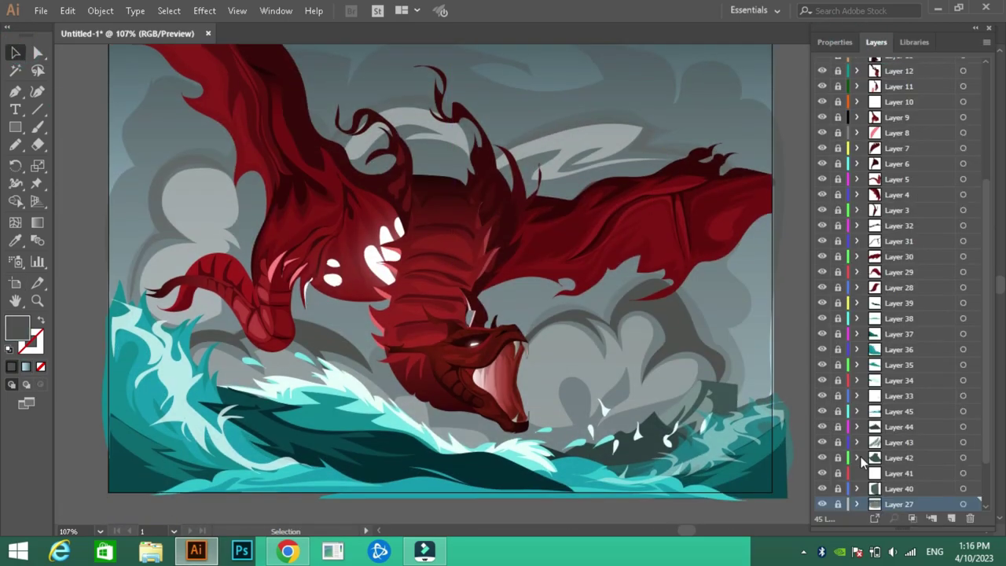
Step: Draw a rectangle across the bottom and fade it with a vertical gradient
key(m)
mouse_move(108, 493)
mouse_down()
mouse_move(766, 353)
mouse_move(771, 362)
mouse_up()
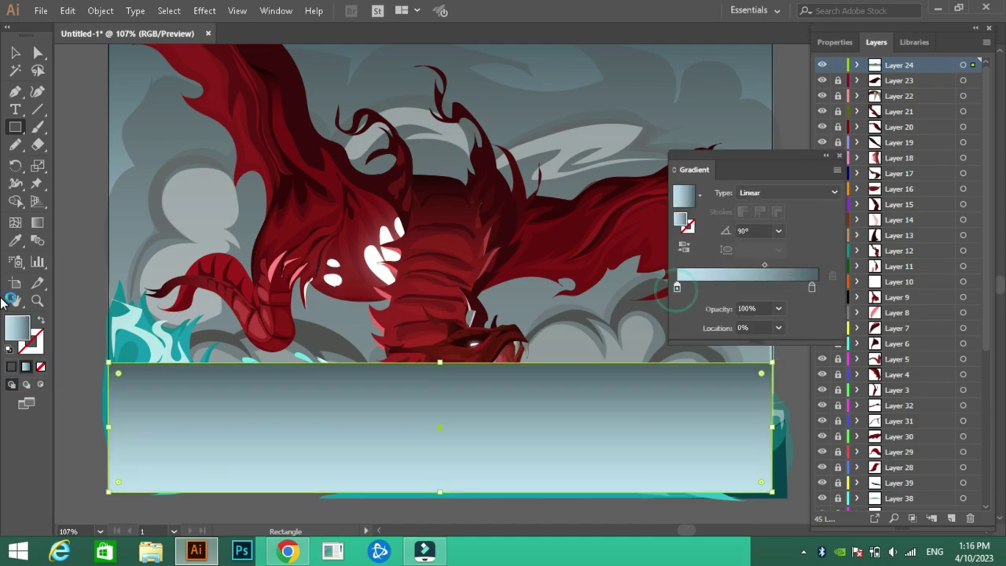
drag(718, 276, 686, 292)
click(838, 156)
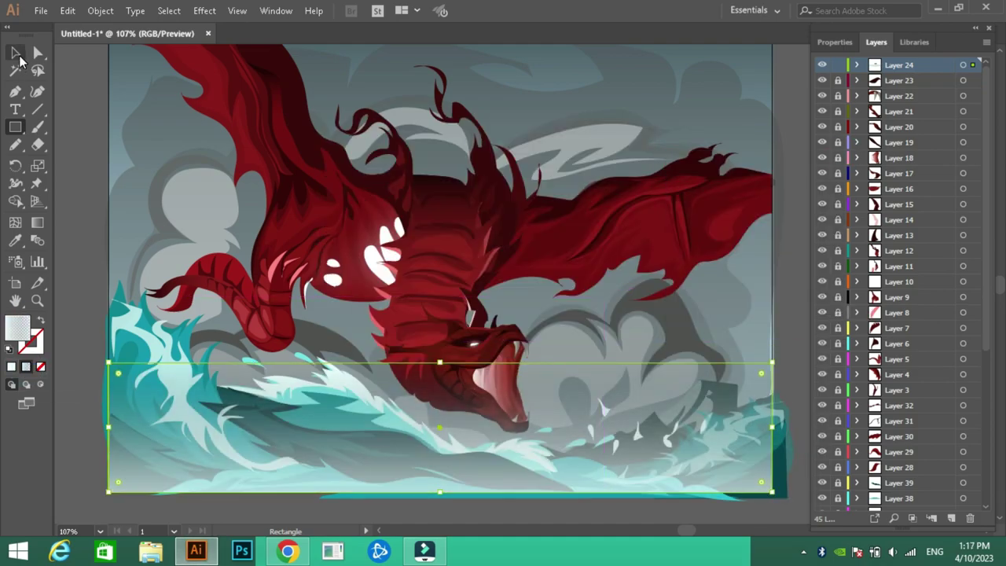
Step: Draw a rectangle across the top with a dark teal fading gradient
scroll(440, 314, up, 1)
drag(109, 57, 771, 168)
double_click(43, 368)
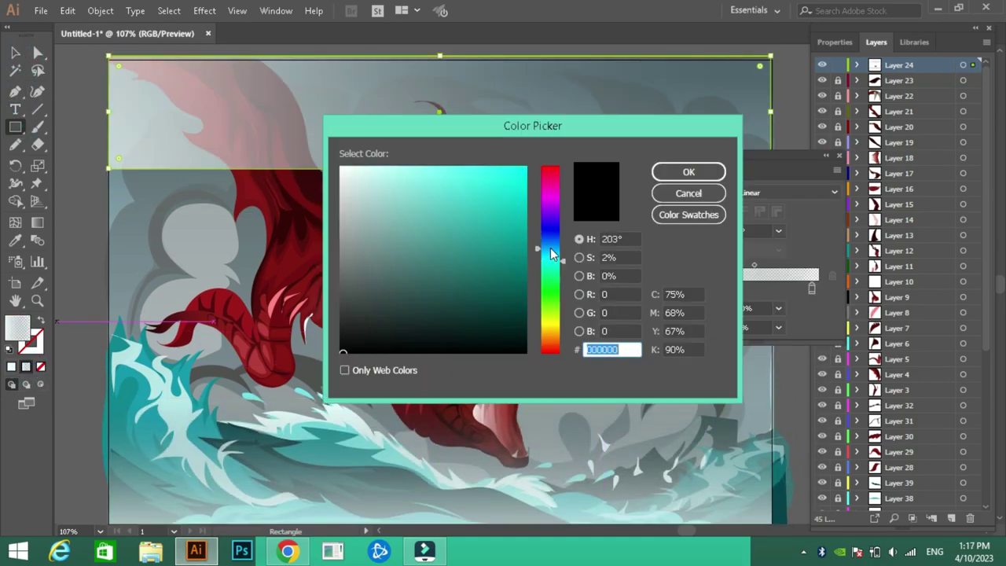
click(668, 171)
click(838, 155)
key(v)
click(590, 108)
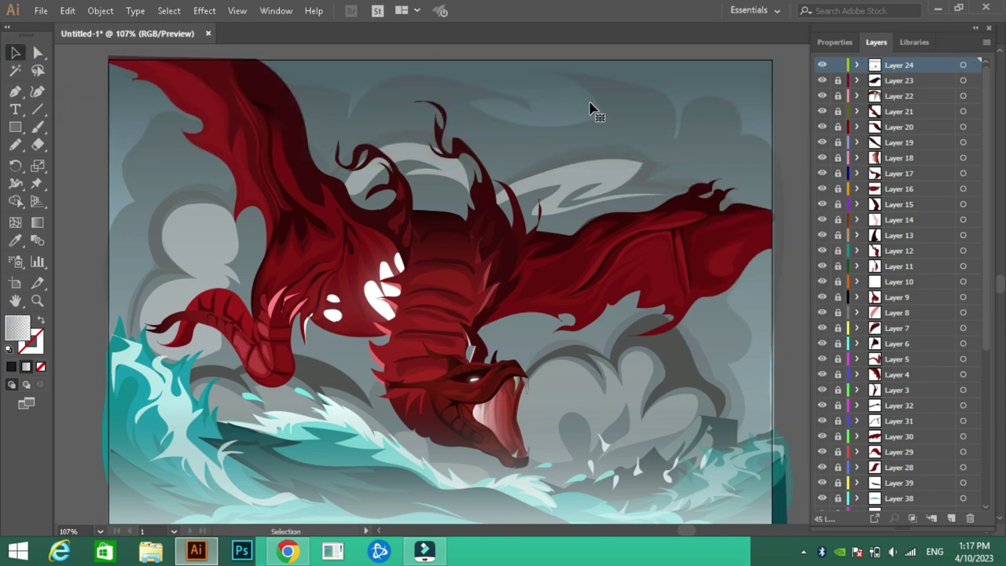
scroll(534, 161, down, 1)
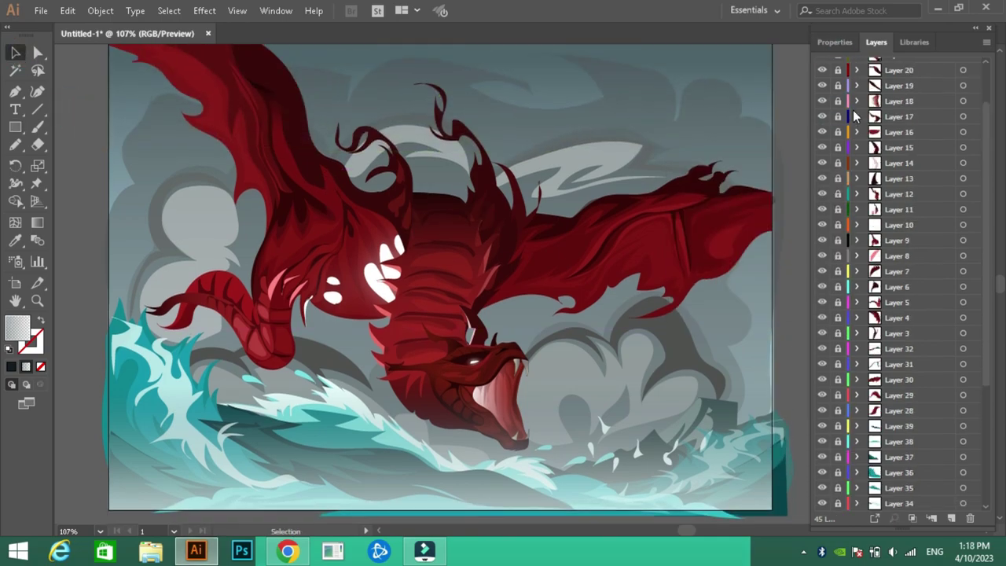
click(842, 81)
scroll(471, 360, up, 5)
key(n)
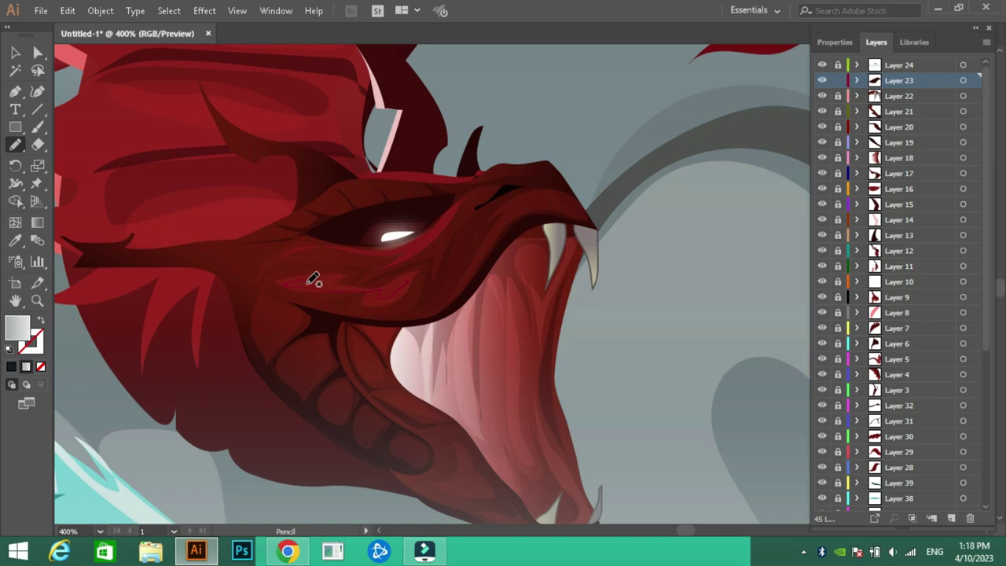